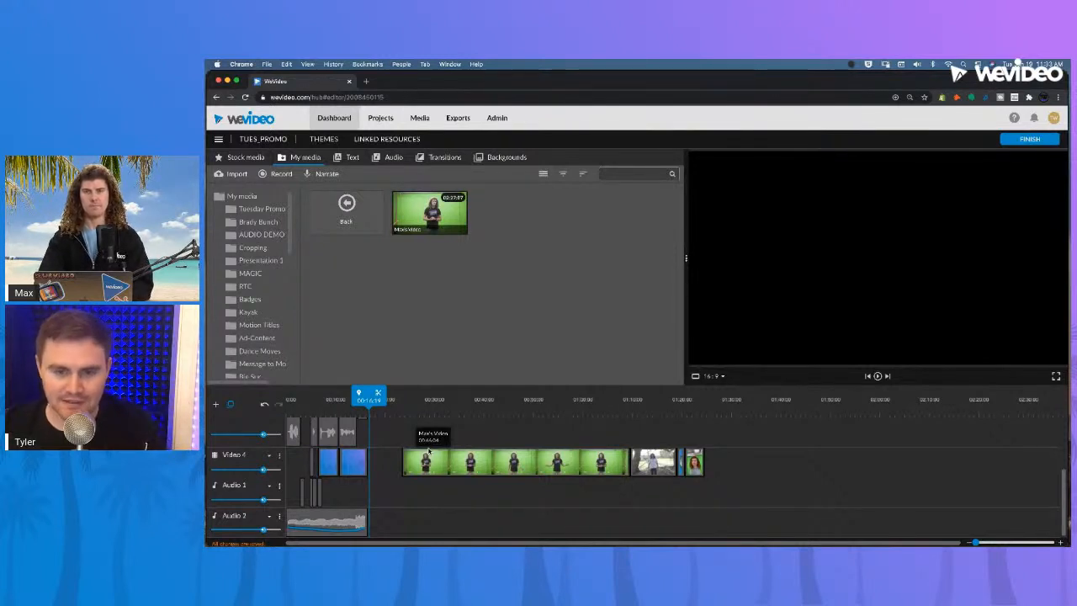
Step: Place the playhead near the start of the green-screen clip on Video 4 and enlarge the timeline around it
{"action": "left_click", "coordinate": [416, 402]}
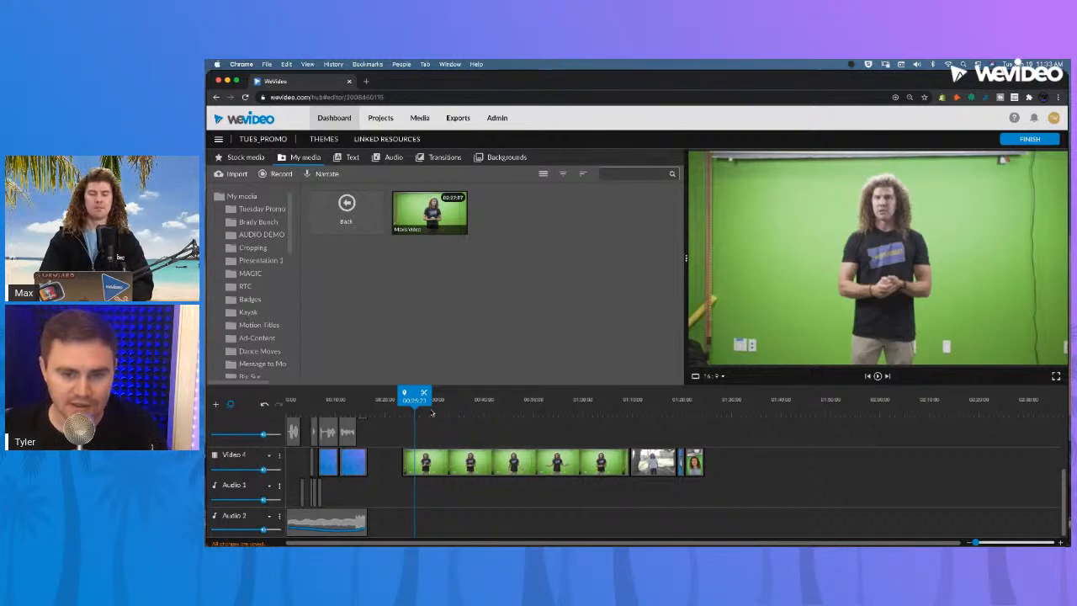
{"action": "left_click", "coordinate": [429, 404]}
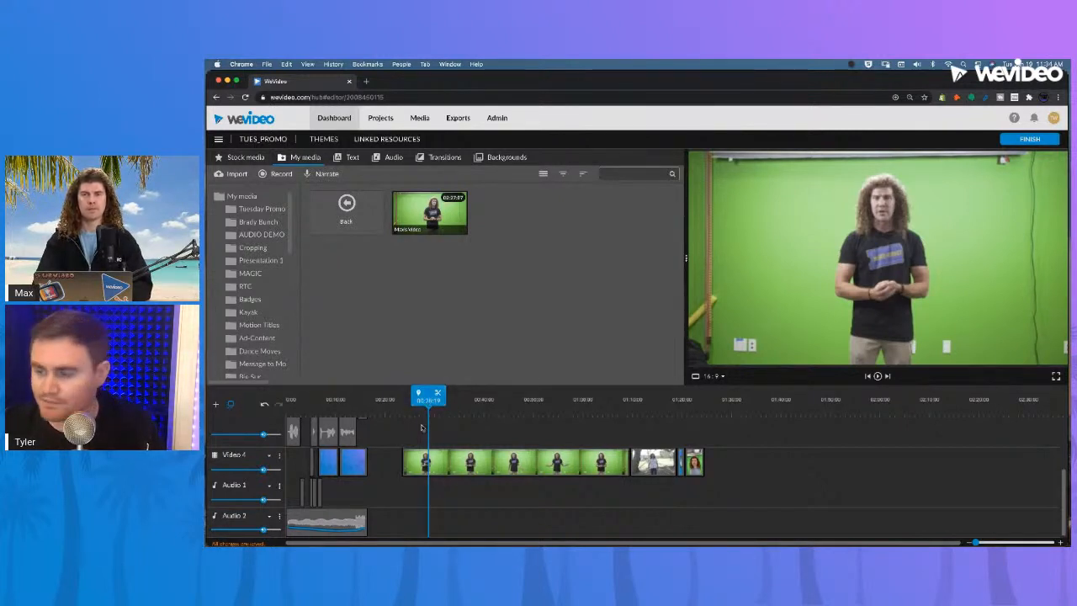
{"action": "left_click_drag", "start_coordinate": [429, 402], "coordinate": [406, 402]}
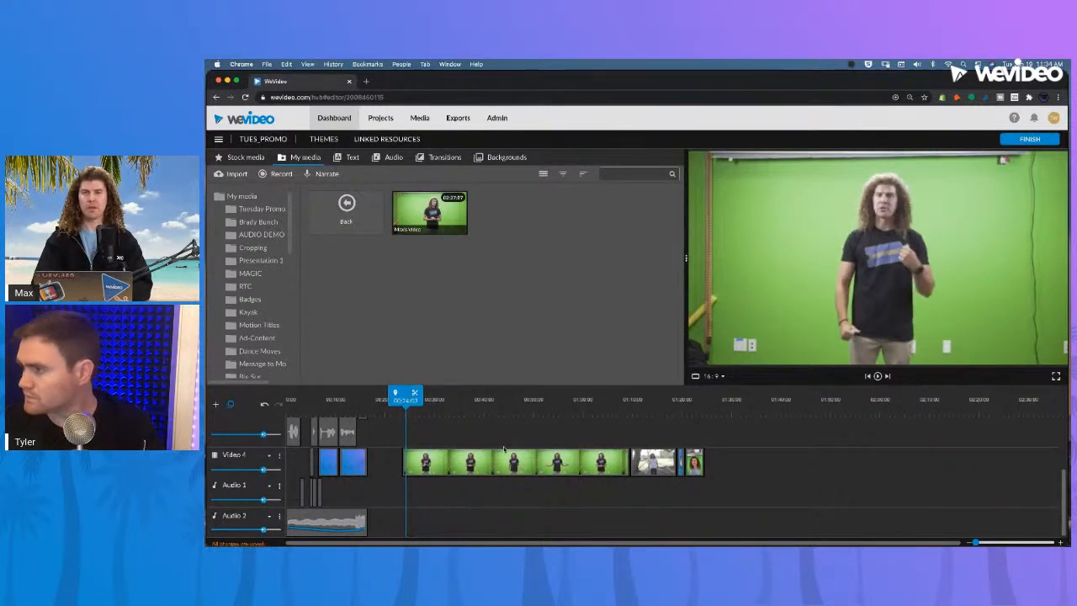
{"action": "left_click_drag", "start_coordinate": [685, 261], "coordinate": [697, 265]}
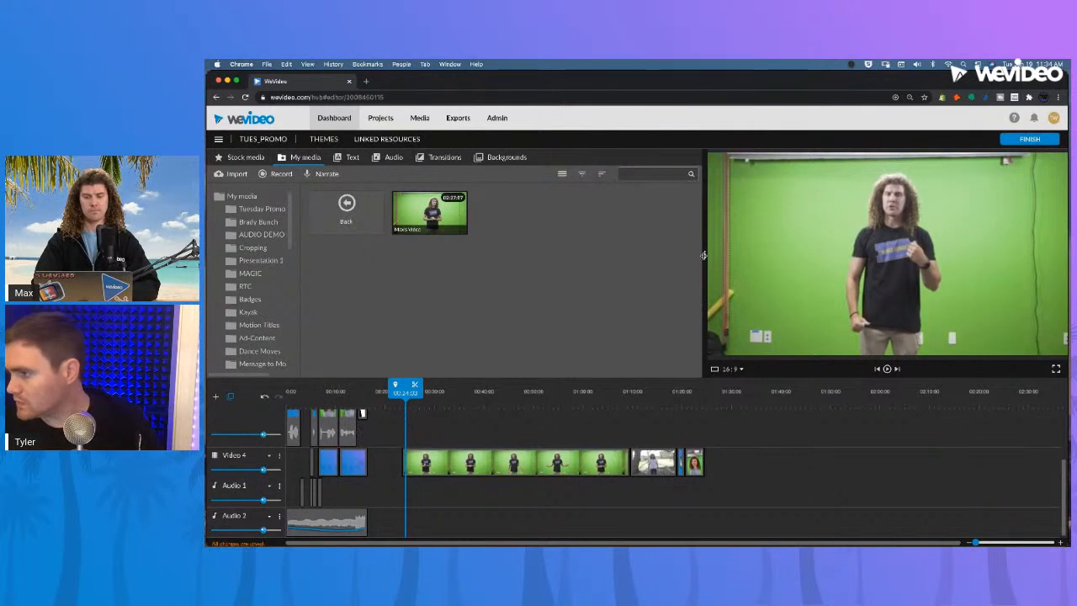
{"action": "left_click_drag", "start_coordinate": [705, 255], "coordinate": [721, 252]}
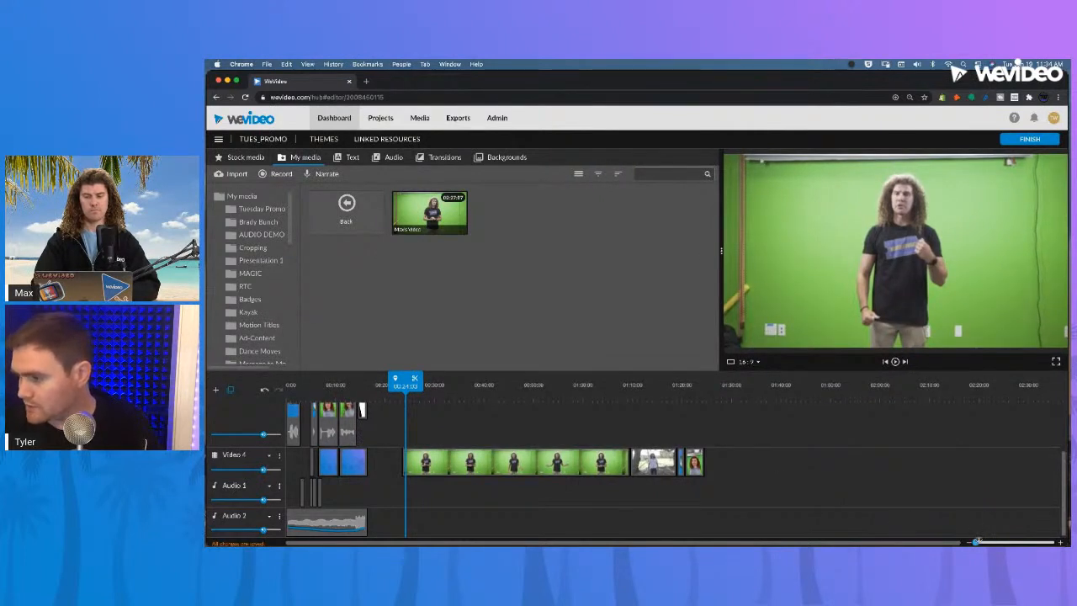
{"action": "left_click_drag", "start_coordinate": [976, 541], "coordinate": [984, 541]}
{"action": "mouse_move", "coordinate": [659, 446]}
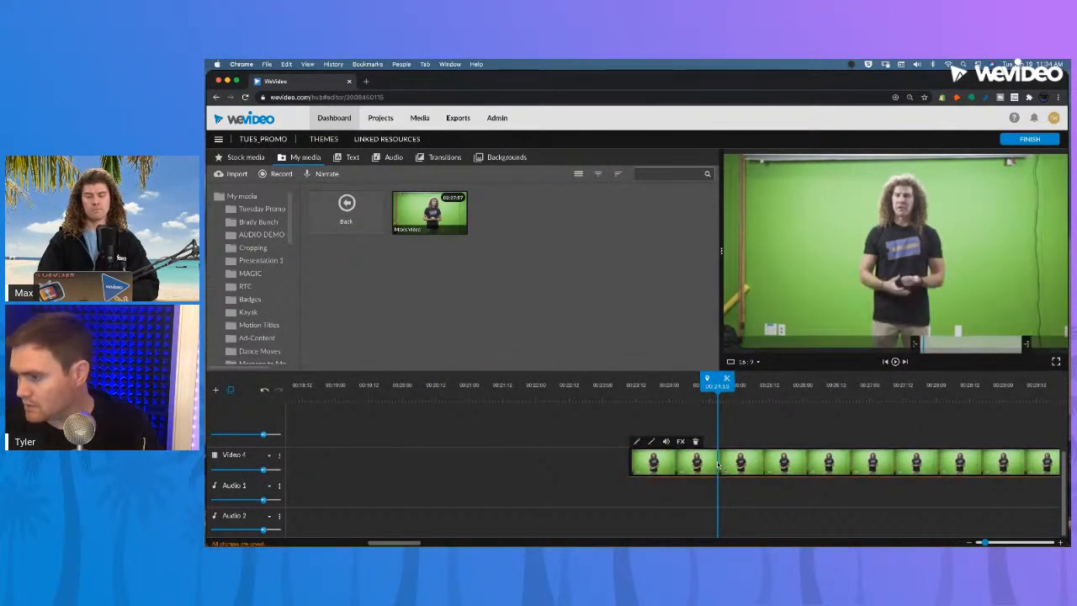
Step: View the green-screen clip's volume settings, then close them and place the playhead at 00:24:00
{"action": "left_click", "coordinate": [666, 442]}
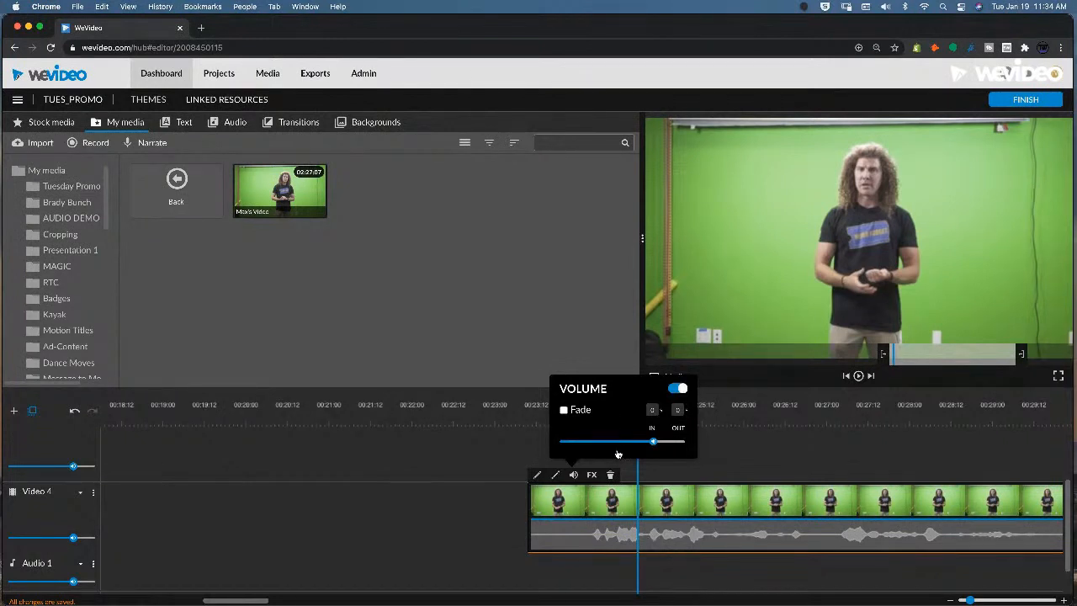
{"action": "left_click", "coordinate": [490, 470]}
{"action": "left_click", "coordinate": [582, 420]}
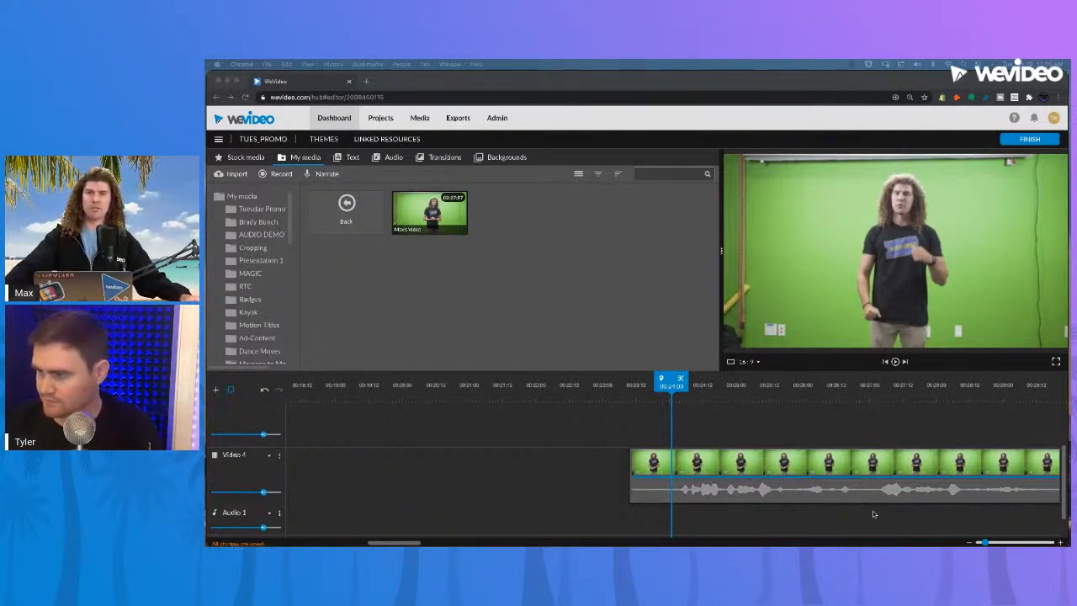
Step: Trim the start of the green-screen clip to 00:24:01, just before the speech begins in the waveform
{"action": "left_click", "coordinate": [393, 544]}
{"action": "left_click_drag", "start_coordinate": [393, 544], "coordinate": [413, 543]}
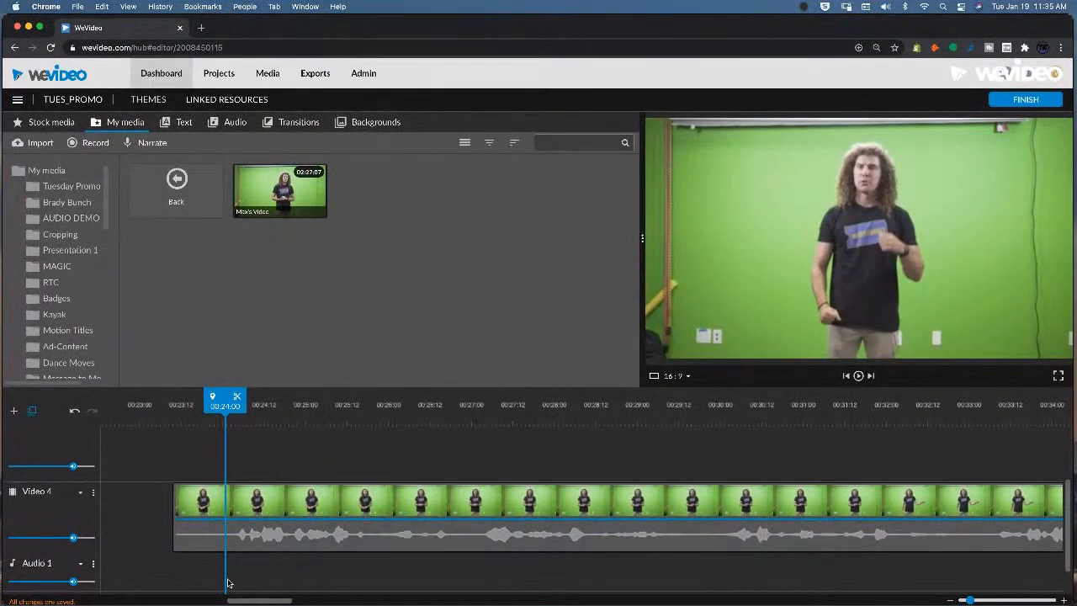
{"action": "left_click_drag", "start_coordinate": [247, 600], "coordinate": [253, 601]}
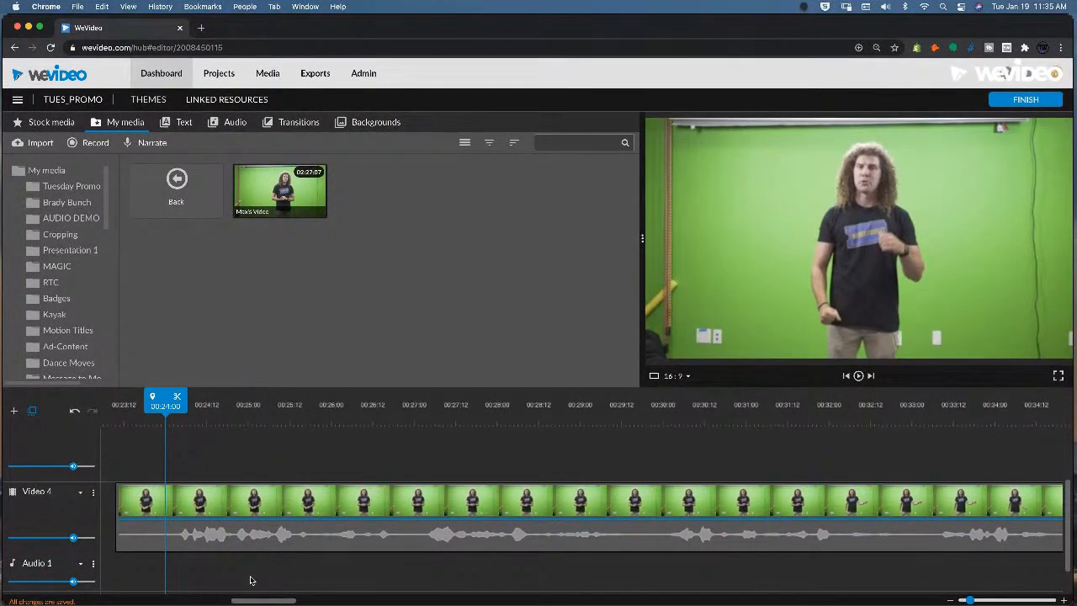
{"action": "left_click", "coordinate": [231, 503]}
{"action": "left_click", "coordinate": [164, 411]}
{"action": "left_click", "coordinate": [170, 503]}
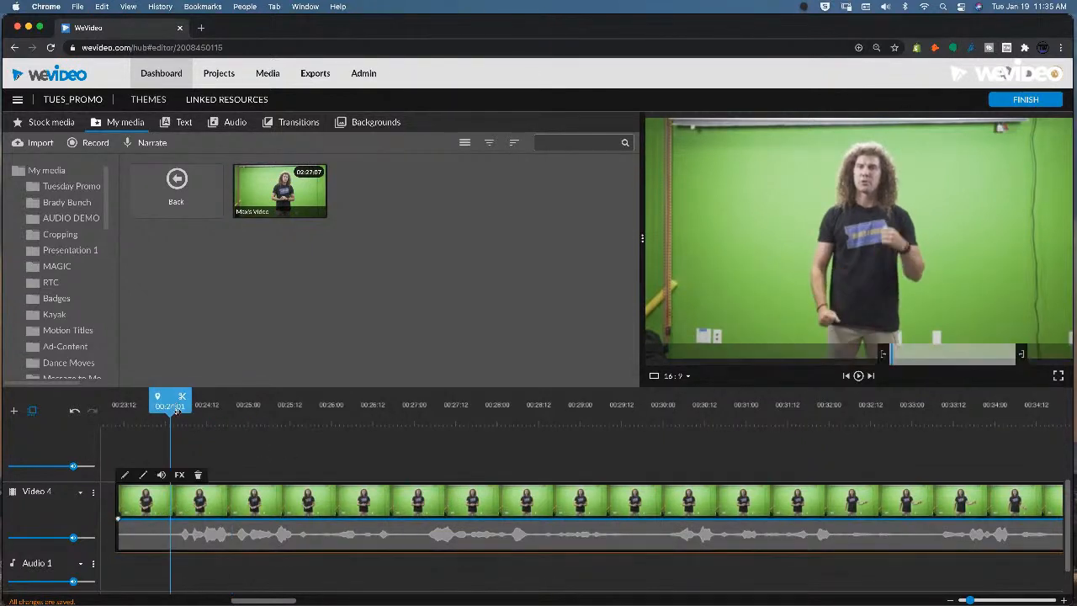
{"action": "key", "text": "["}
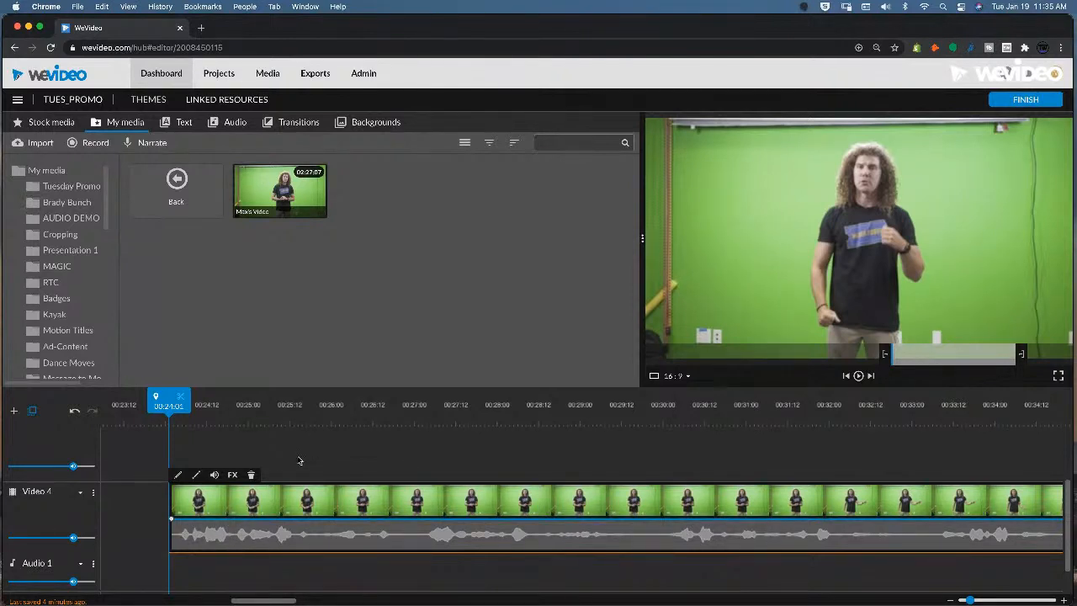
Step: Play the green-screen clip and split it at 00:44:08, where the first statement ends
{"action": "key", "text": "space"}
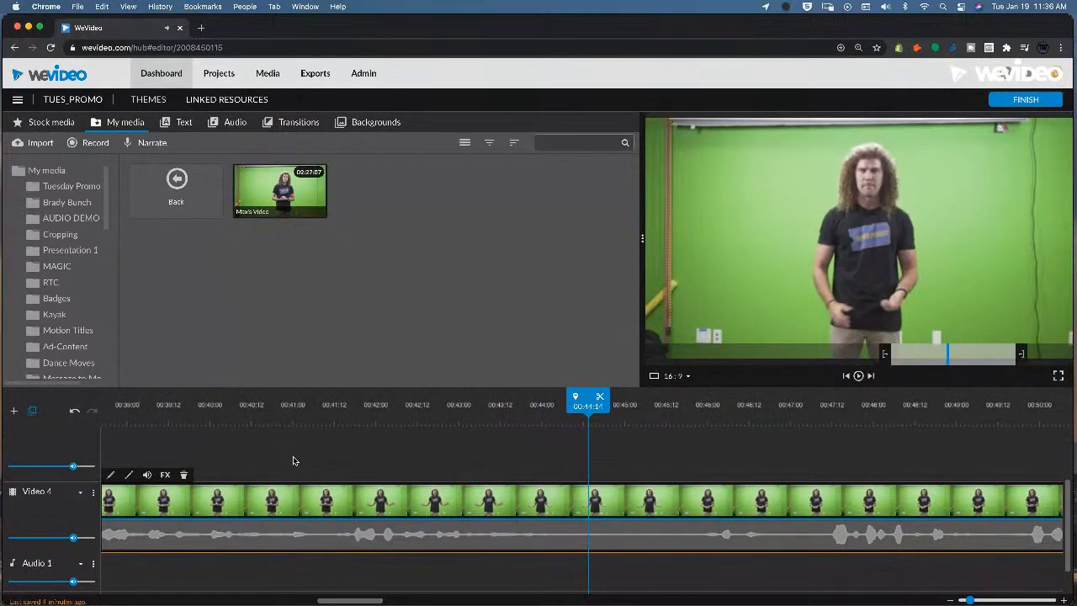
{"action": "left_click_drag", "start_coordinate": [592, 404], "coordinate": [575, 402]}
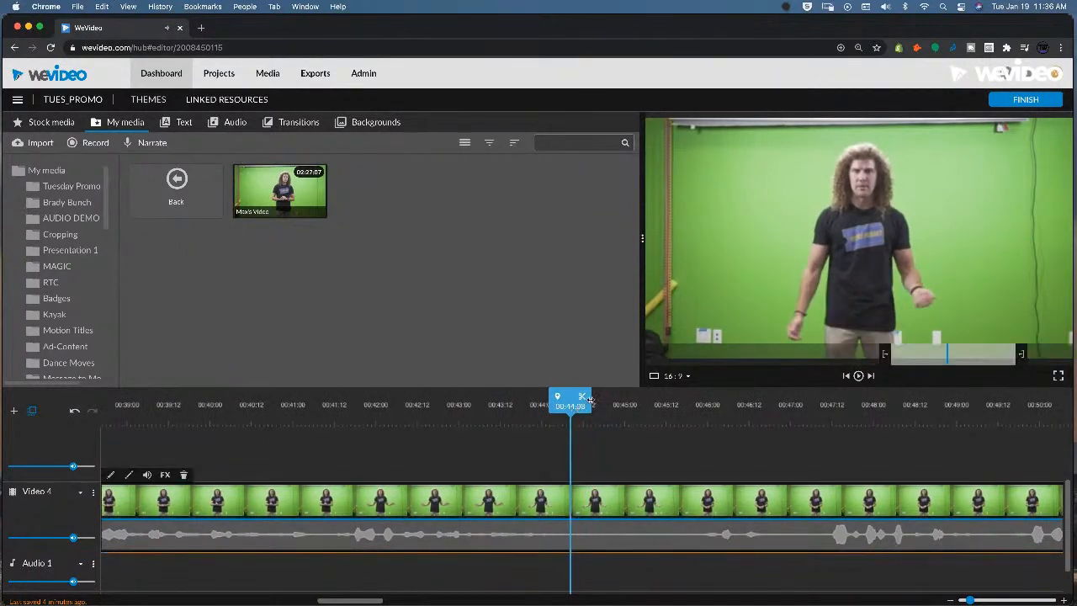
{"action": "left_click", "coordinate": [579, 399]}
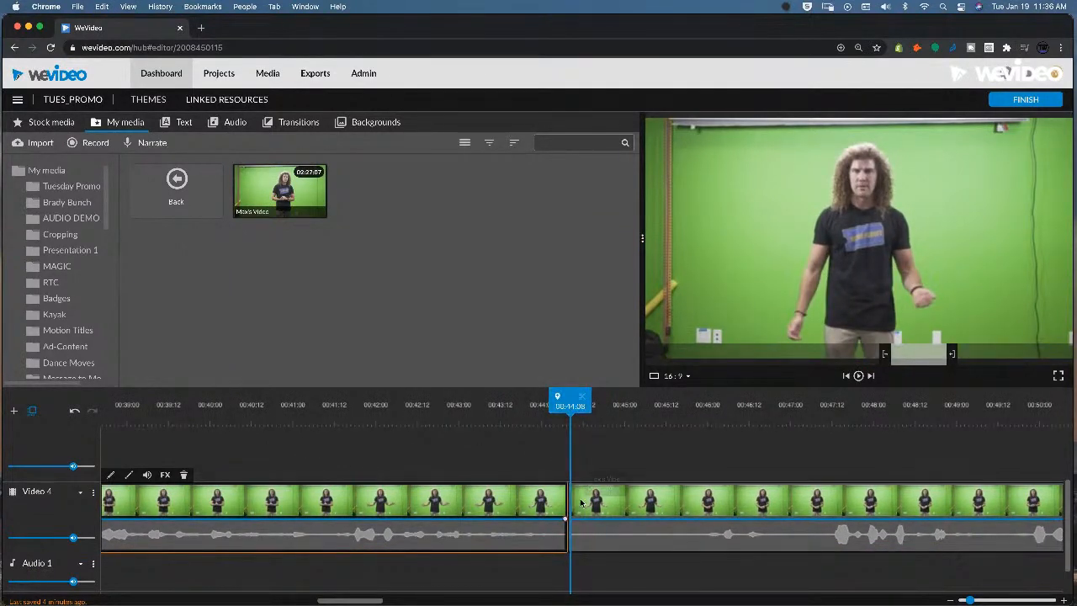
Step: Find where the speech resumes after the pause and split the second green-screen segment at 00:45:20
{"action": "left_click_drag", "start_coordinate": [577, 402], "coordinate": [637, 410]}
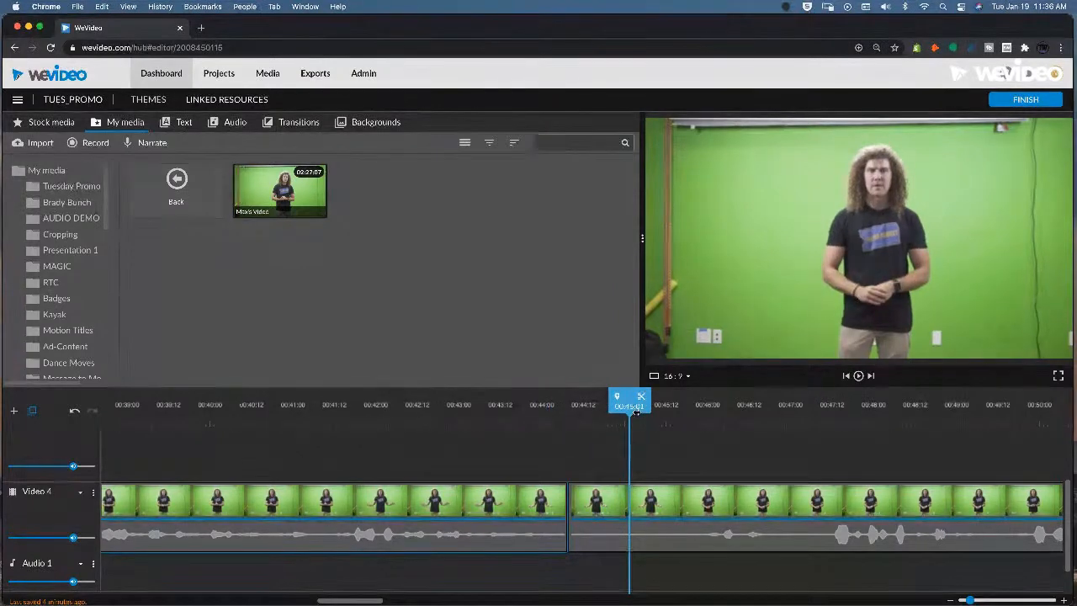
{"action": "left_click_drag", "start_coordinate": [637, 410], "coordinate": [710, 411]}
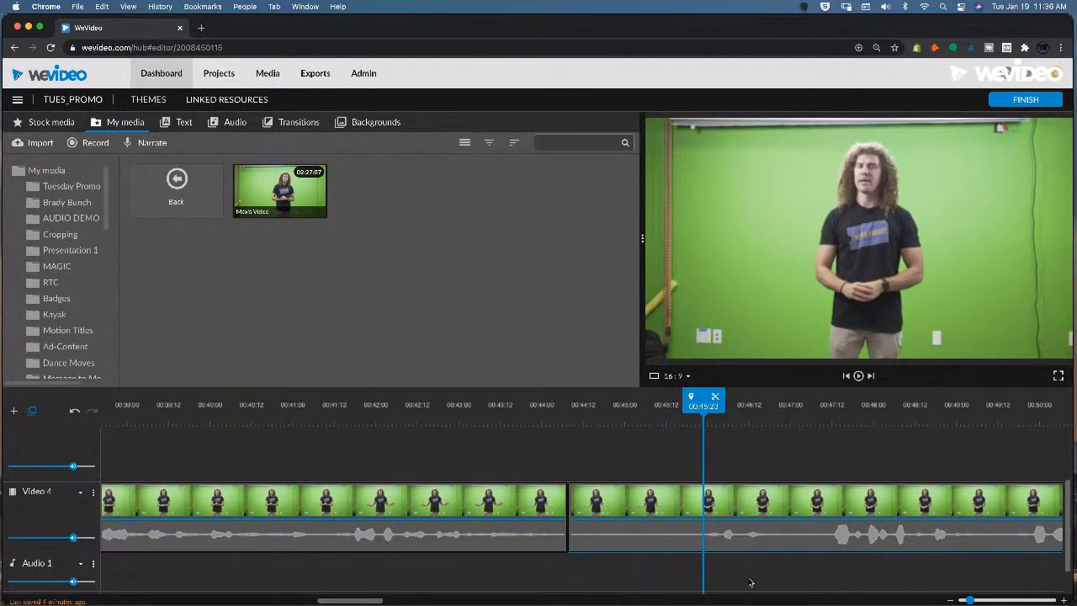
{"action": "key", "text": "space"}
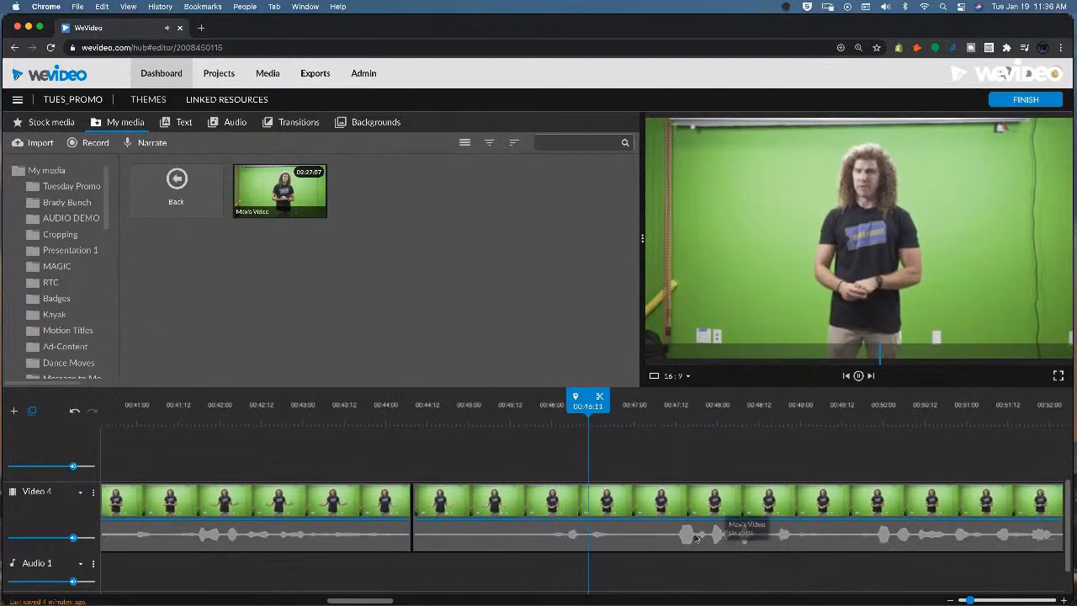
{"action": "left_click", "coordinate": [404, 414]}
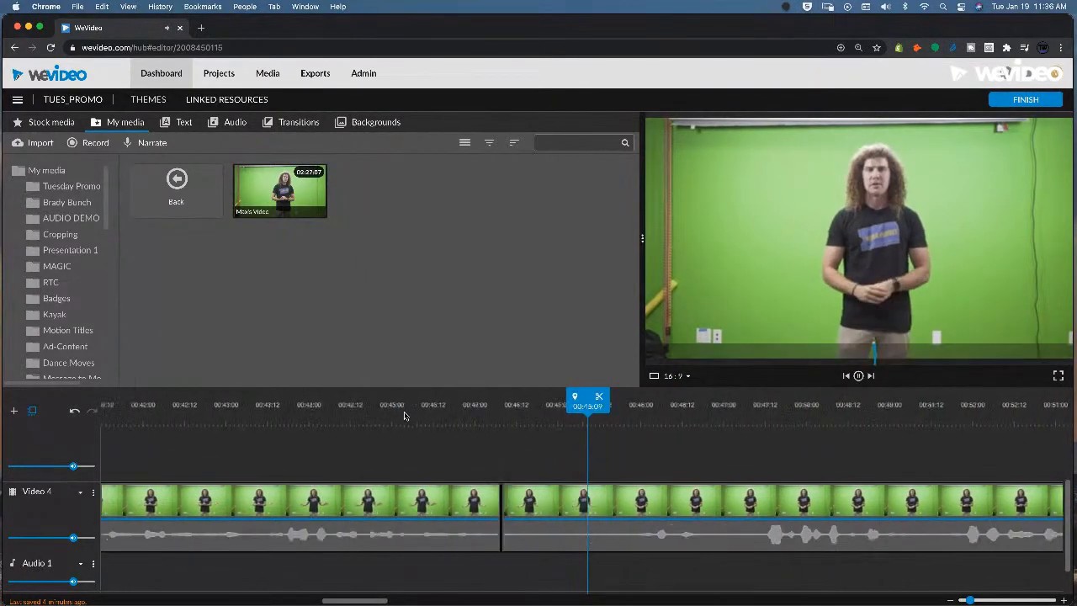
{"action": "key", "text": "space"}
{"action": "left_click", "coordinate": [498, 409]}
{"action": "left_click_drag", "start_coordinate": [498, 410], "coordinate": [519, 409]}
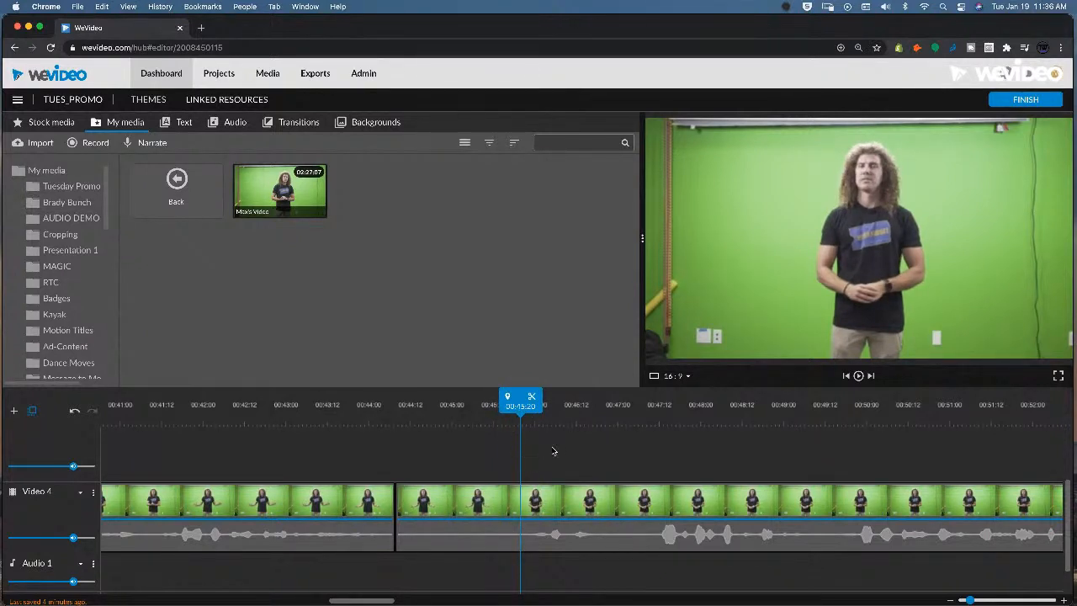
{"action": "left_click", "coordinate": [549, 504]}
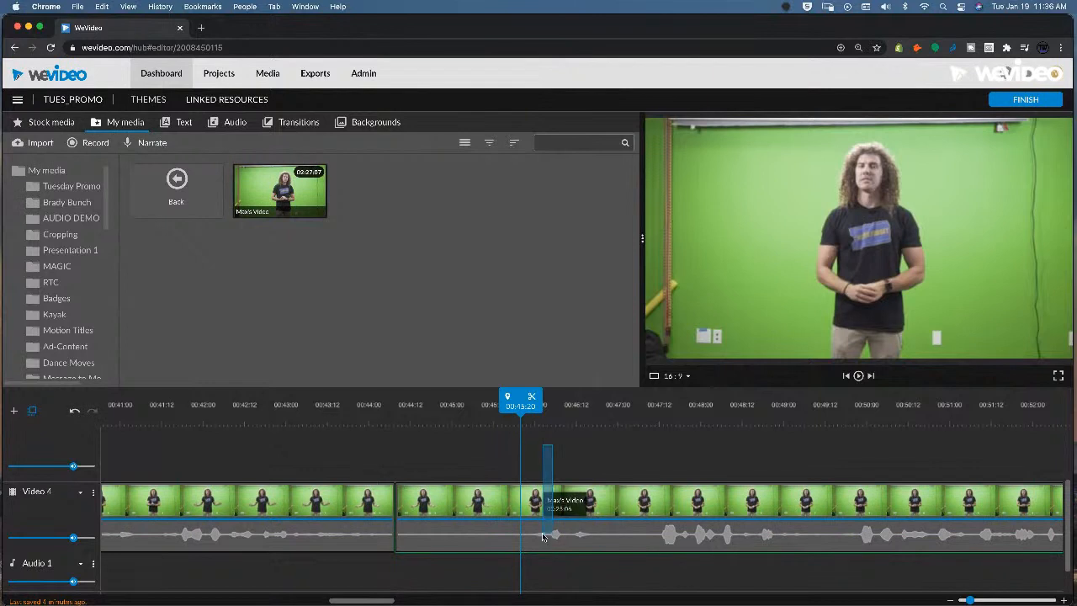
{"action": "left_click", "coordinate": [534, 401]}
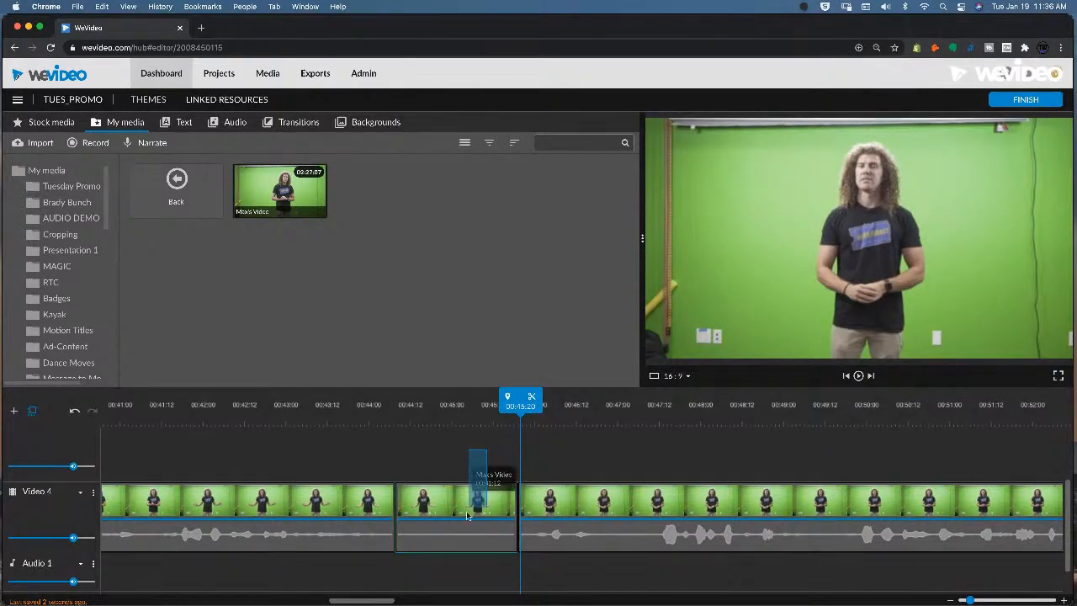
Step: Delete the silent segment between the two cuts and close the gap by moving the following clip to 00:44:08
{"action": "key", "text": "Delete"}
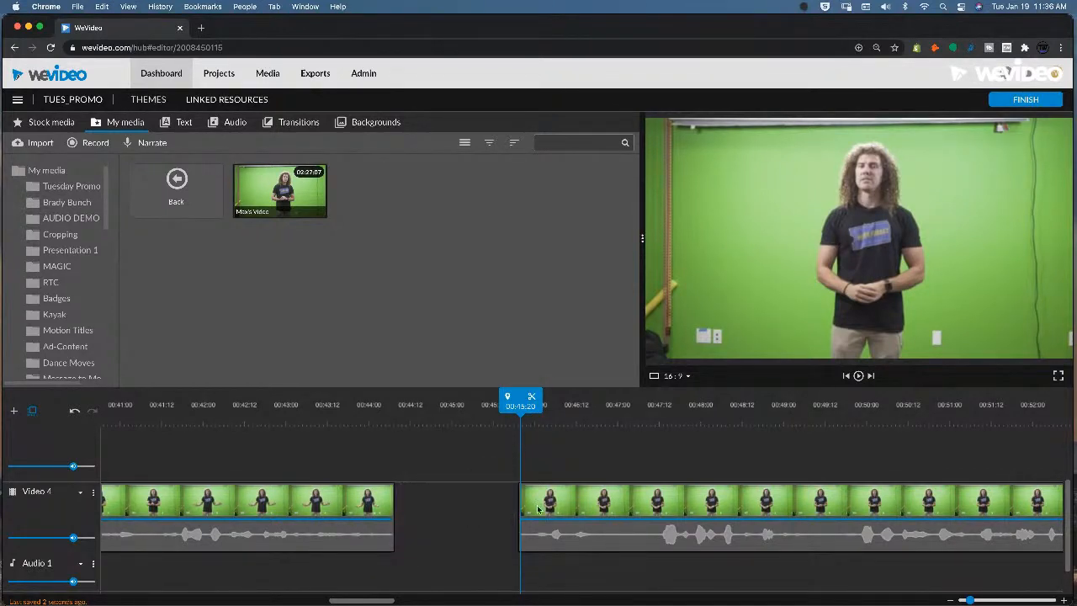
{"action": "left_click_drag", "start_coordinate": [538, 508], "coordinate": [416, 505]}
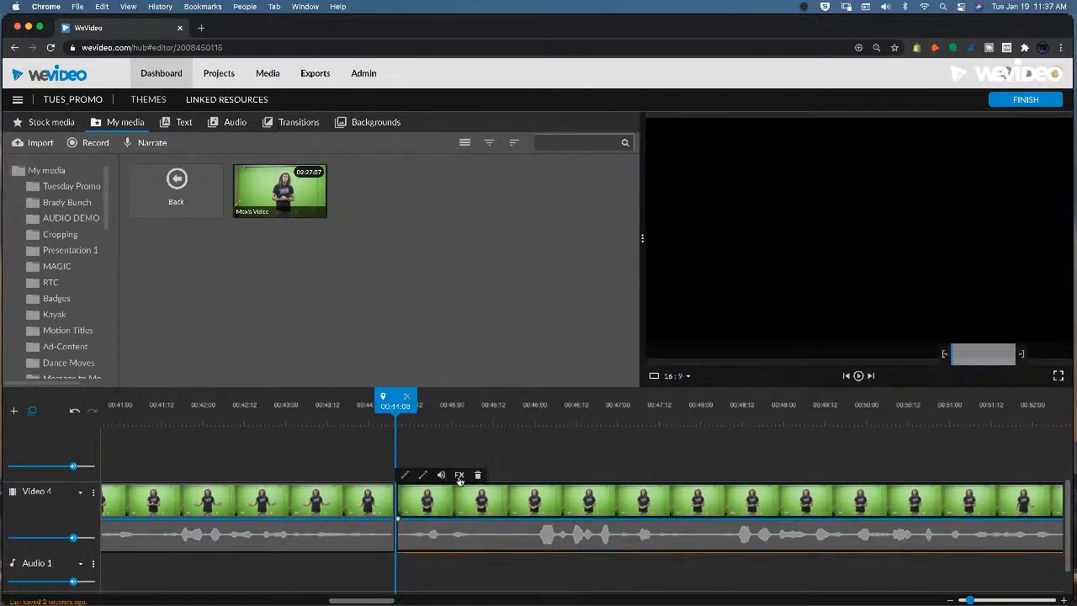
{"action": "left_click", "coordinate": [459, 477]}
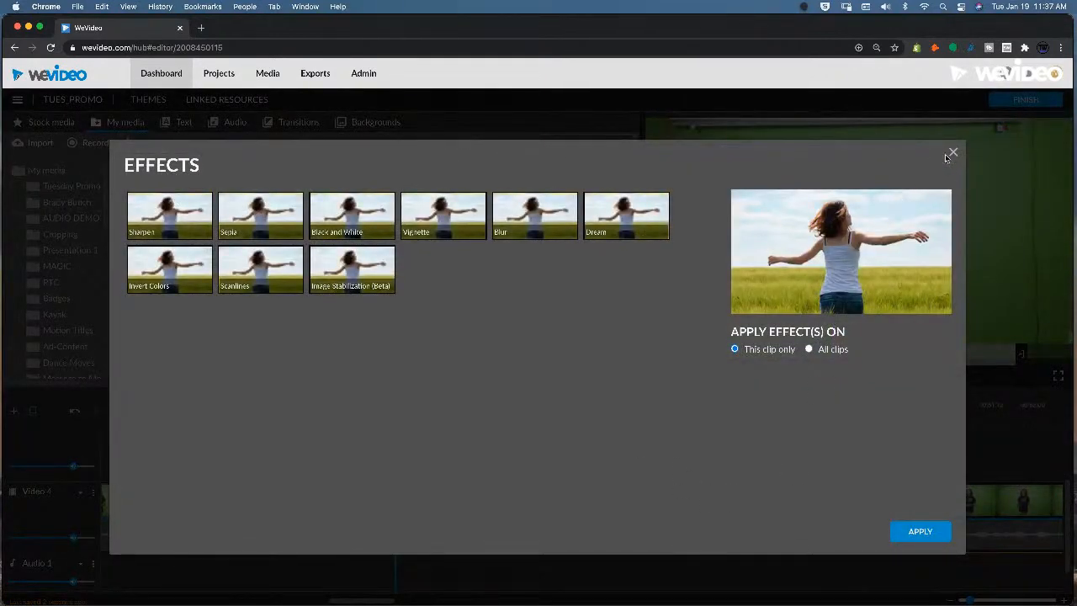
{"action": "left_click", "coordinate": [951, 153]}
{"action": "left_click", "coordinate": [496, 449]}
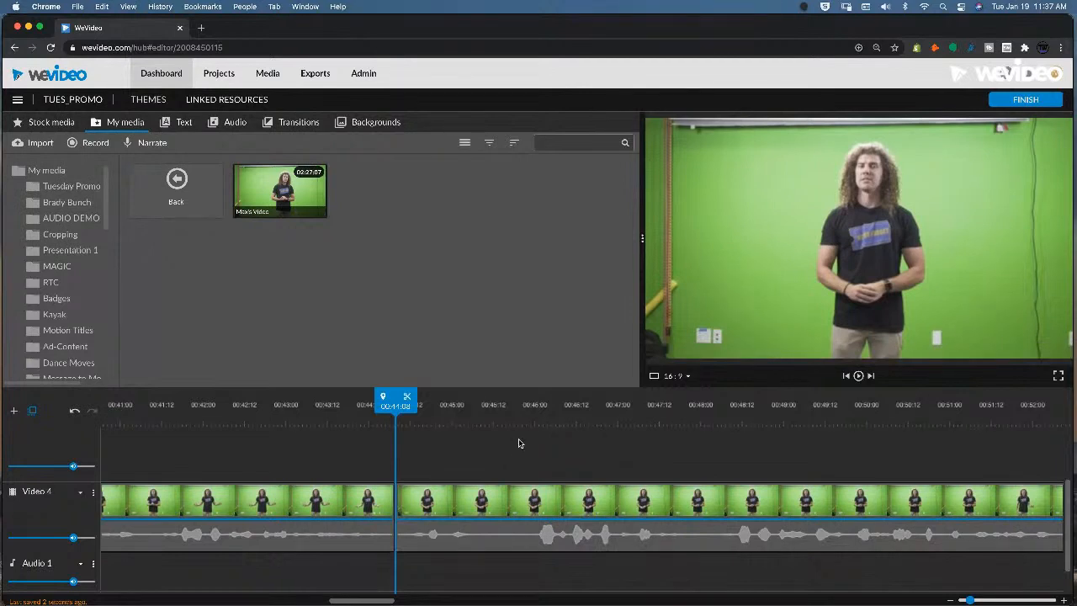
Step: Play back the cut between the two green-screen clips twice, starting shortly before 00:44:08
{"action": "left_click_drag", "start_coordinate": [396, 405], "coordinate": [373, 406]}
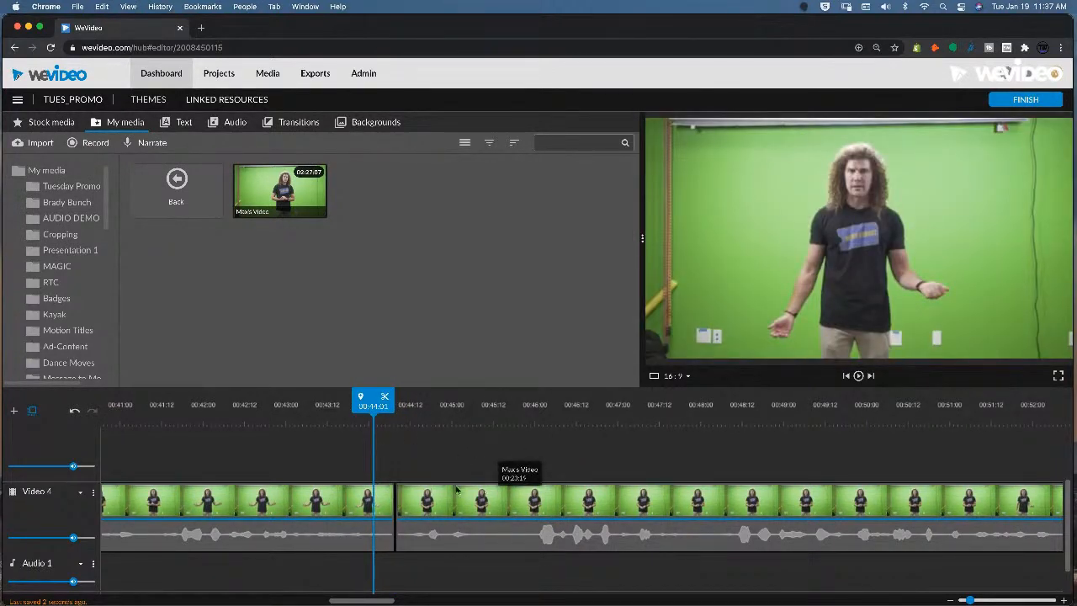
{"action": "key", "text": "space"}
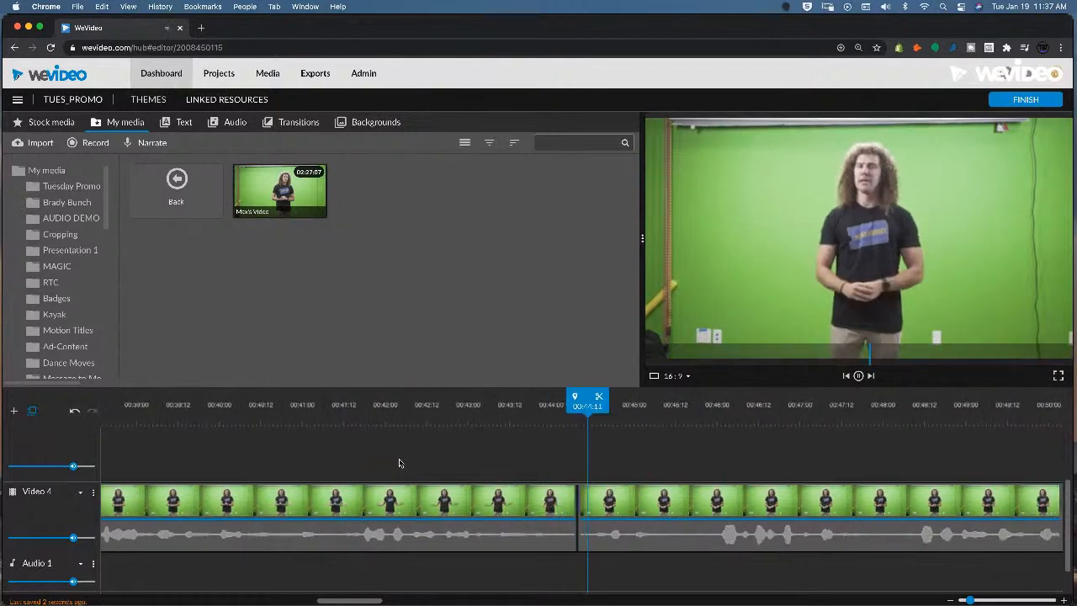
{"action": "key", "text": "space"}
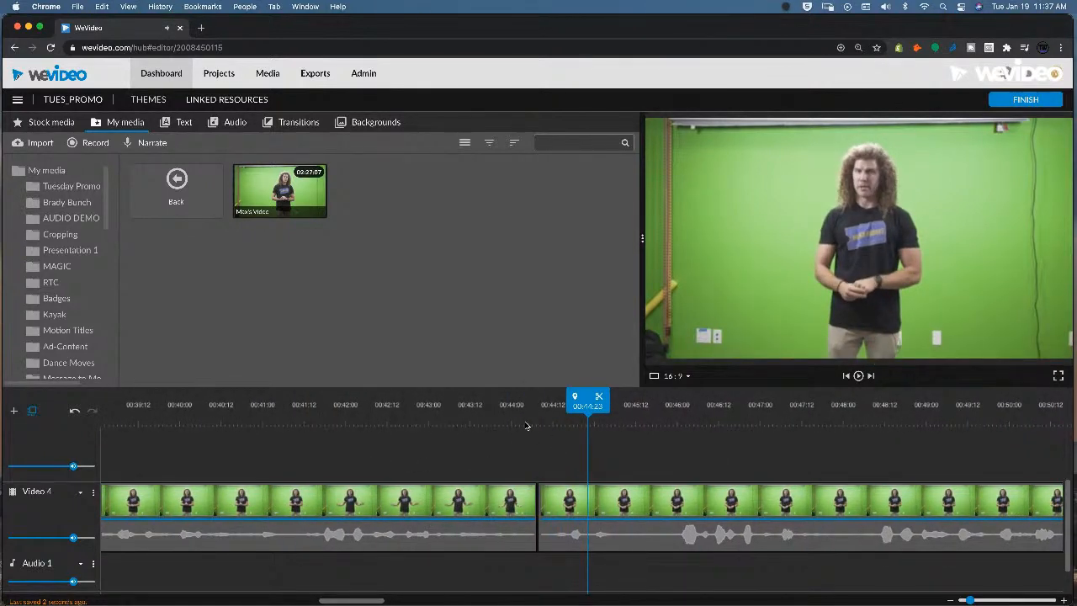
{"action": "left_click", "coordinate": [492, 414]}
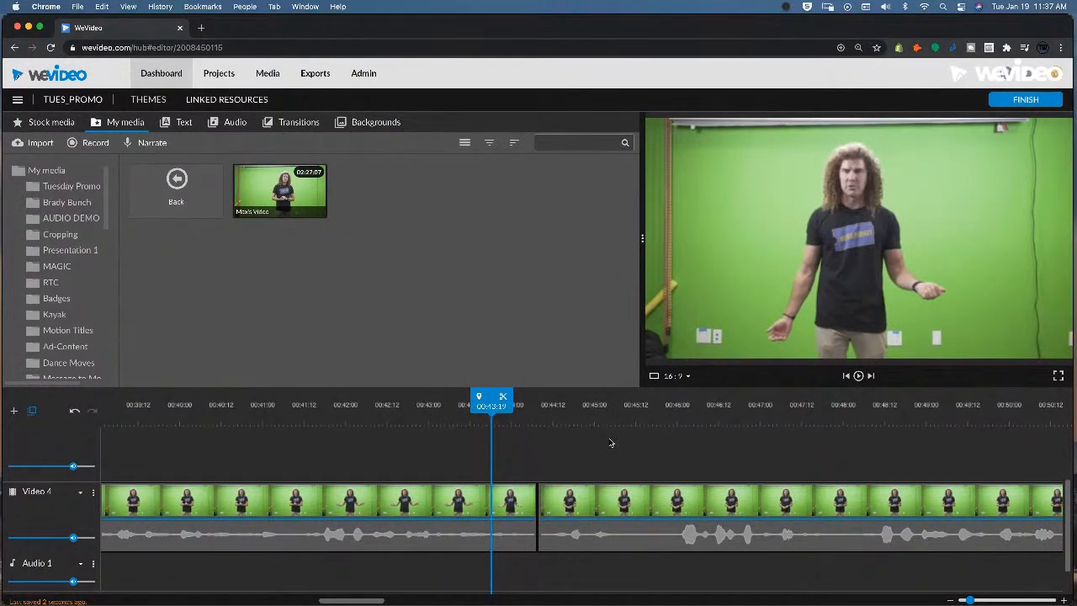
{"action": "key", "text": "space"}
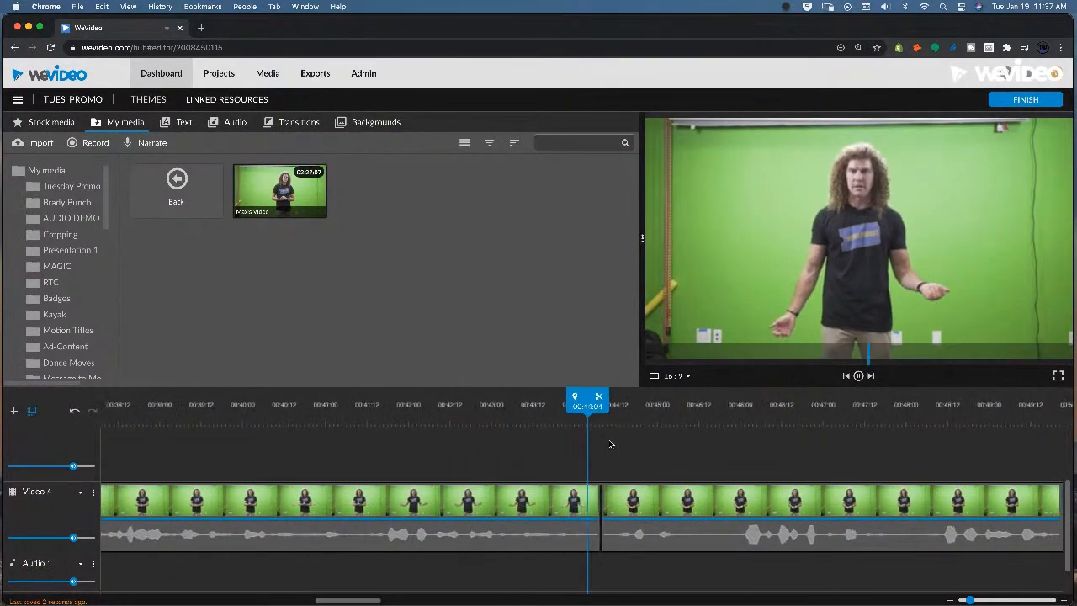
Step: Scale the clip after the cut to 1.2, reposition it to x -192, y -74, and save the changes
{"action": "double_click", "coordinate": [667, 515]}
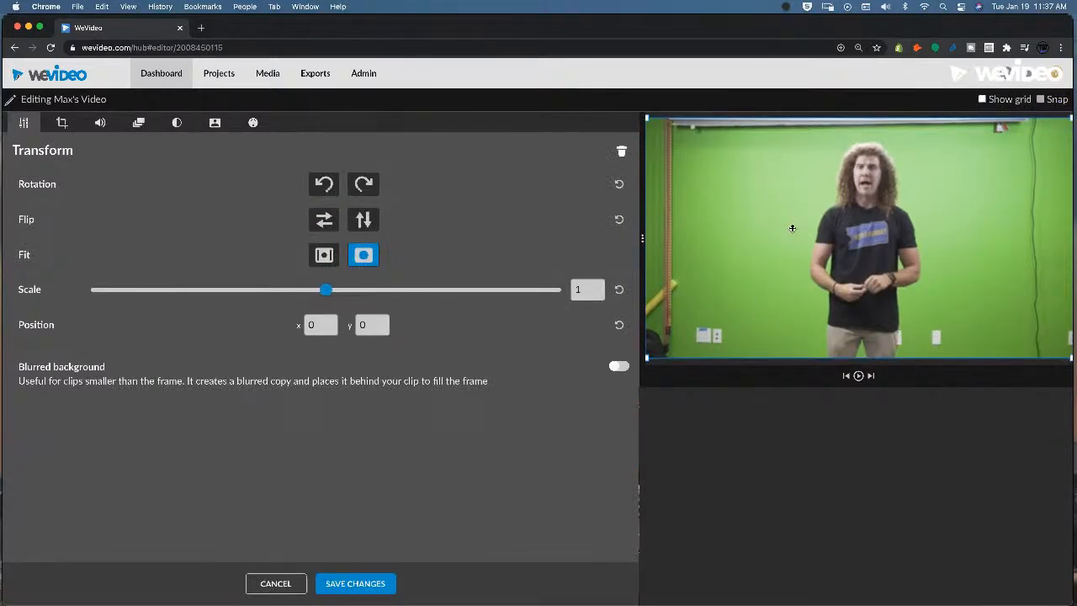
{"action": "left_click_drag", "start_coordinate": [325, 290], "coordinate": [336, 290]}
{"action": "left_click_drag", "start_coordinate": [915, 255], "coordinate": [914, 261]}
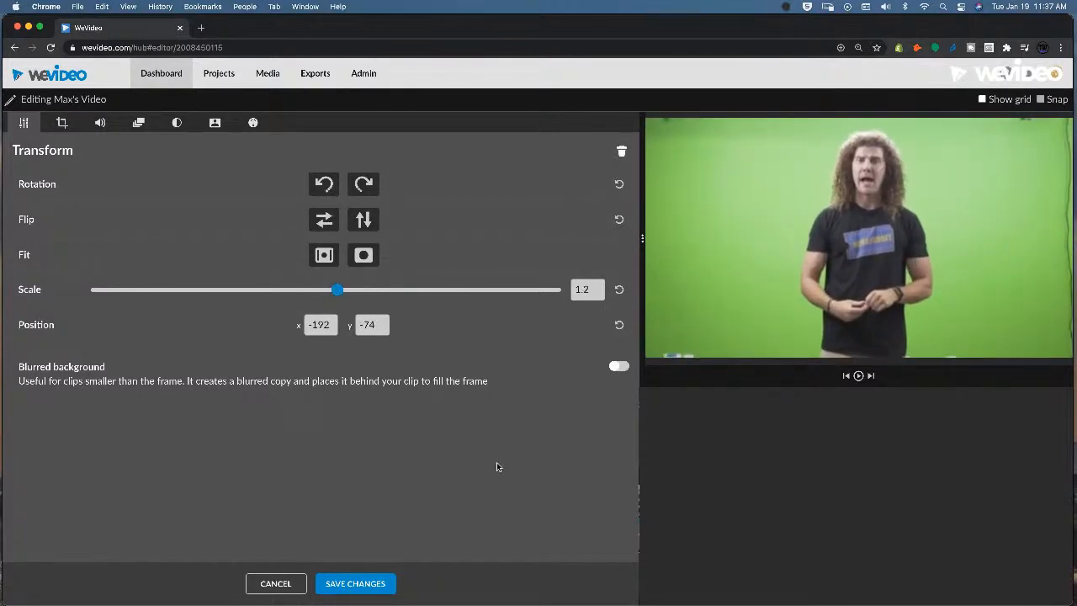
{"action": "left_click", "coordinate": [364, 586]}
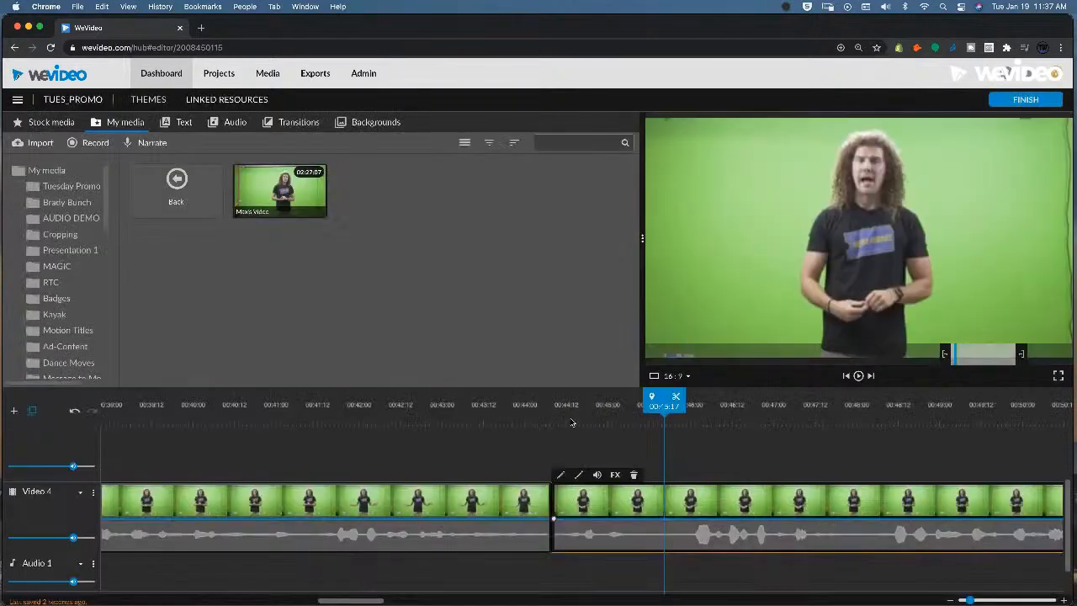
Step: Play back the cut into the scaled-up green-screen clip, starting shortly before 00:44:08, to check the change in framing
{"action": "left_click", "coordinate": [500, 412]}
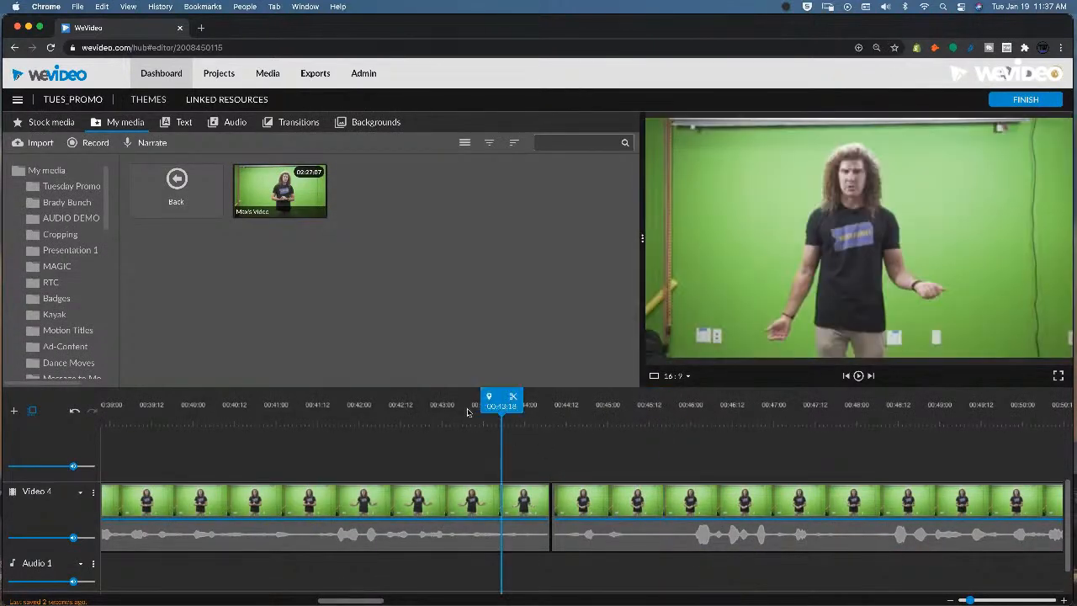
{"action": "key", "text": "space"}
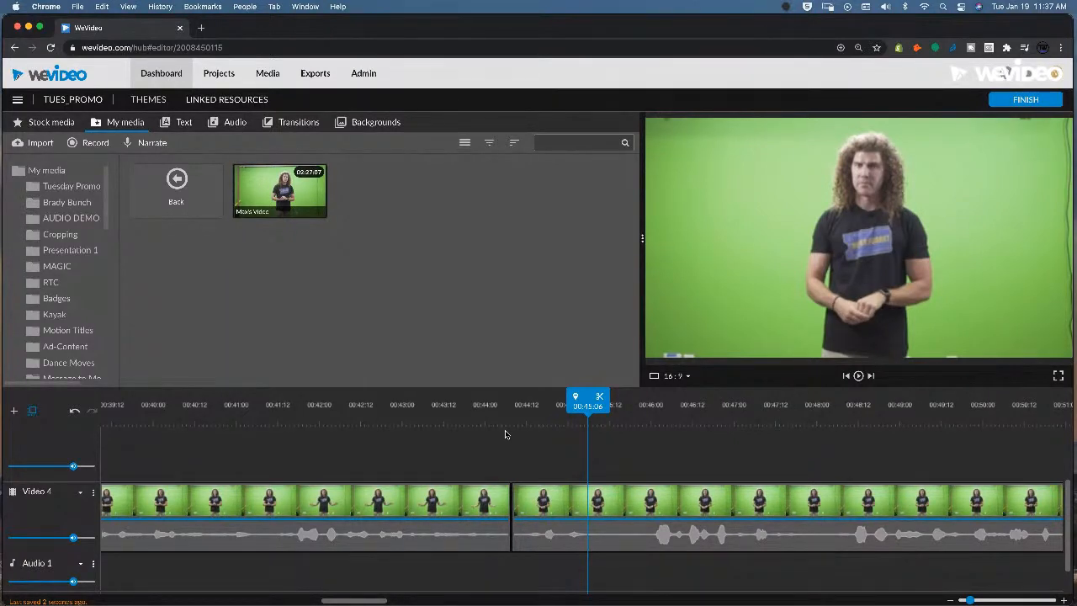
{"action": "left_click", "coordinate": [472, 418]}
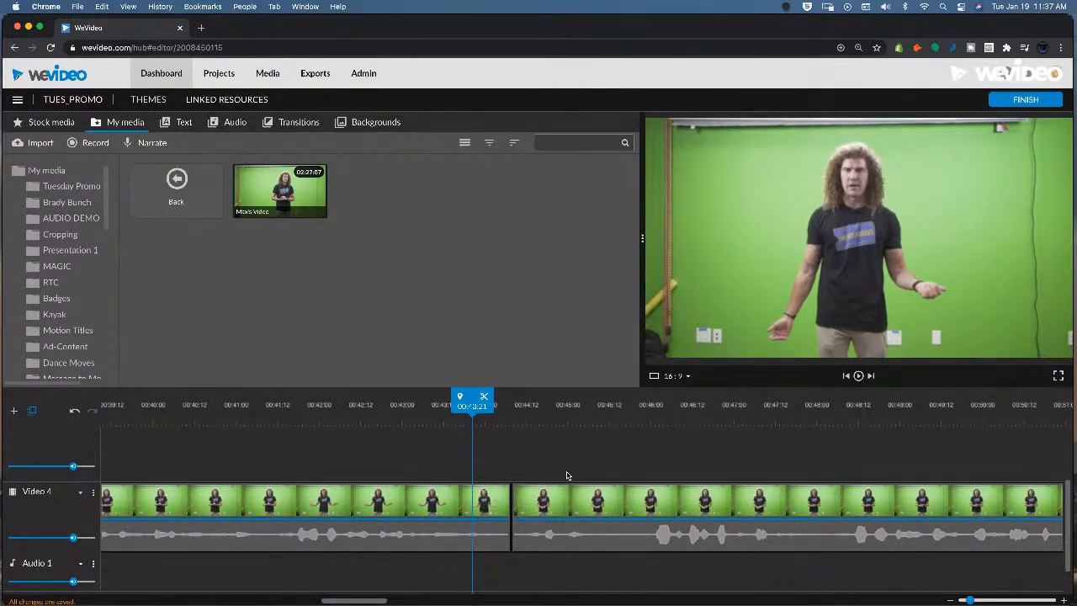
{"action": "key", "text": "space"}
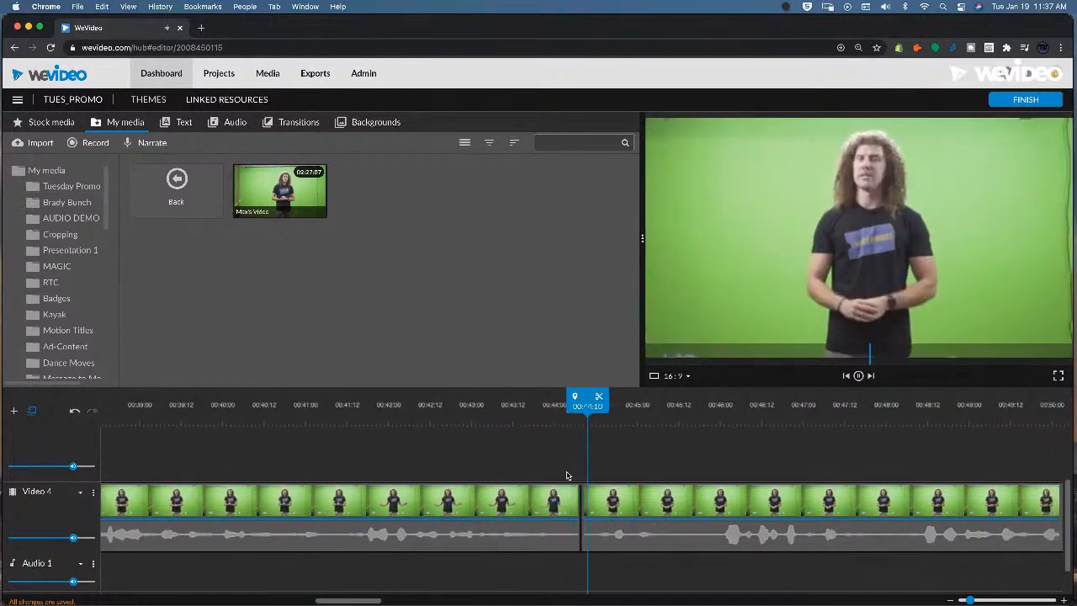
{"action": "key", "text": "space"}
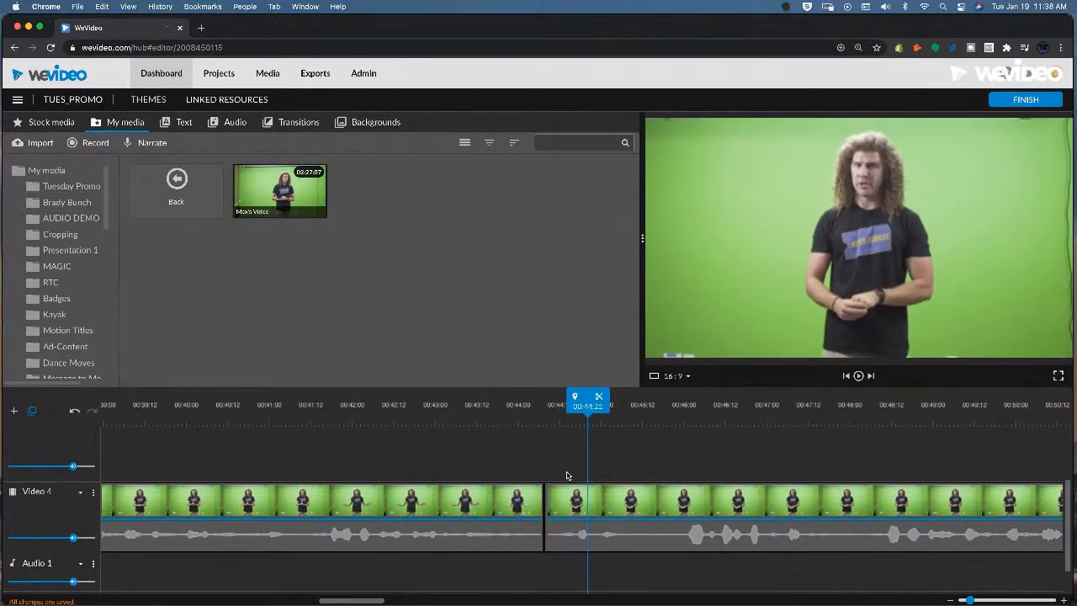
{"action": "key", "text": "space"}
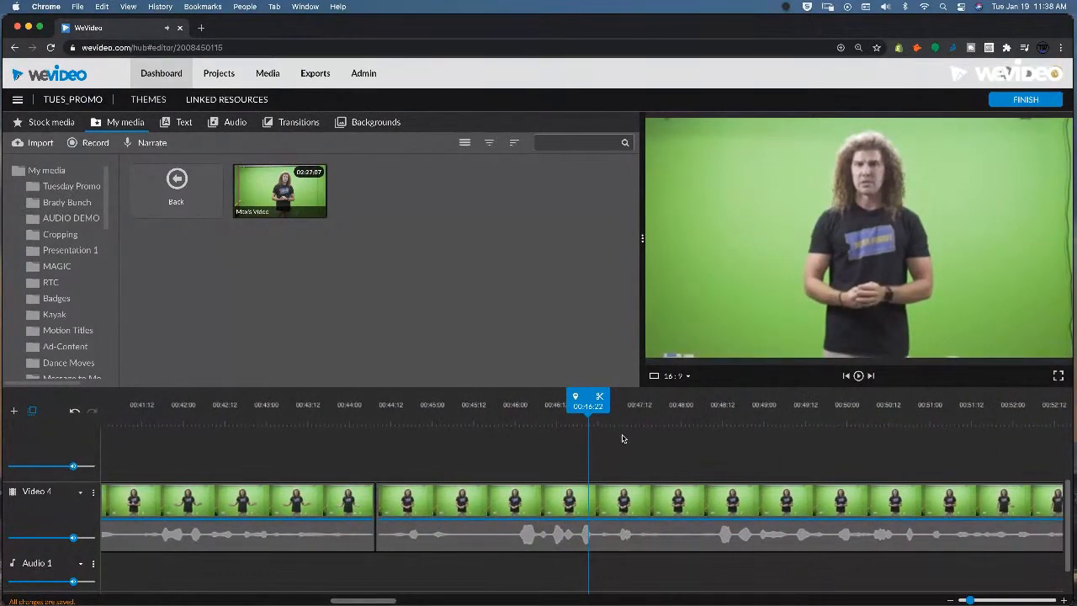
Step: Play further through the scaled-up clip to find the next section to remove and split the clip at 00:56:10
{"action": "left_click_drag", "start_coordinate": [590, 411], "coordinate": [551, 410]}
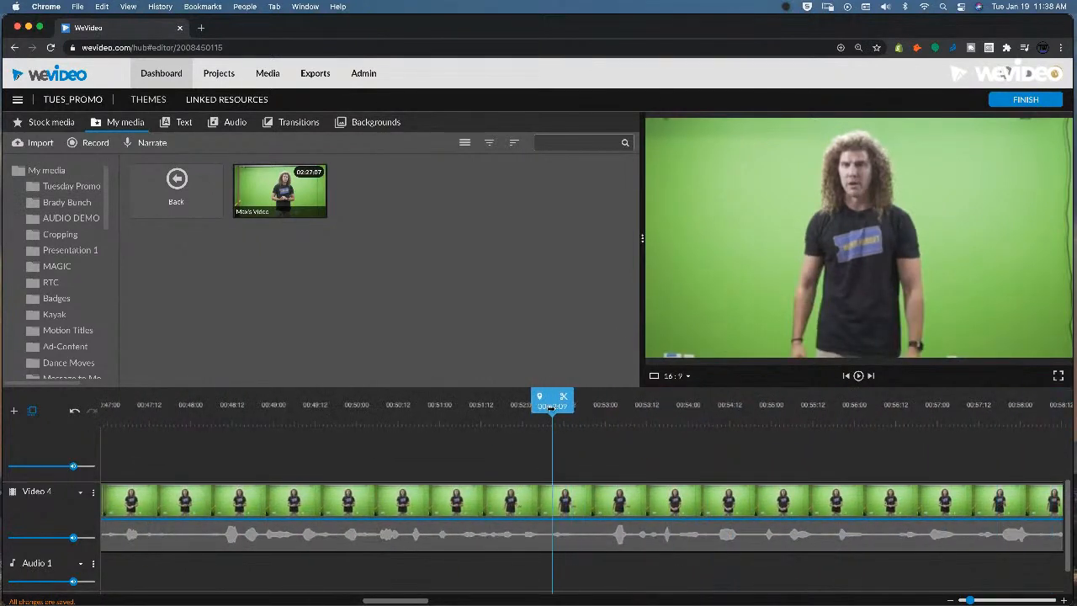
{"action": "key", "text": "space"}
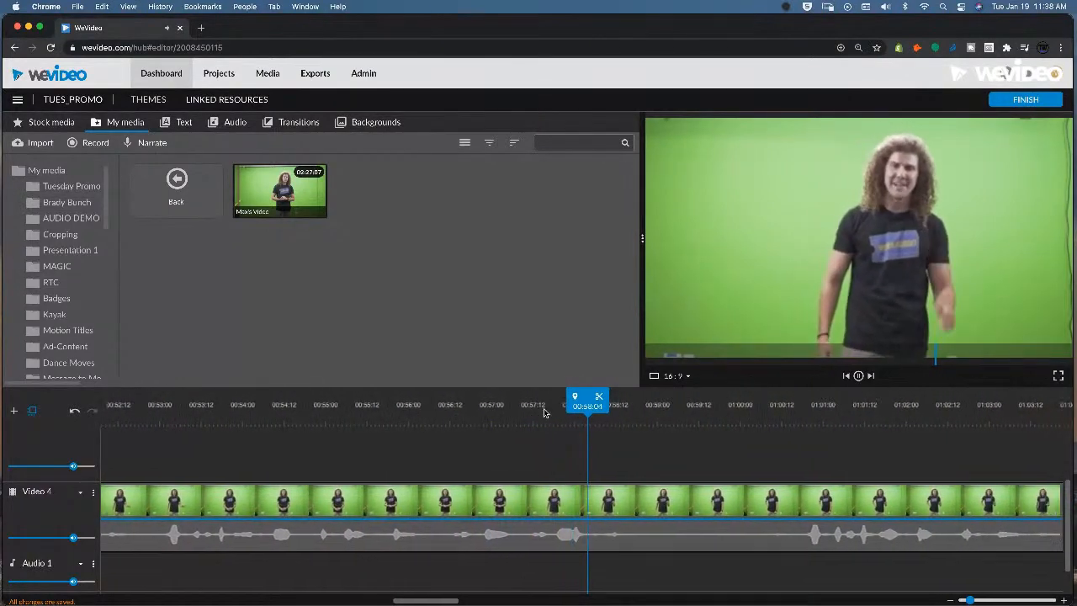
{"action": "key", "text": "space"}
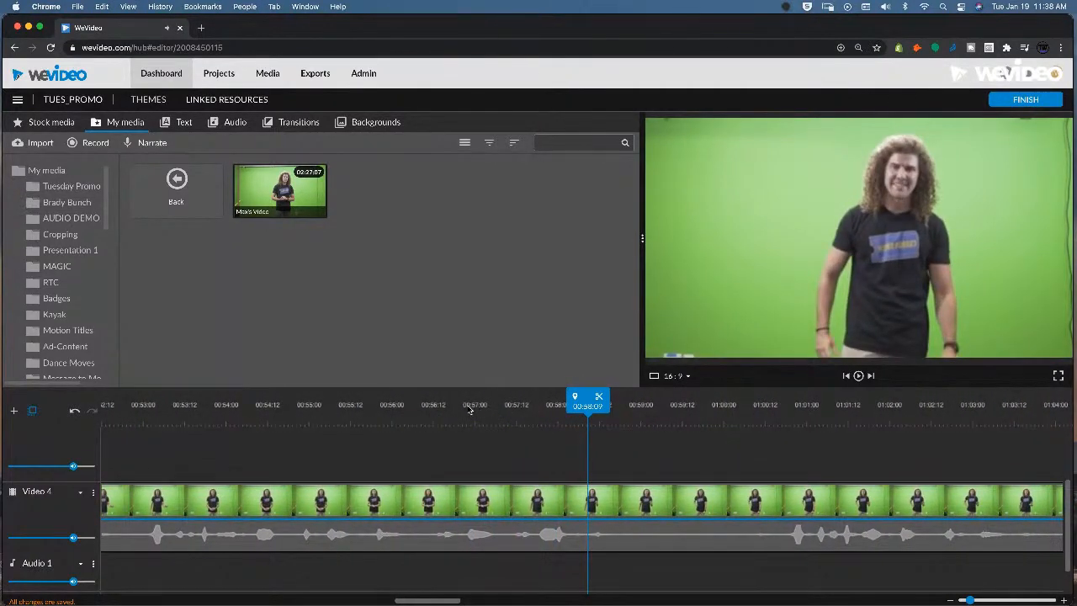
{"action": "left_click_drag", "start_coordinate": [469, 409], "coordinate": [357, 411]}
{"action": "key", "text": "space"}
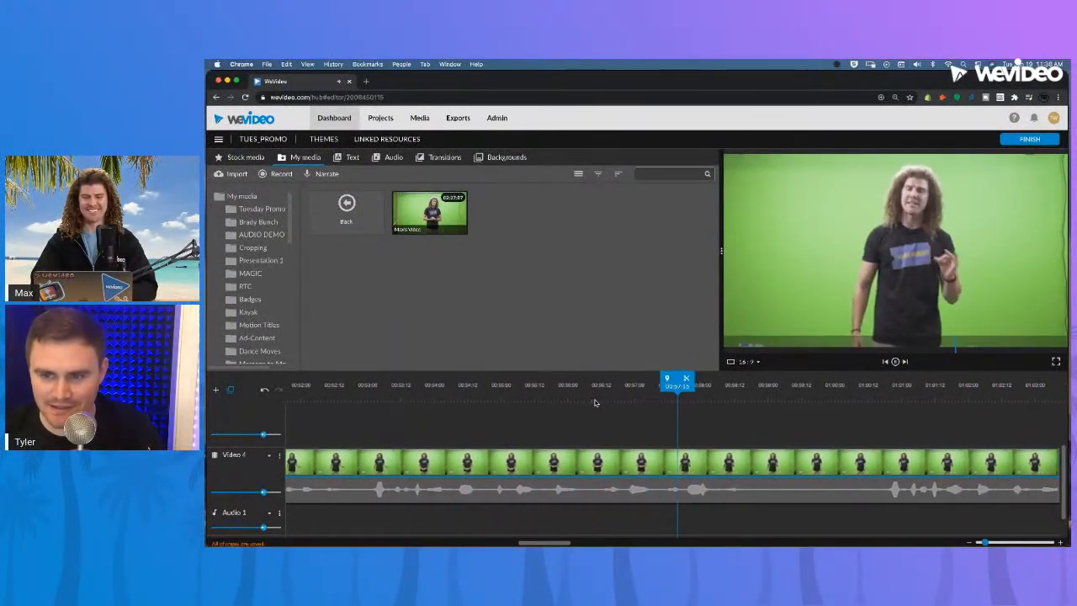
{"action": "left_click", "coordinate": [551, 397]}
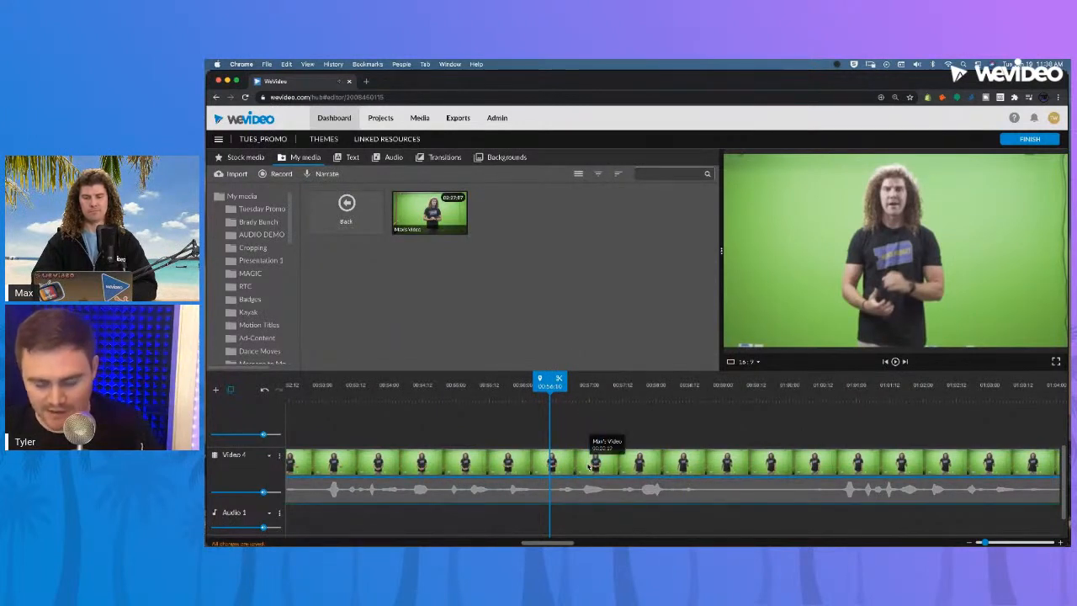
{"action": "key", "text": "s"}
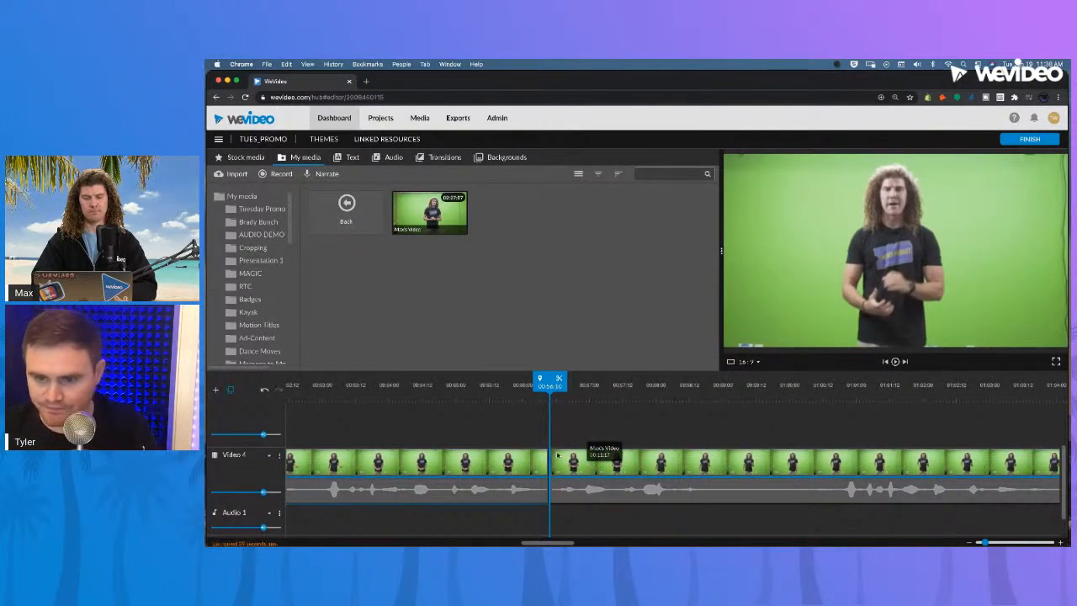
Step: Find where the speech resumes, trim the last segment's start to 01:00:15, and move it back against the cut at 00:56:10
{"action": "left_click_drag", "start_coordinate": [551, 403], "coordinate": [843, 435]}
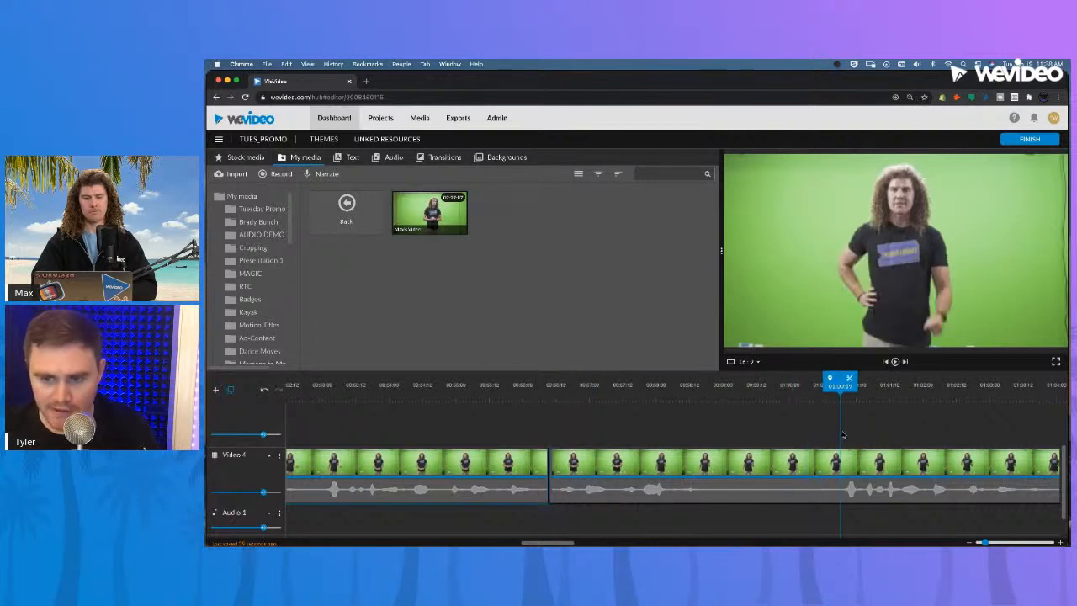
{"action": "key", "text": "space"}
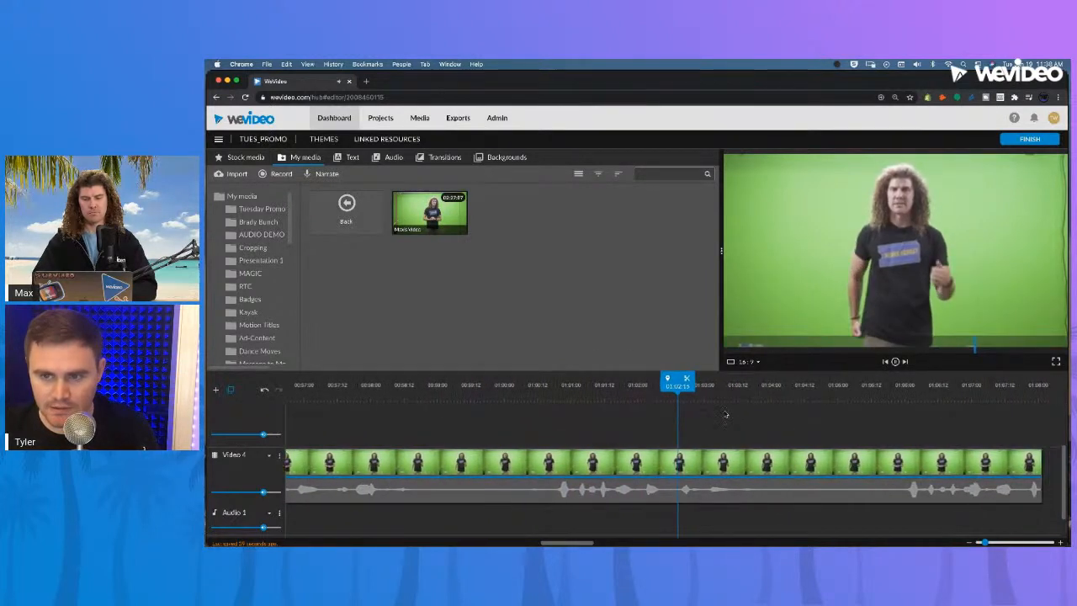
{"action": "left_click", "coordinate": [473, 385]}
{"action": "left_click_drag", "start_coordinate": [473, 385], "coordinate": [487, 386]}
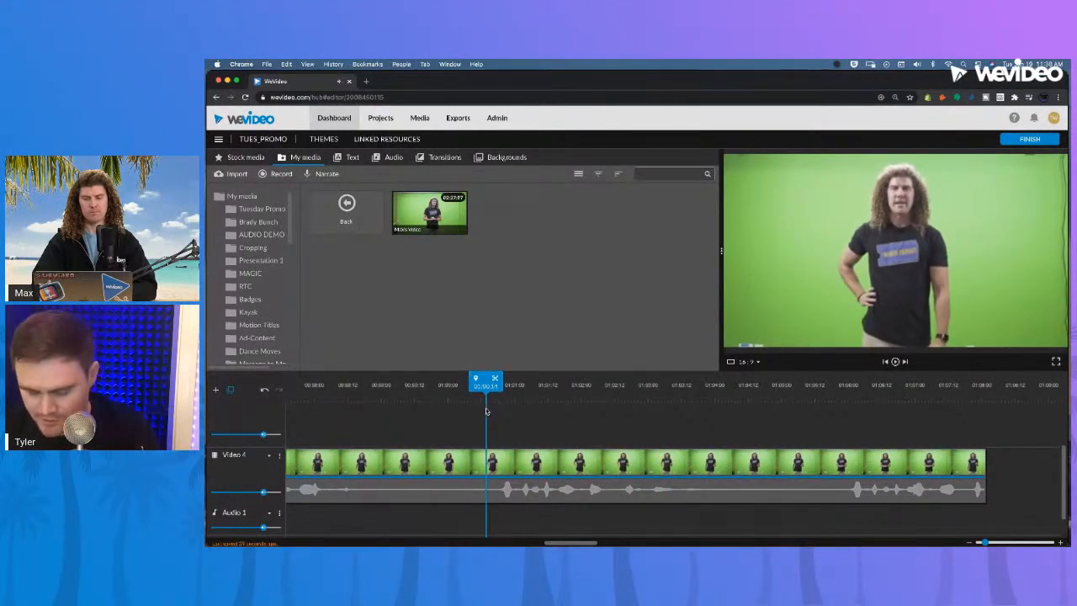
{"action": "mouse_move", "coordinate": [575, 544]}
{"action": "left_mouse_down"}
{"action": "mouse_move", "coordinate": [545, 543]}
{"action": "mouse_move", "coordinate": [558, 543]}
{"action": "left_mouse_up"}
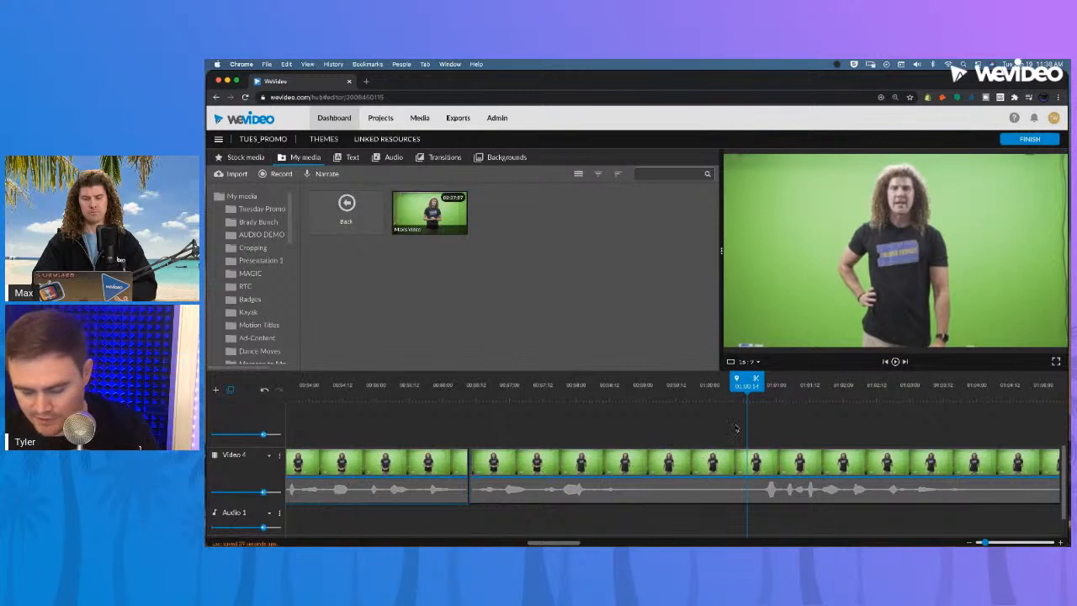
{"action": "left_click", "coordinate": [709, 461]}
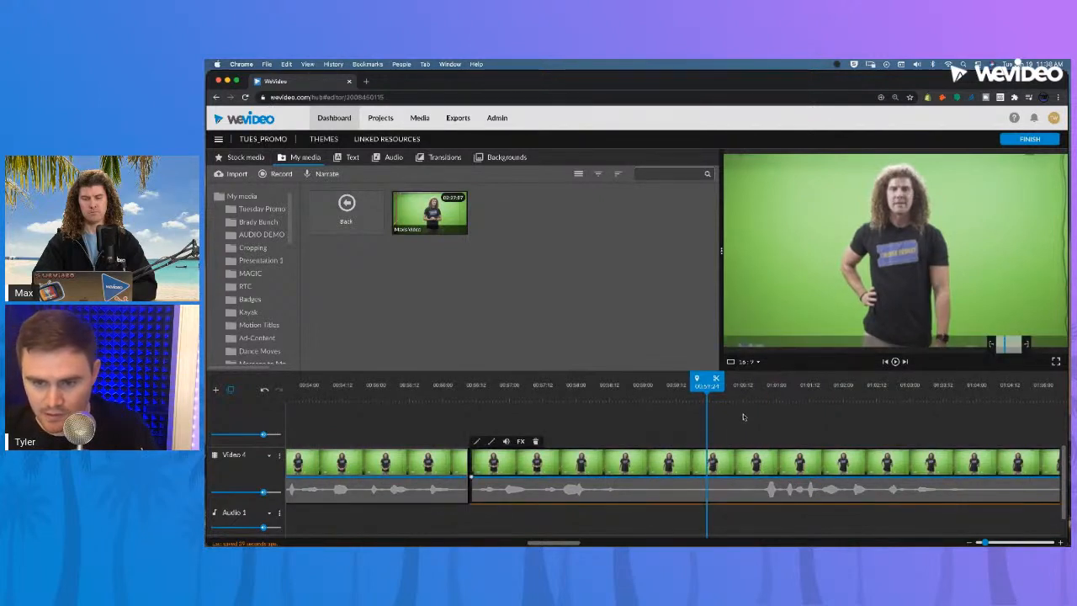
{"action": "left_click", "coordinate": [750, 387]}
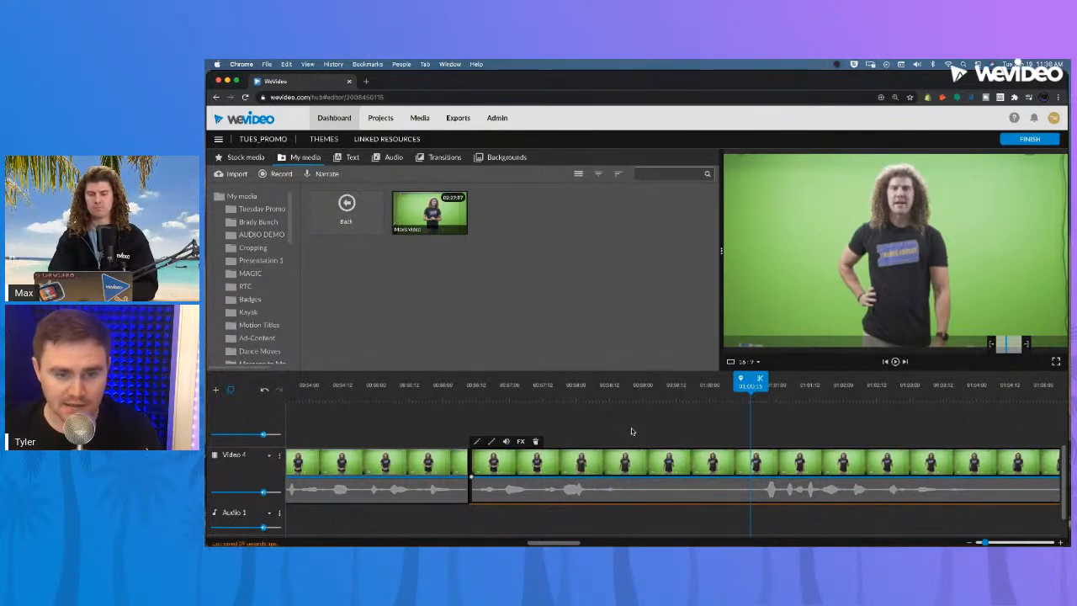
{"action": "key", "text": "bracketleft"}
{"action": "left_click_drag", "start_coordinate": [774, 456], "coordinate": [515, 466]}
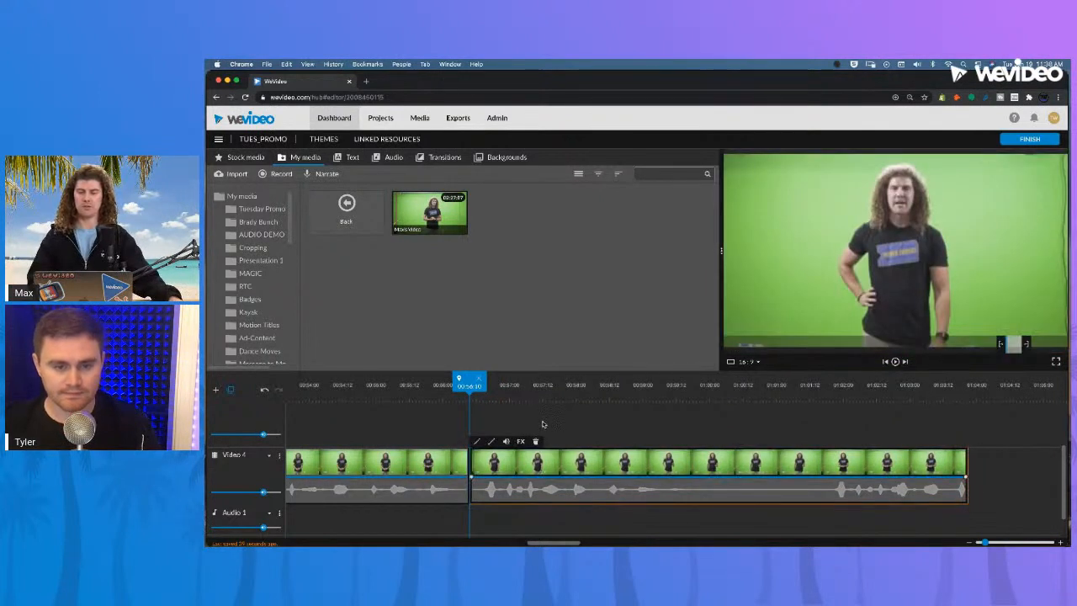
{"action": "left_click", "coordinate": [543, 424]}
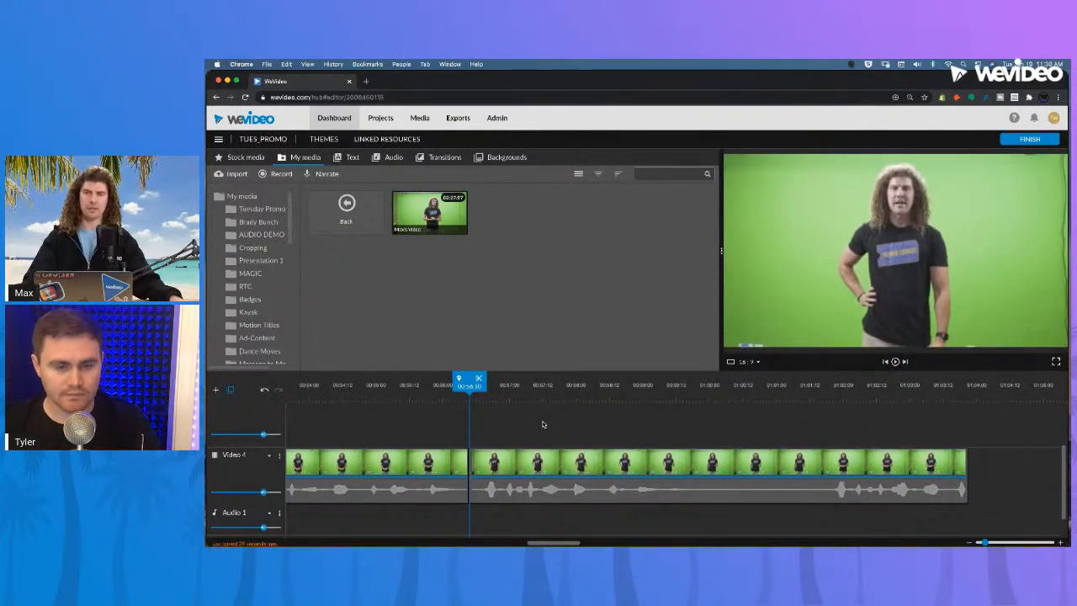
{"action": "left_click_drag", "start_coordinate": [632, 393], "coordinate": [685, 395]}
{"action": "left_click_drag", "start_coordinate": [769, 442], "coordinate": [752, 505]}
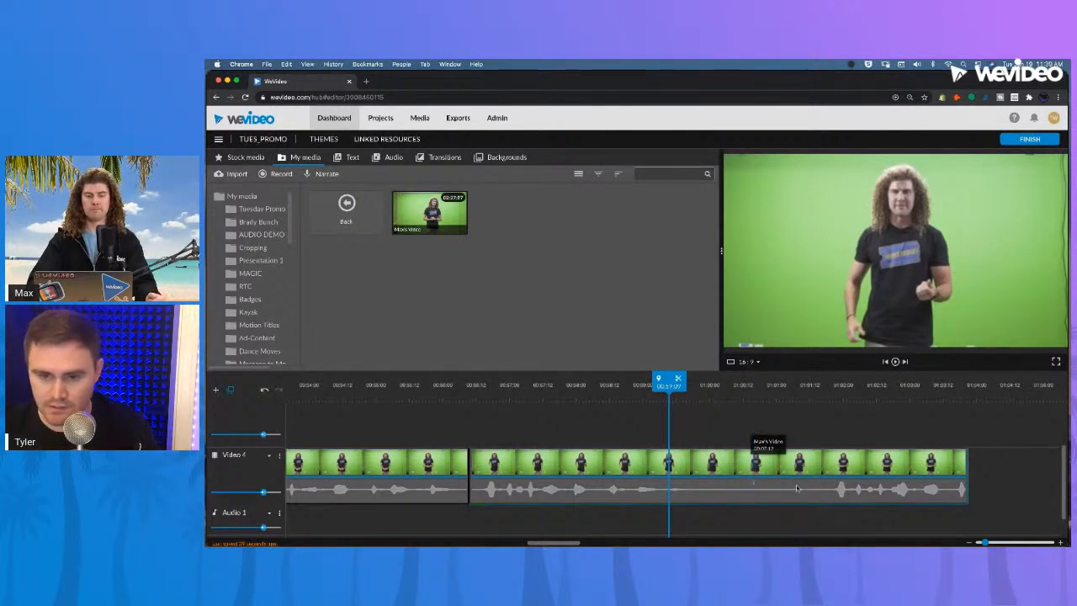
{"action": "left_click_drag", "start_coordinate": [865, 417], "coordinate": [771, 503]}
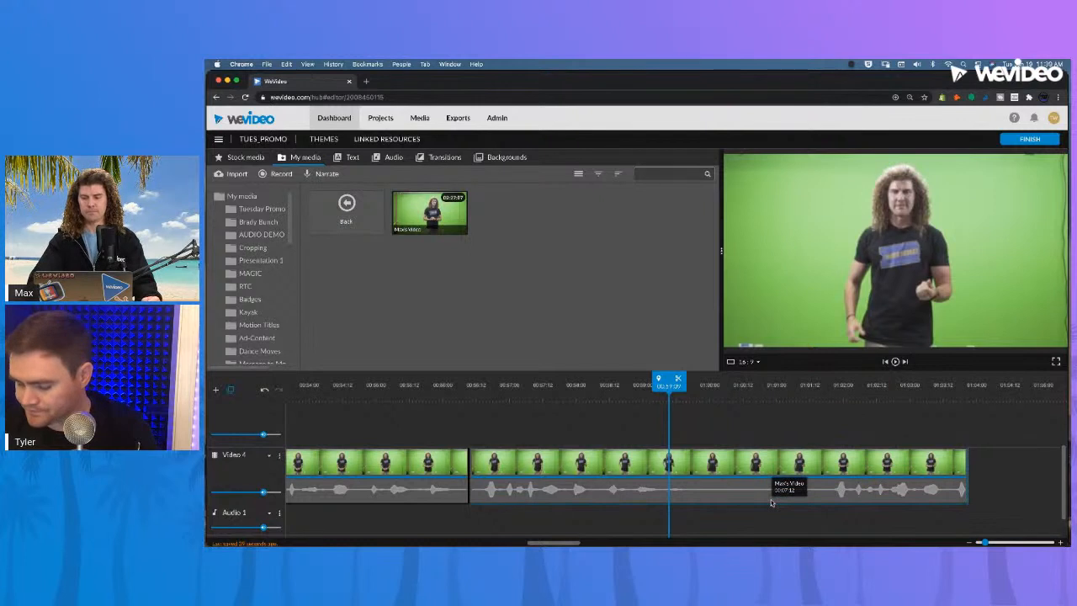
{"action": "left_click", "coordinate": [746, 462]}
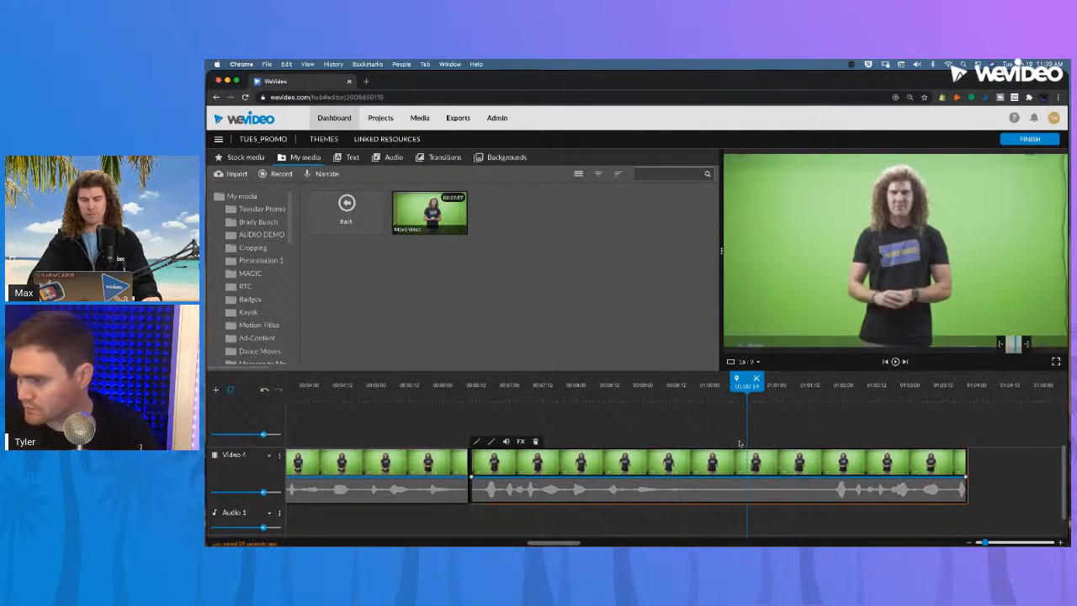
{"action": "left_click", "coordinate": [681, 393]}
{"action": "left_click", "coordinate": [685, 459]}
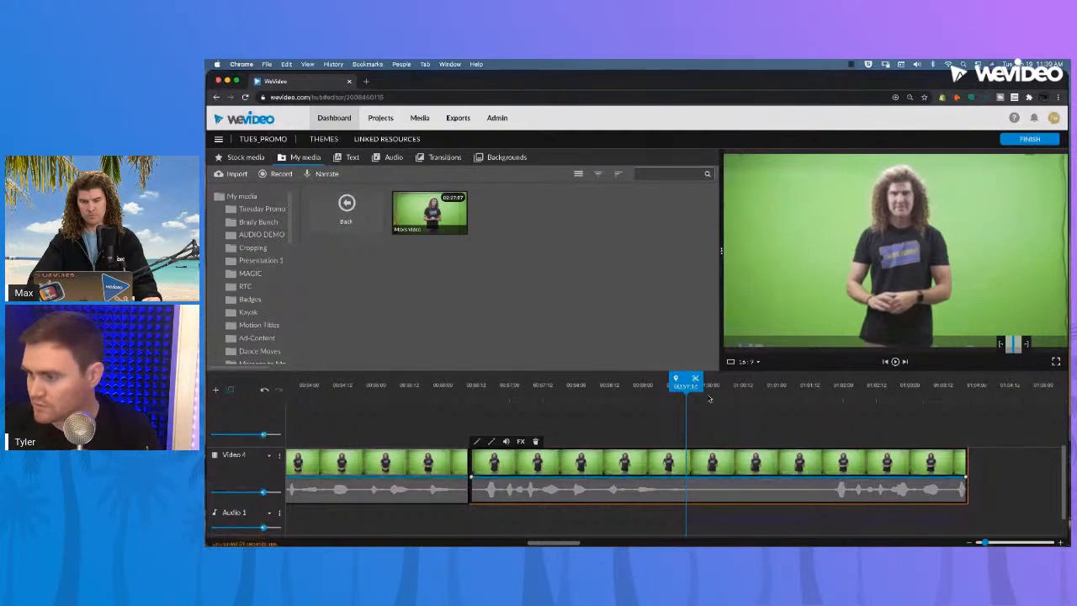
{"action": "scroll", "coordinate": [709, 399], "scroll_direction": "down", "scroll_amount": 1}
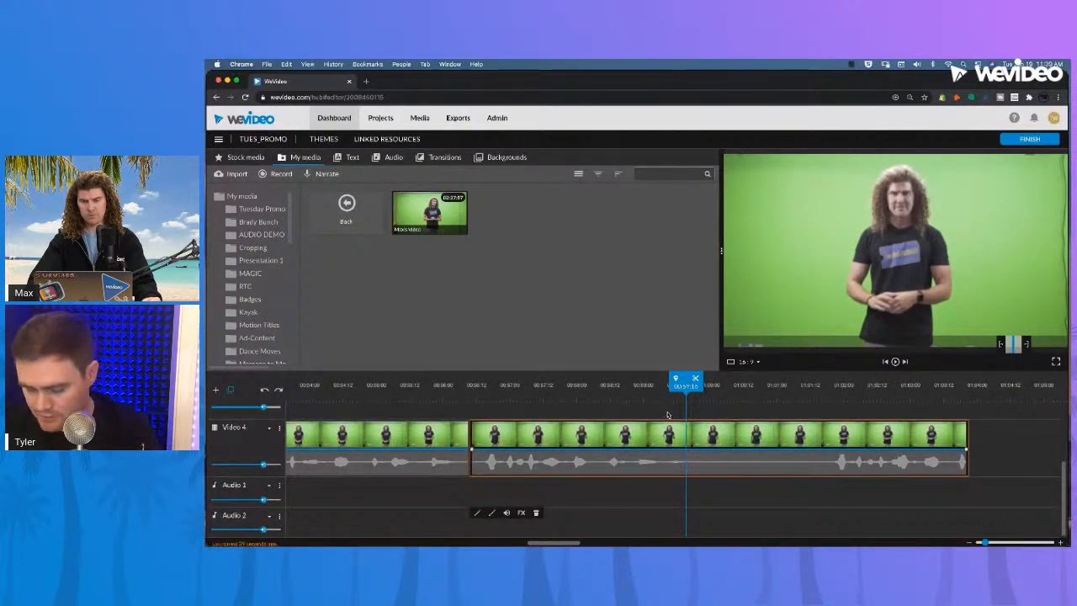
{"action": "key", "text": "a"}
{"action": "key", "text": "super+z"}
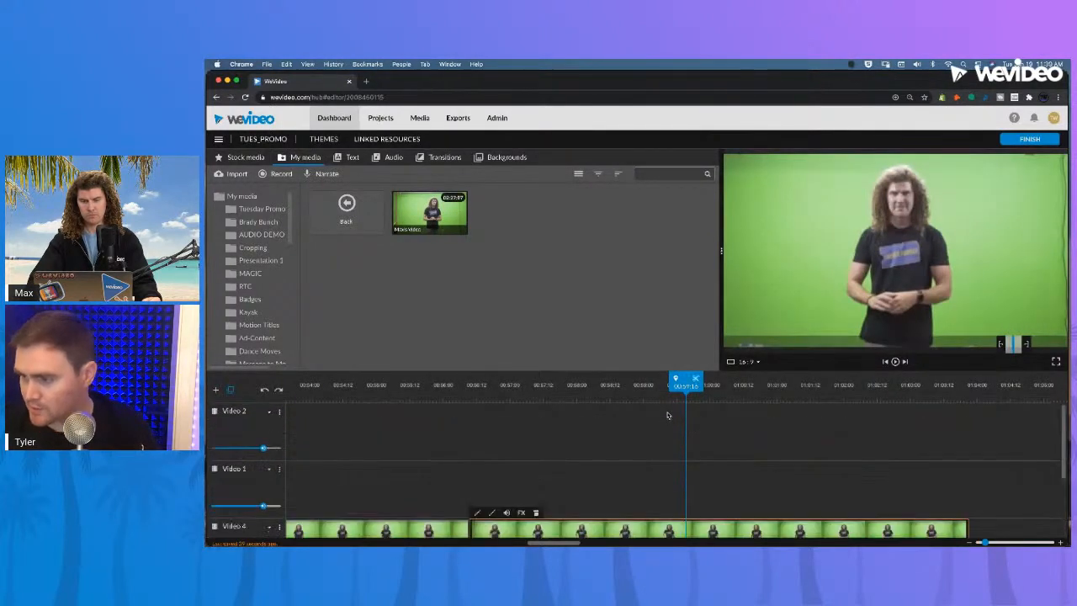
{"action": "scroll", "coordinate": [667, 415], "scroll_direction": "down", "scroll_amount": 4}
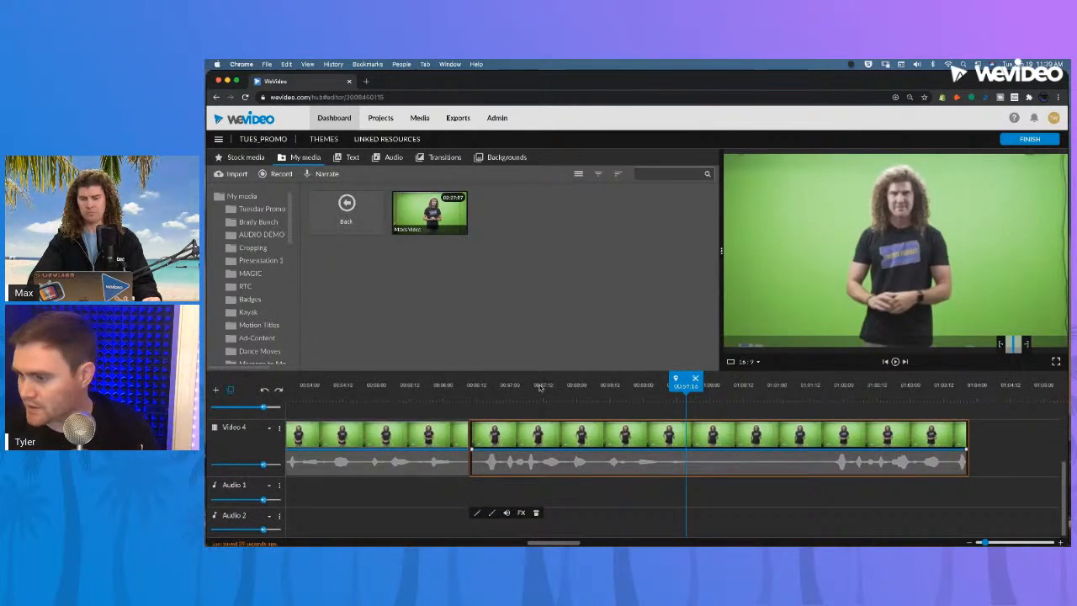
Step: Play across the new cut at 00:56:10, set the scale of the clip after it to 1.08, and save the changes
{"action": "left_click", "coordinate": [436, 392]}
{"action": "key", "text": "space"}
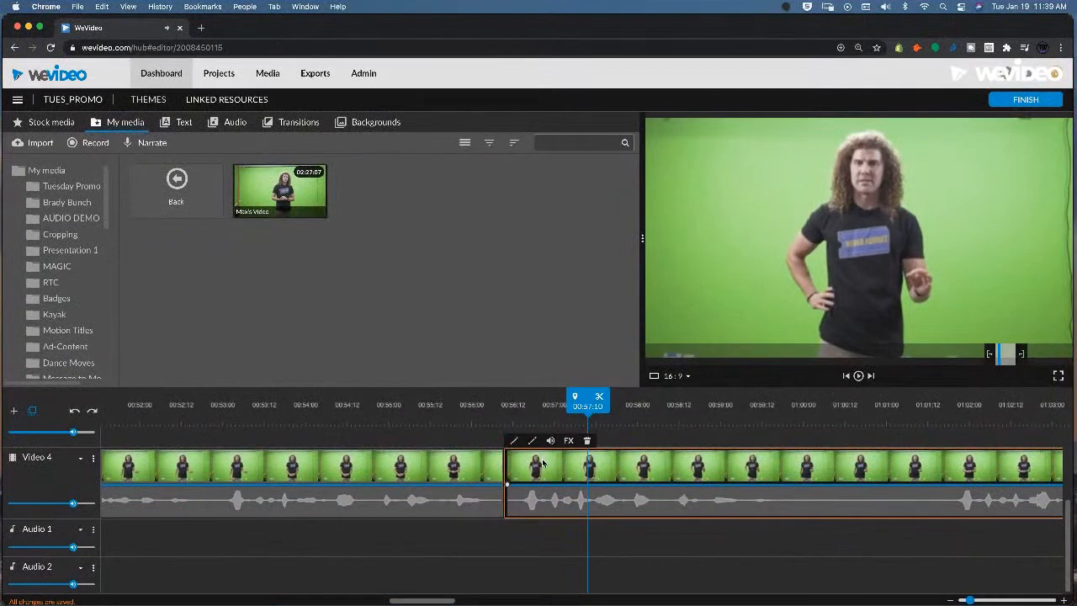
{"action": "double_click", "coordinate": [544, 461]}
{"action": "mouse_move", "coordinate": [337, 289]}
{"action": "left_mouse_down"}
{"action": "mouse_move", "coordinate": [327, 292]}
{"action": "mouse_move", "coordinate": [333, 284]}
{"action": "left_mouse_up"}
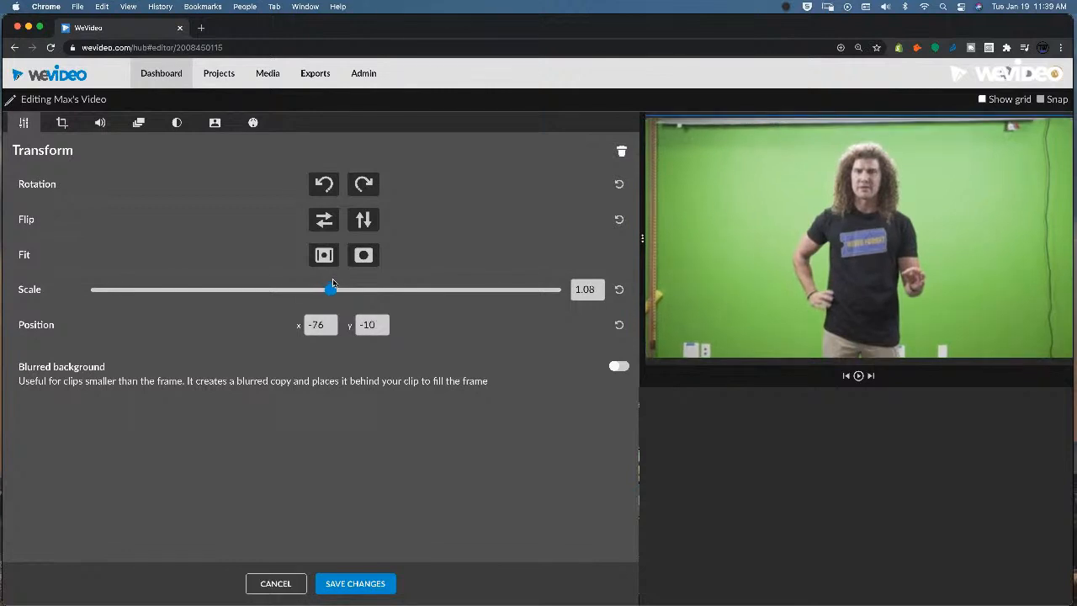
{"action": "left_click", "coordinate": [339, 579]}
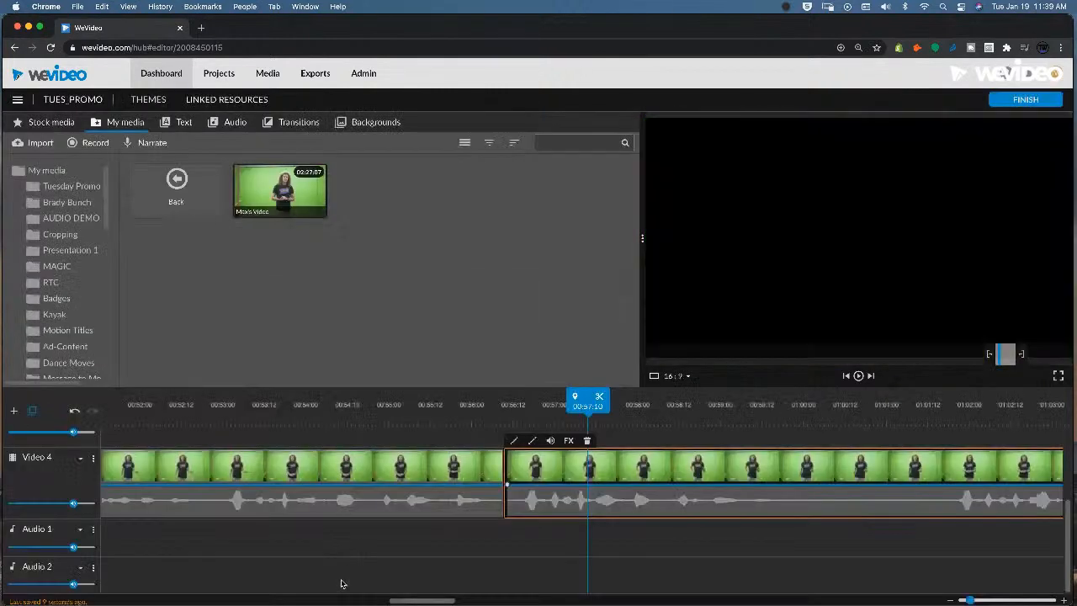
Step: Play back the cut between the second and third green-screen clips and compare the framing of all three clips along the timeline
{"action": "left_click", "coordinate": [447, 410]}
{"action": "key", "text": "space"}
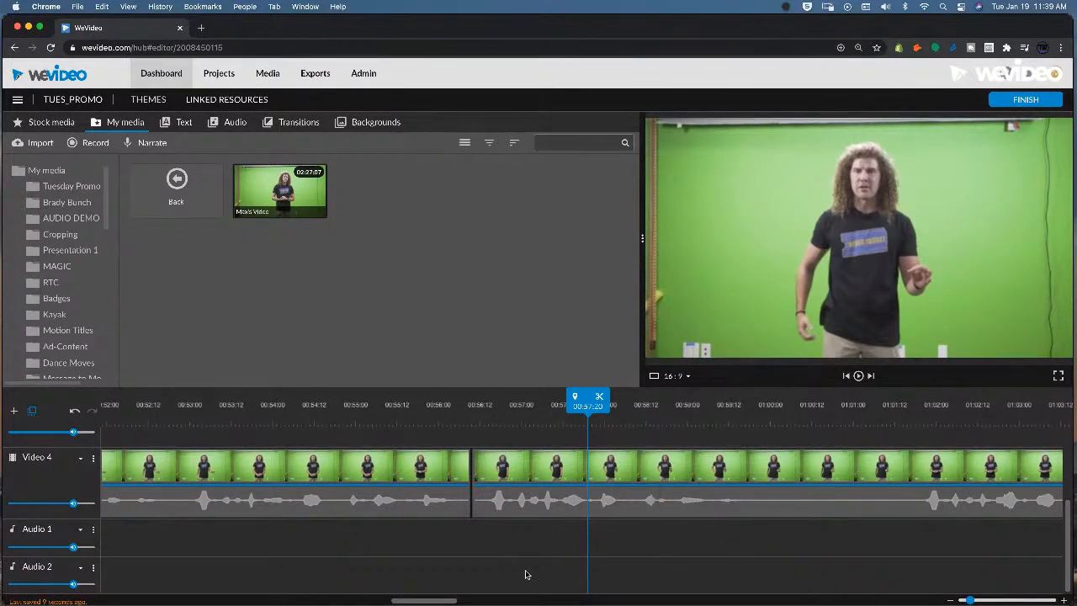
{"action": "left_click_drag", "start_coordinate": [446, 598], "coordinate": [457, 597]}
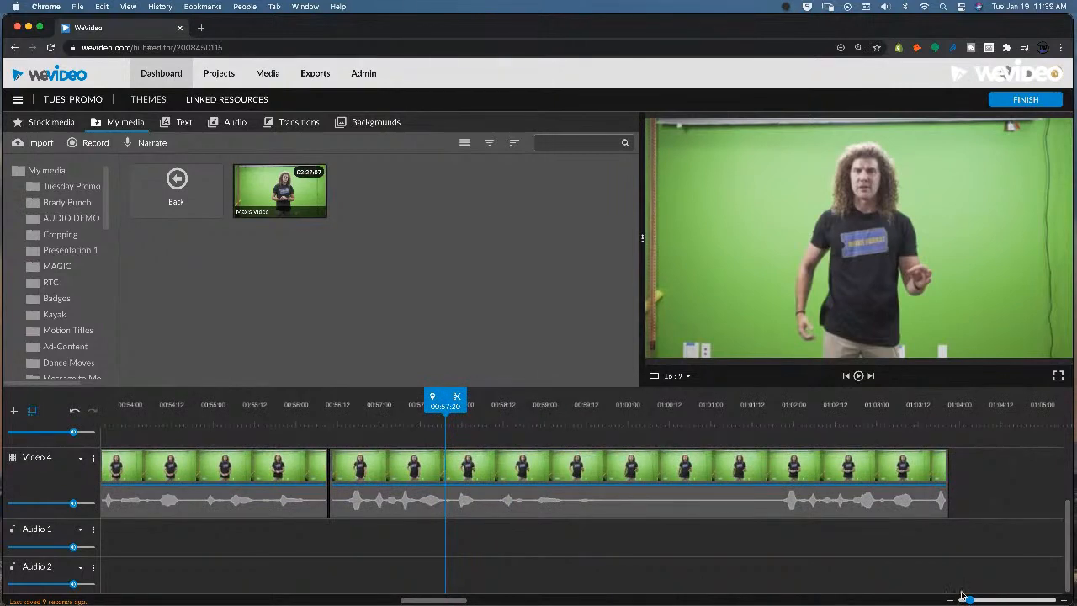
{"action": "left_click_drag", "start_coordinate": [967, 599], "coordinate": [956, 599]}
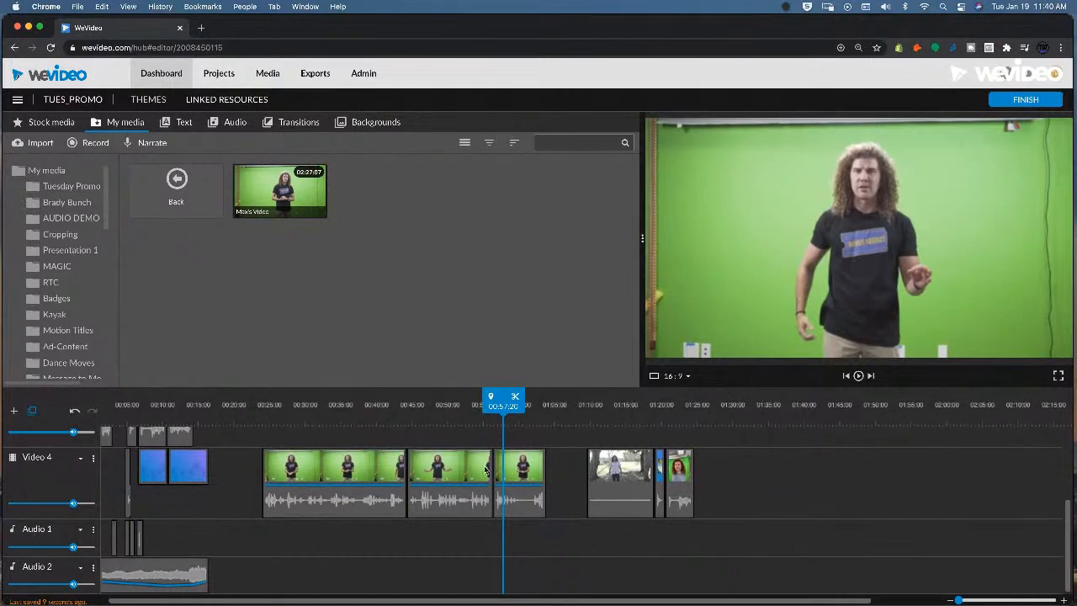
{"action": "left_click", "coordinate": [395, 404]}
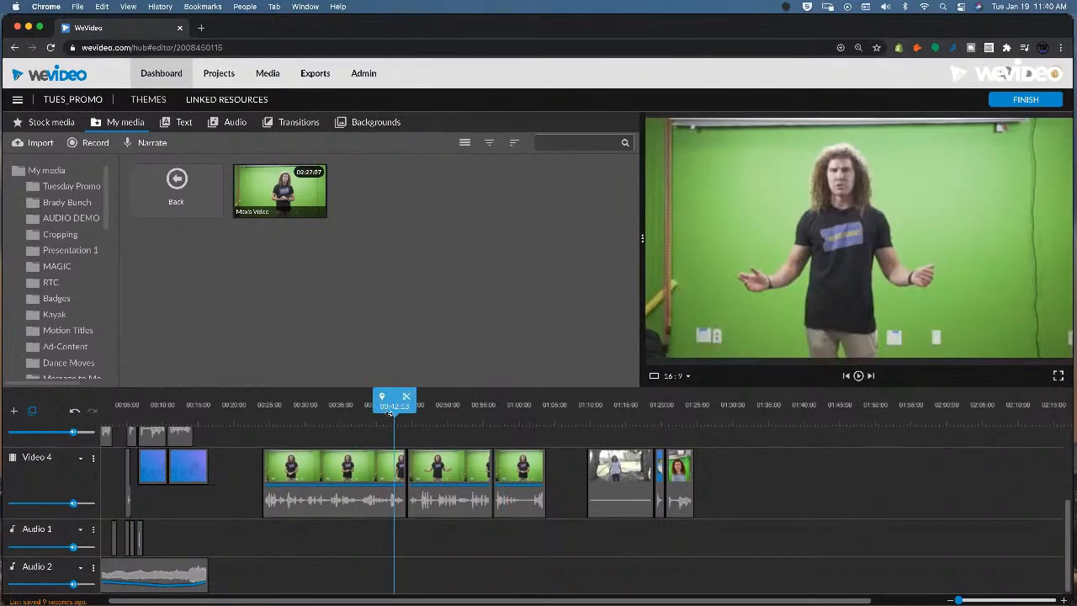
{"action": "left_click", "coordinate": [475, 406]}
{"action": "left_click", "coordinate": [503, 420]}
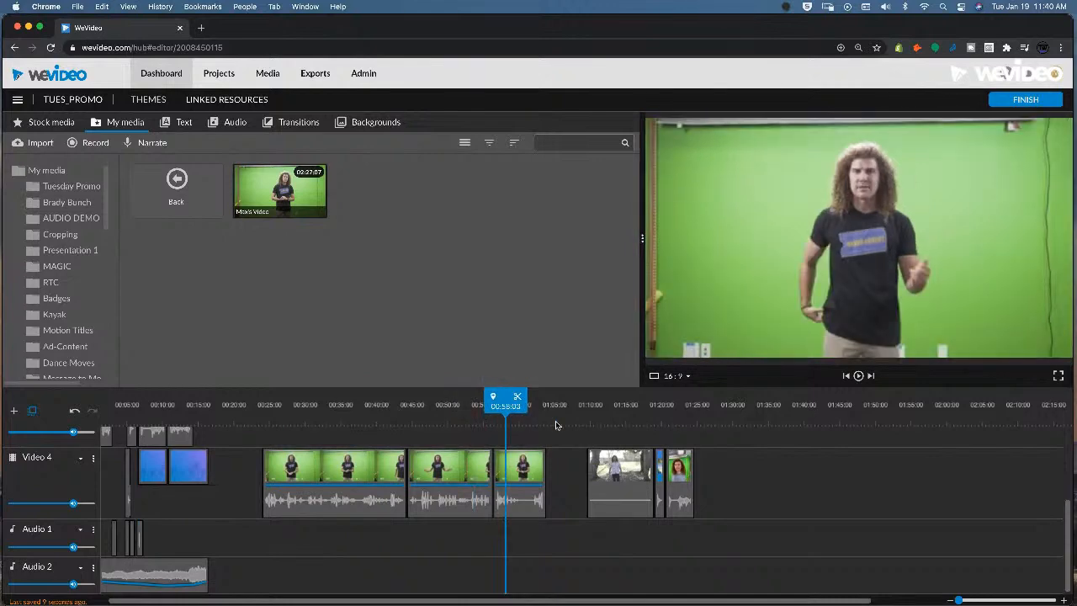
Step: Move the third green-screen clip up to the Video 1 track and slide the outdoor clip on Video 4 back to start at 01:03:09
{"action": "left_click", "coordinate": [588, 421]}
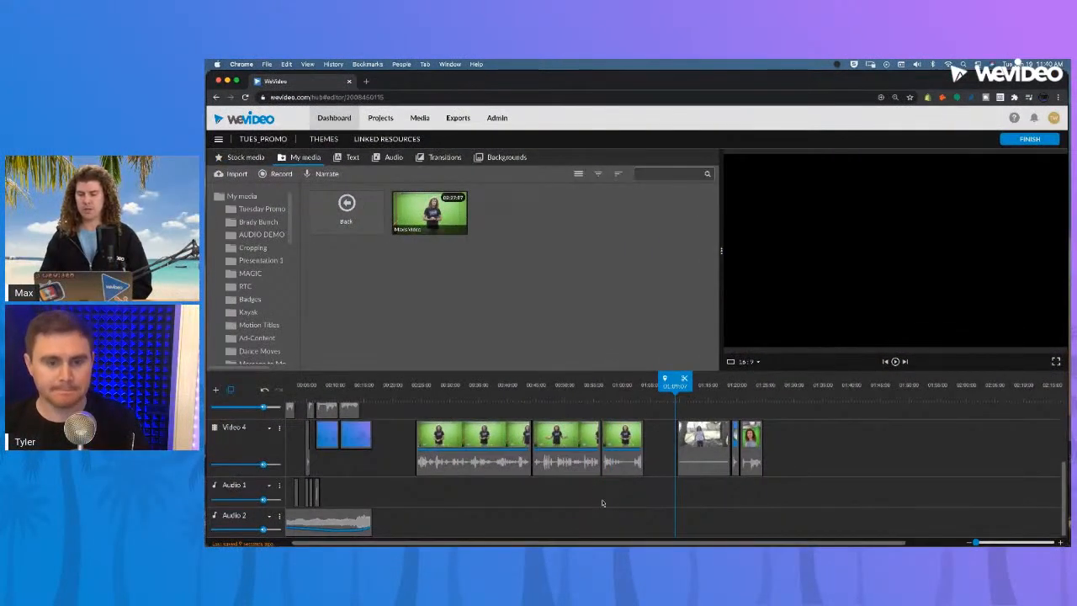
{"action": "scroll", "coordinate": [595, 515], "scroll_direction": "up", "scroll_amount": 2}
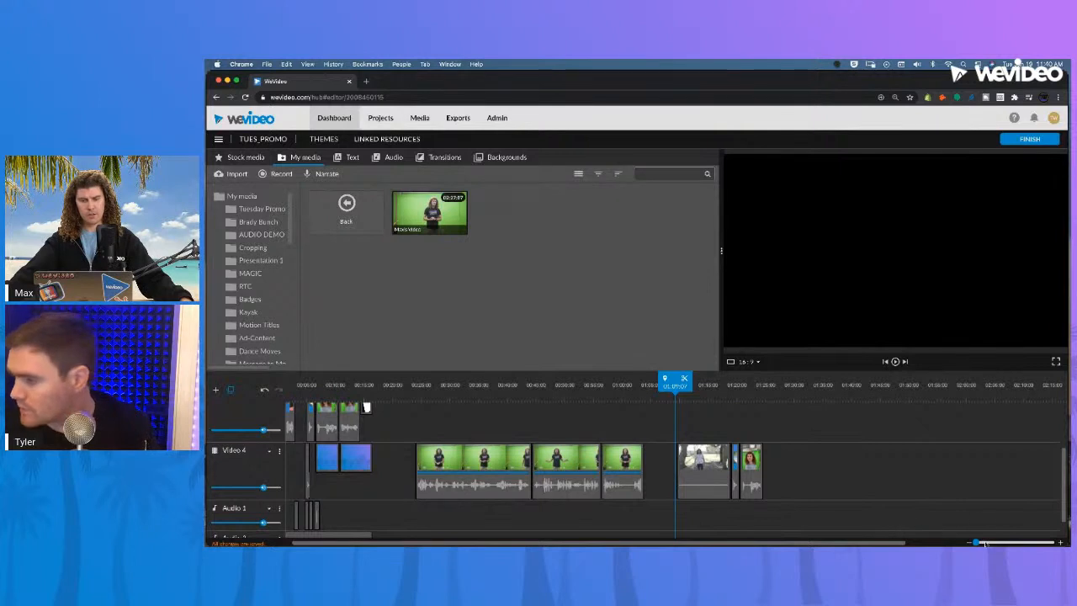
{"action": "left_click_drag", "start_coordinate": [976, 542], "coordinate": [979, 542]}
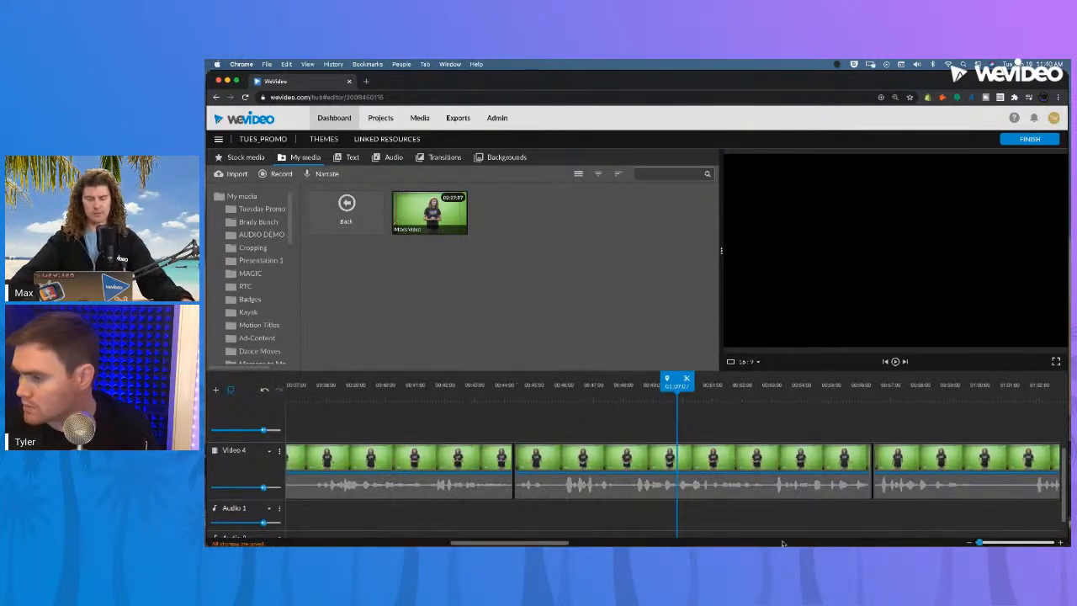
{"action": "left_click_drag", "start_coordinate": [510, 543], "coordinate": [578, 542]}
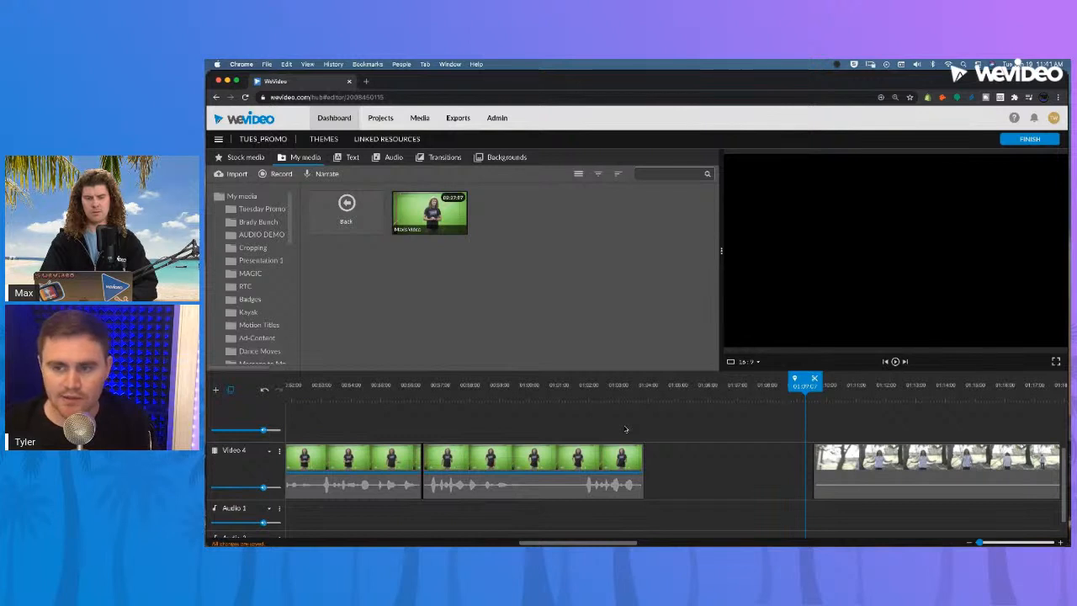
{"action": "left_click_drag", "start_coordinate": [623, 458], "coordinate": [588, 438]}
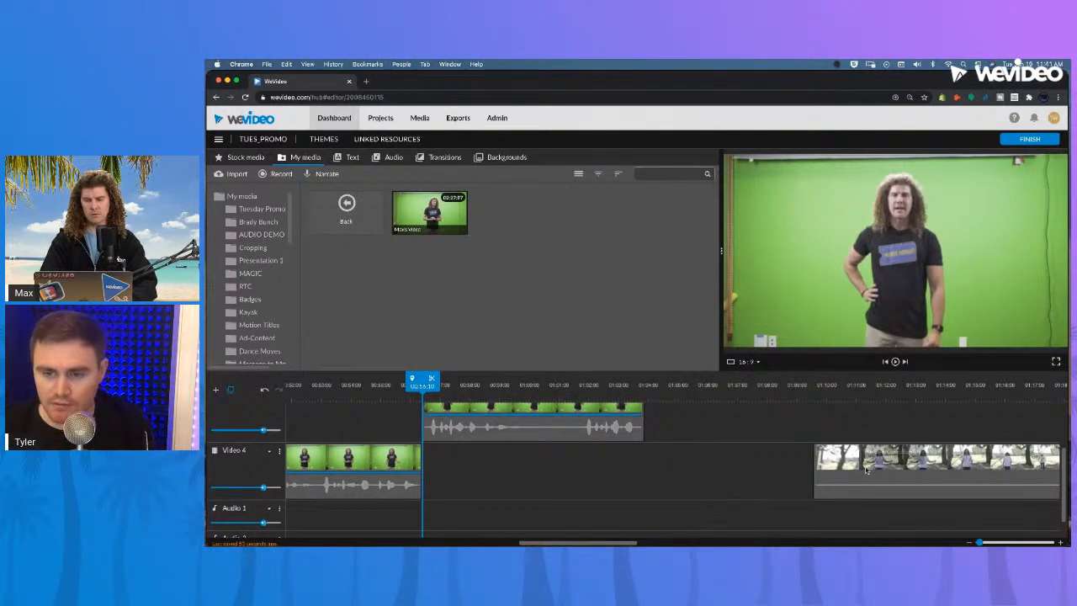
{"action": "left_click_drag", "start_coordinate": [920, 465], "coordinate": [737, 468]}
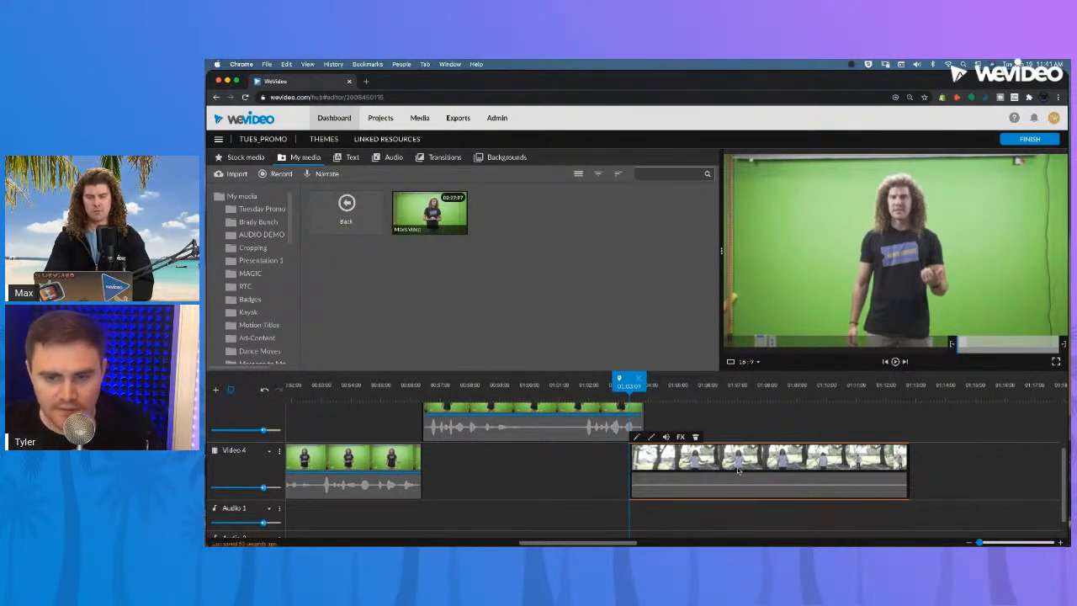
{"action": "scroll", "coordinate": [739, 429], "scroll_direction": "up", "scroll_amount": 2}
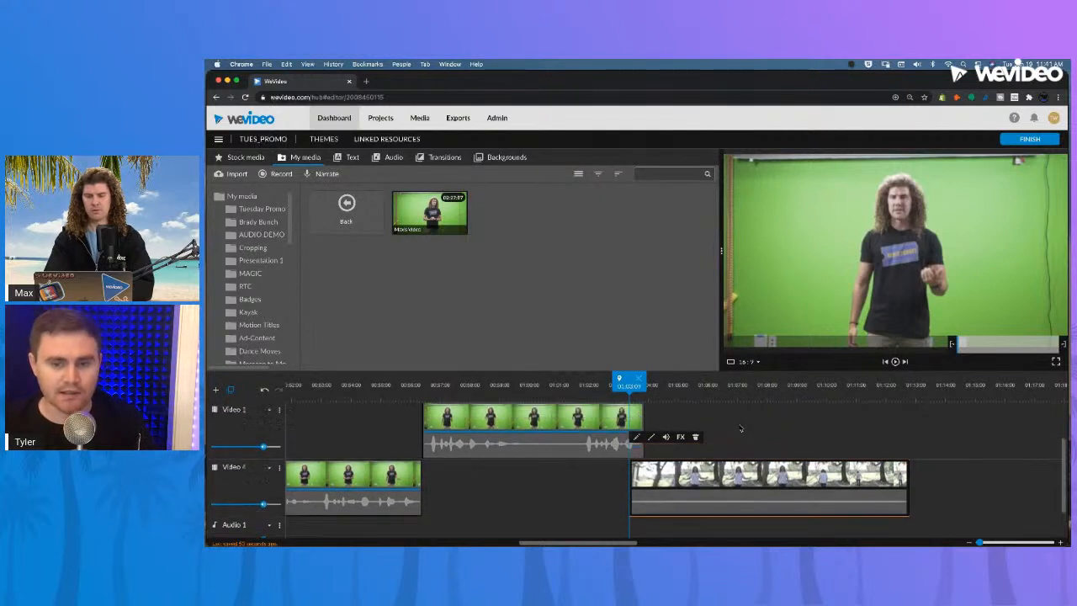
{"action": "scroll", "coordinate": [748, 431], "scroll_direction": "down", "scroll_amount": 2}
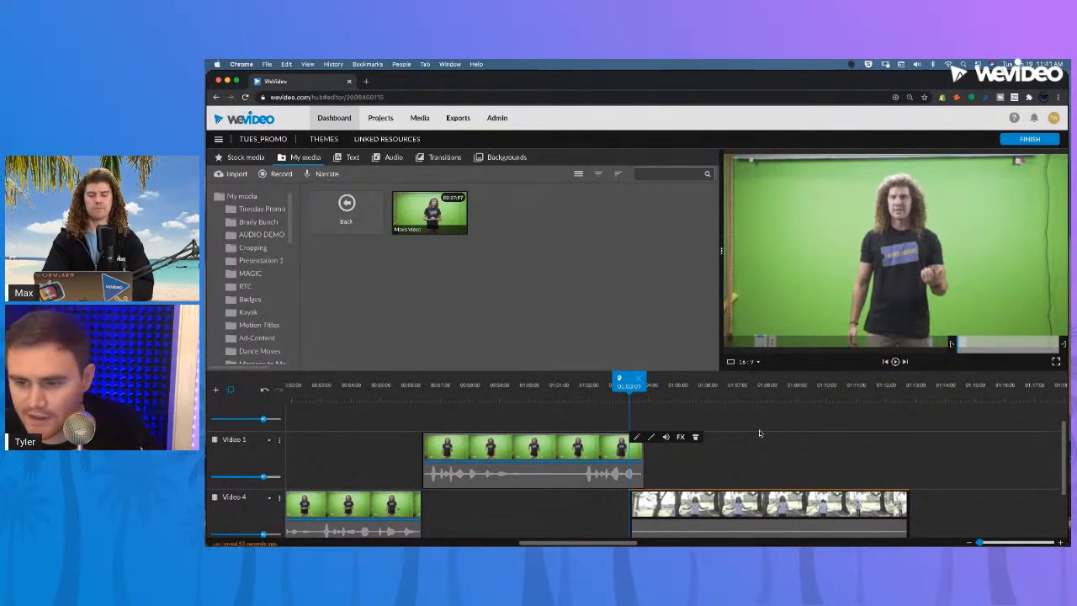
Step: Split the Video 1 green-screen clip at 01:03:09 and inspect the short segment after the cut
{"action": "left_click", "coordinate": [692, 475]}
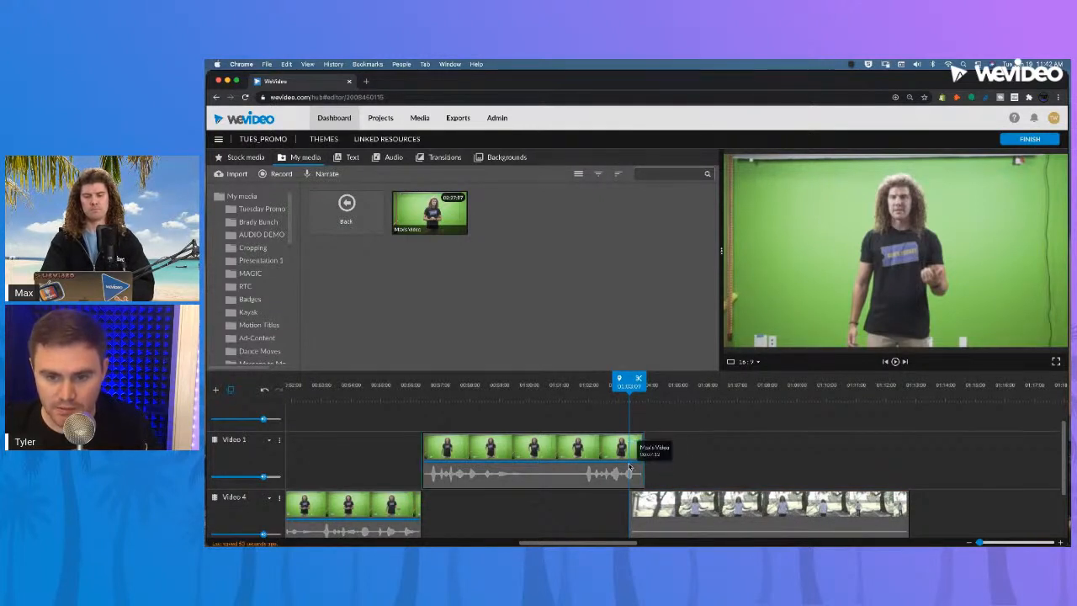
{"action": "left_click", "coordinate": [640, 381]}
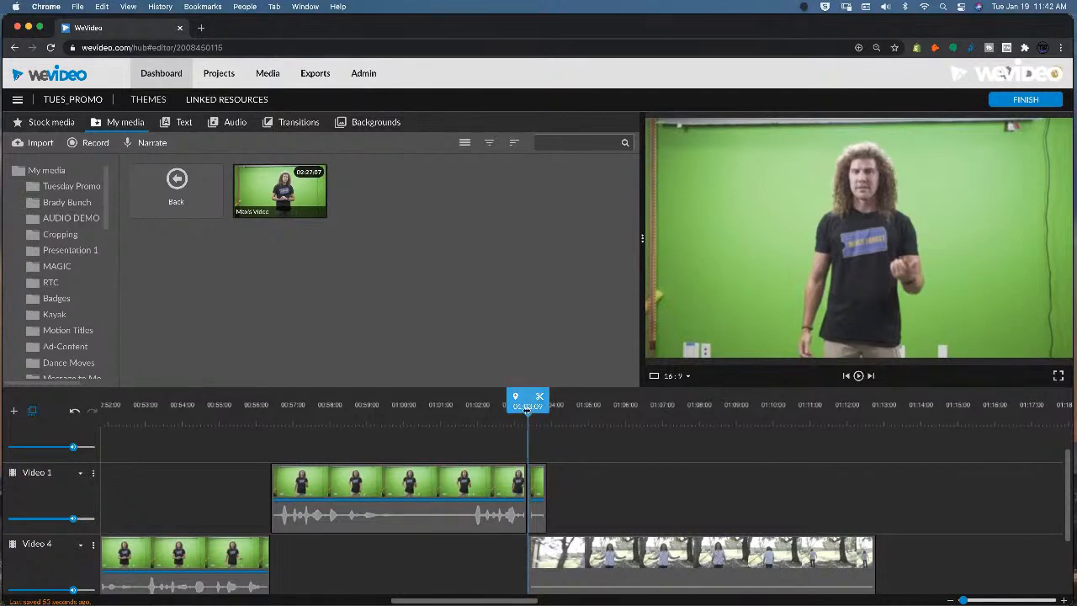
{"action": "left_click", "coordinate": [347, 411]}
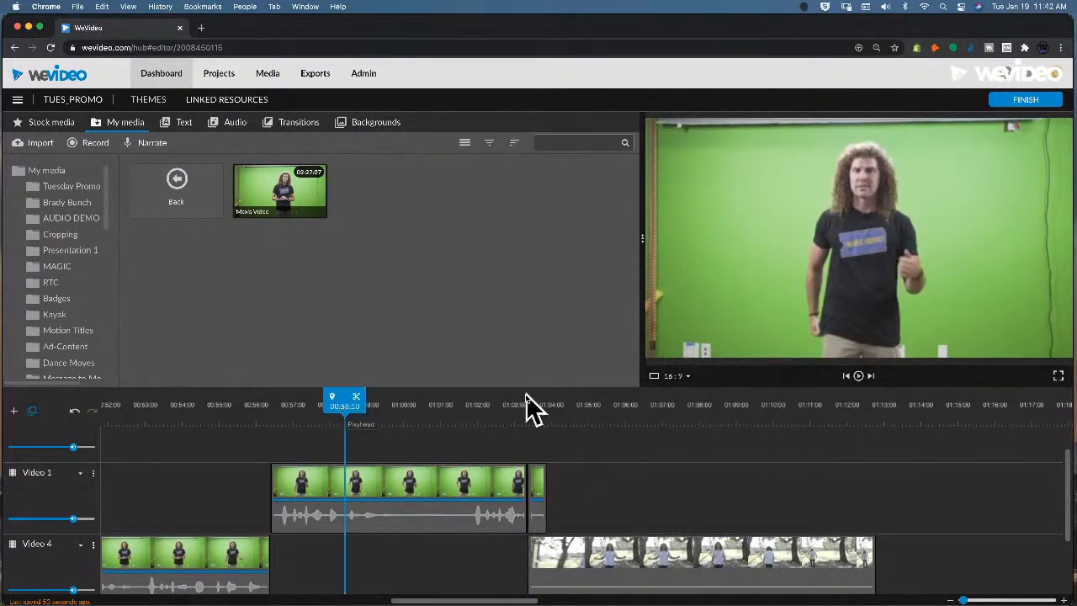
{"action": "mouse_move", "coordinate": [528, 405]}
{"action": "left_mouse_down"}
{"action": "mouse_move", "coordinate": [584, 404]}
{"action": "mouse_move", "coordinate": [533, 397]}
{"action": "left_mouse_up"}
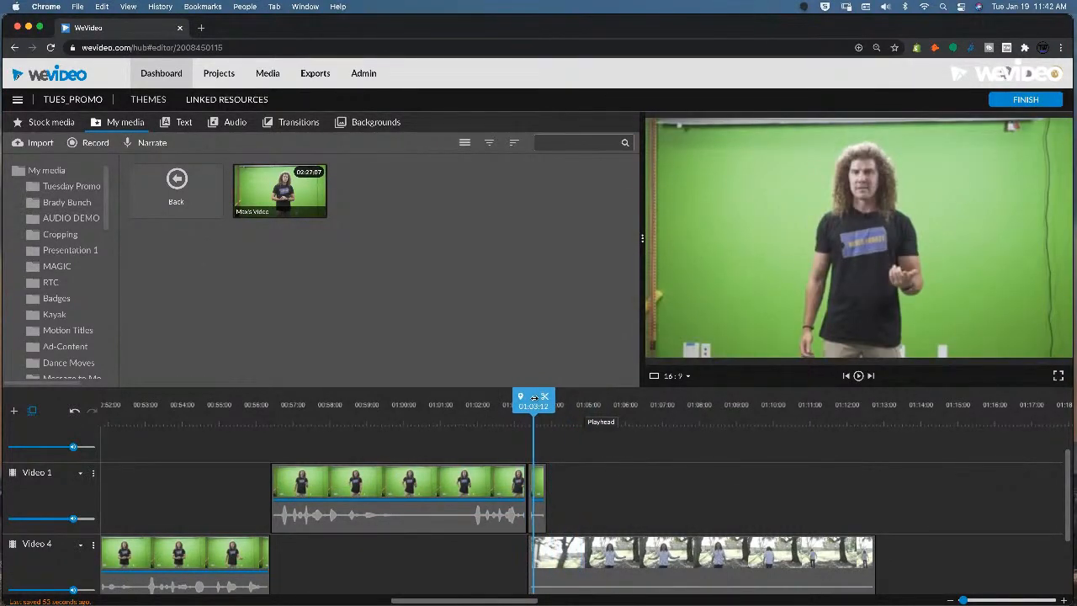
{"action": "double_click", "coordinate": [540, 477]}
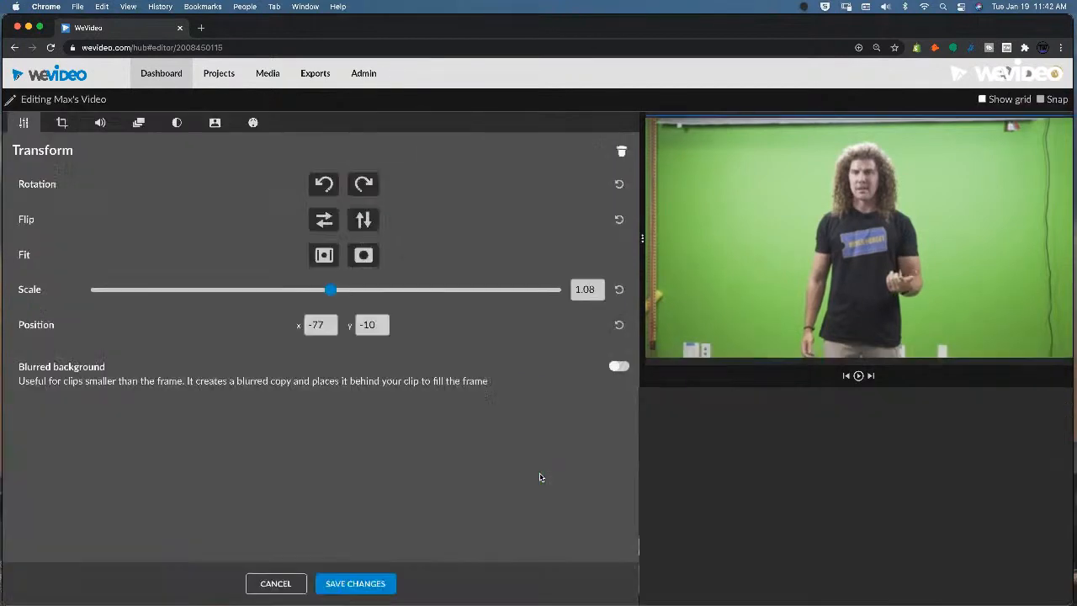
{"action": "left_click", "coordinate": [275, 582]}
Step: Add a Cross blur transition at the end of the Video 1 green-screen clip and slide the outdoor clip back to start at 01:02:20
{"action": "left_click", "coordinate": [286, 122]}
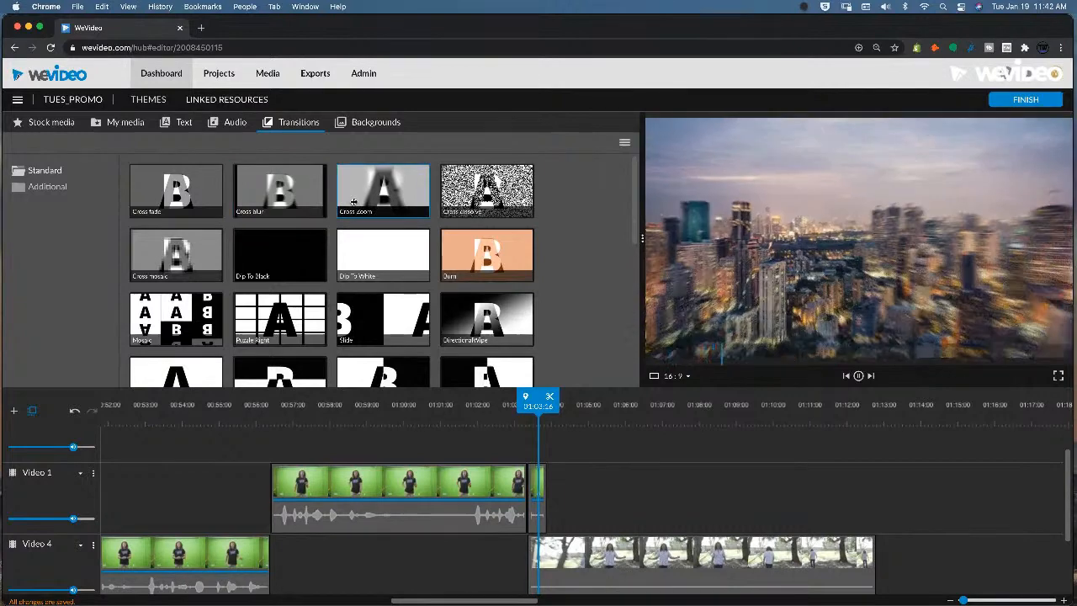
{"action": "left_click_drag", "start_coordinate": [289, 192], "coordinate": [546, 493]}
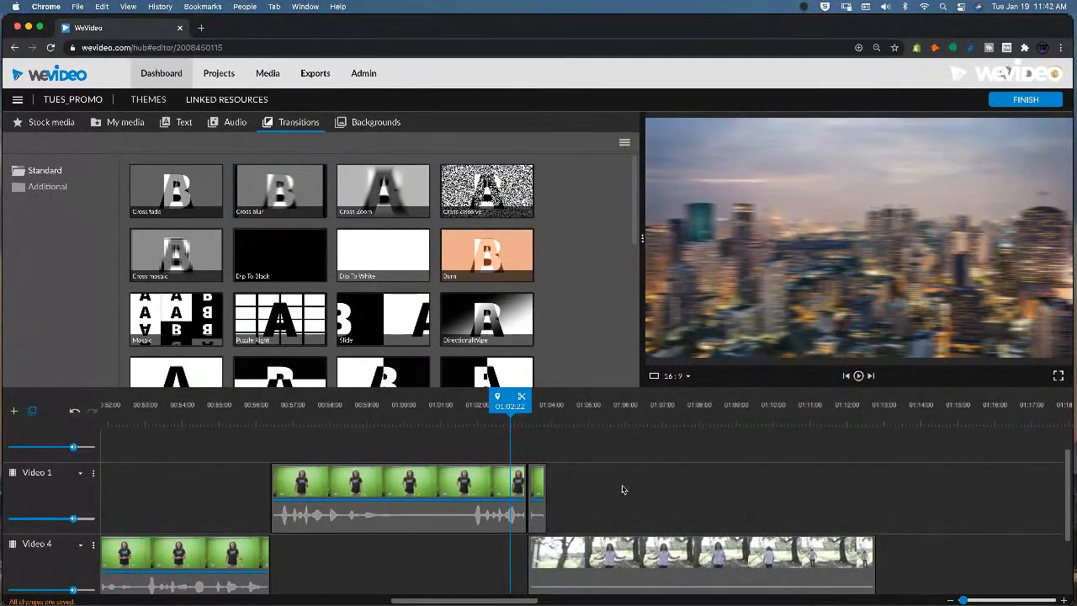
{"action": "left_click_drag", "start_coordinate": [612, 486], "coordinate": [541, 497]}
{"action": "key", "text": "Delete"}
{"action": "left_click_drag", "start_coordinate": [282, 189], "coordinate": [551, 484]}
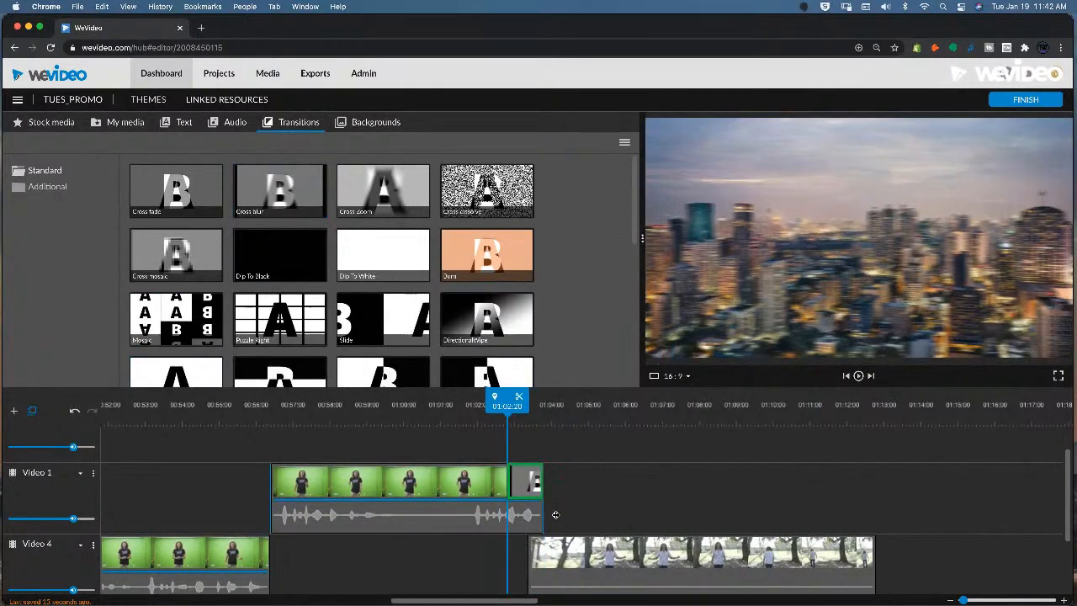
{"action": "left_click_drag", "start_coordinate": [636, 556], "coordinate": [616, 556]}
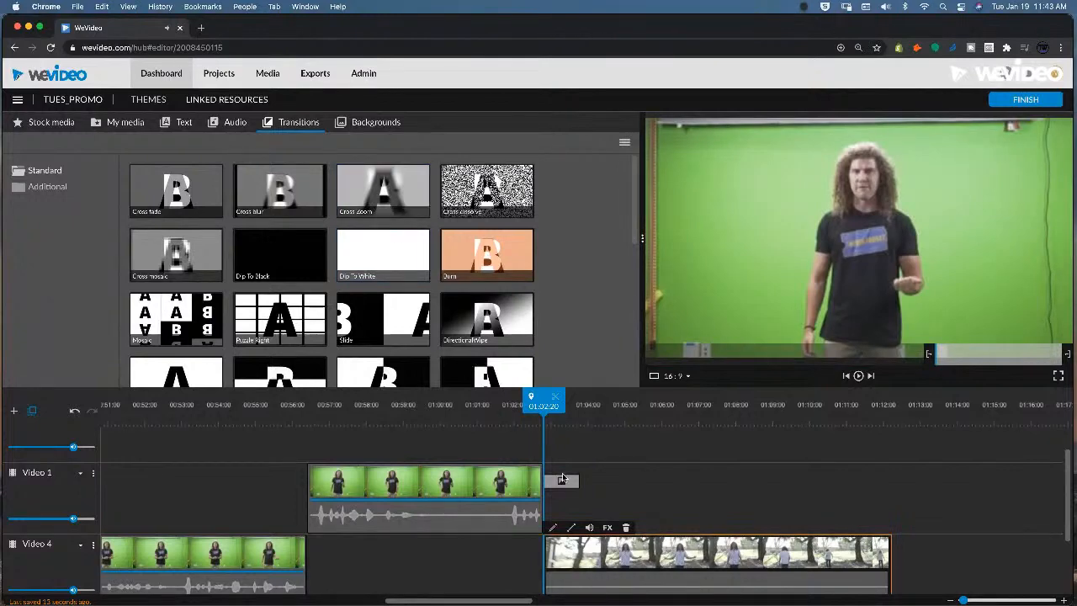
Step: Remove the transition from the end of the Video 1 green-screen clip and apply a new one there
{"action": "left_click", "coordinate": [562, 482]}
{"action": "left_click", "coordinate": [637, 378]}
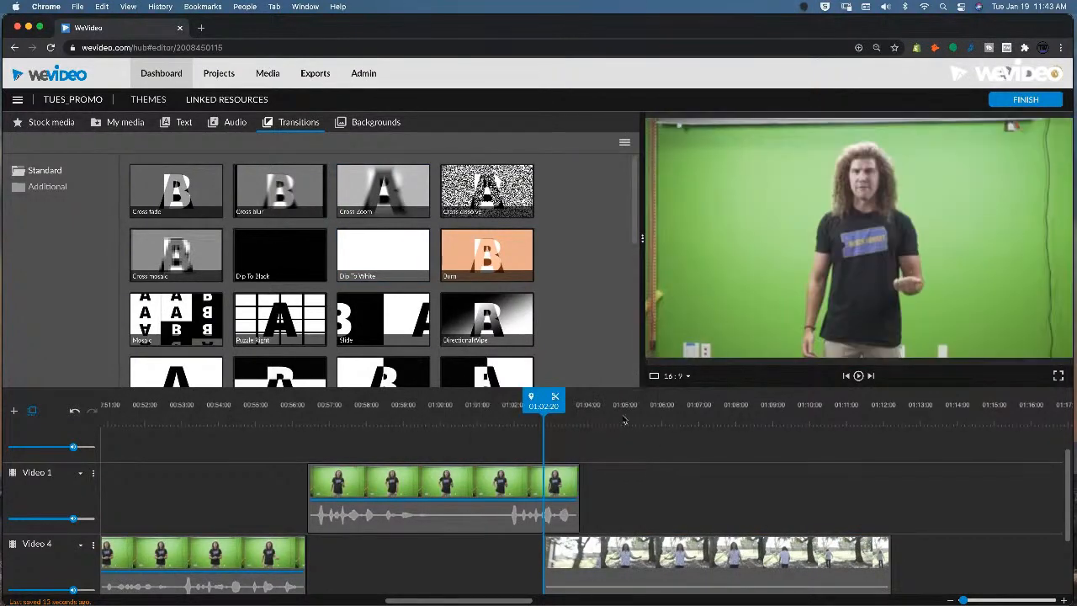
{"action": "left_click_drag", "start_coordinate": [392, 231], "coordinate": [562, 481]}
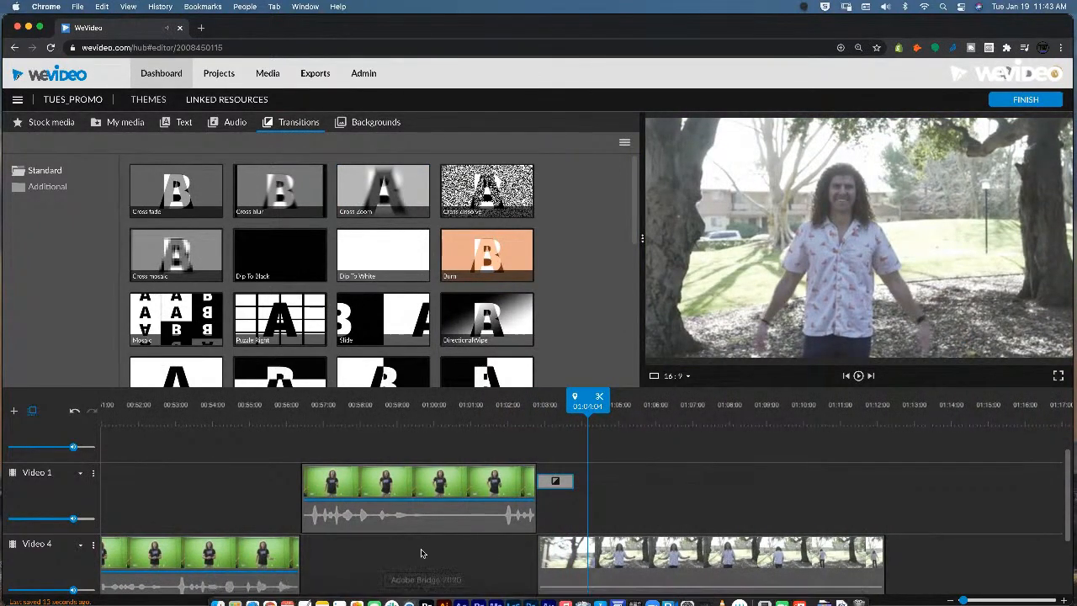
Step: Return to the project's opening section and play its transitions together with the matching sound effects on Audio 1
{"action": "left_click_drag", "start_coordinate": [421, 601], "coordinate": [199, 596]}
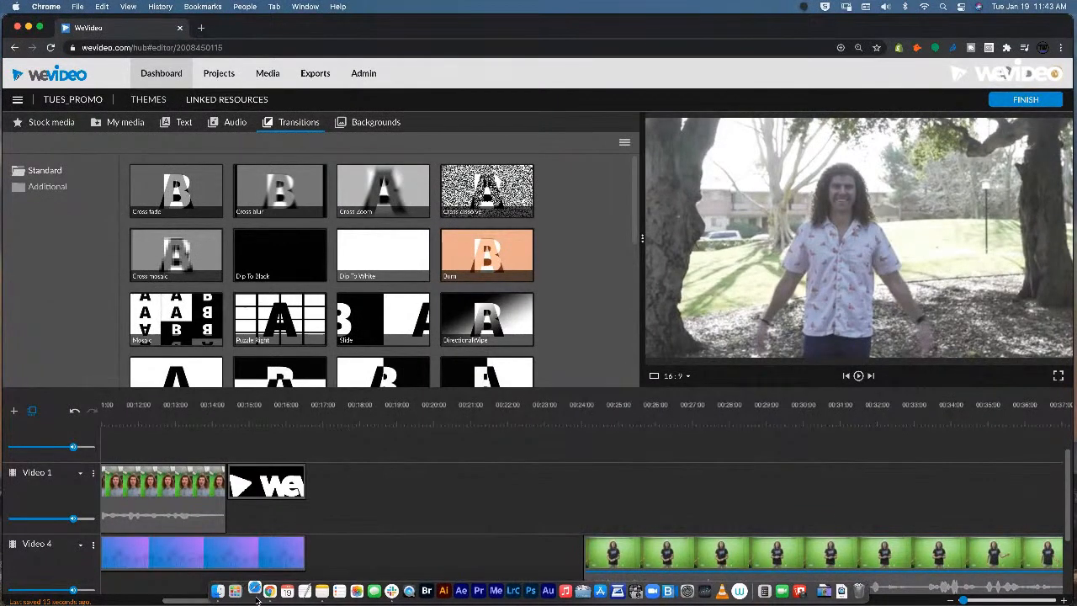
{"action": "scroll", "coordinate": [328, 517], "scroll_direction": "down", "scroll_amount": 3}
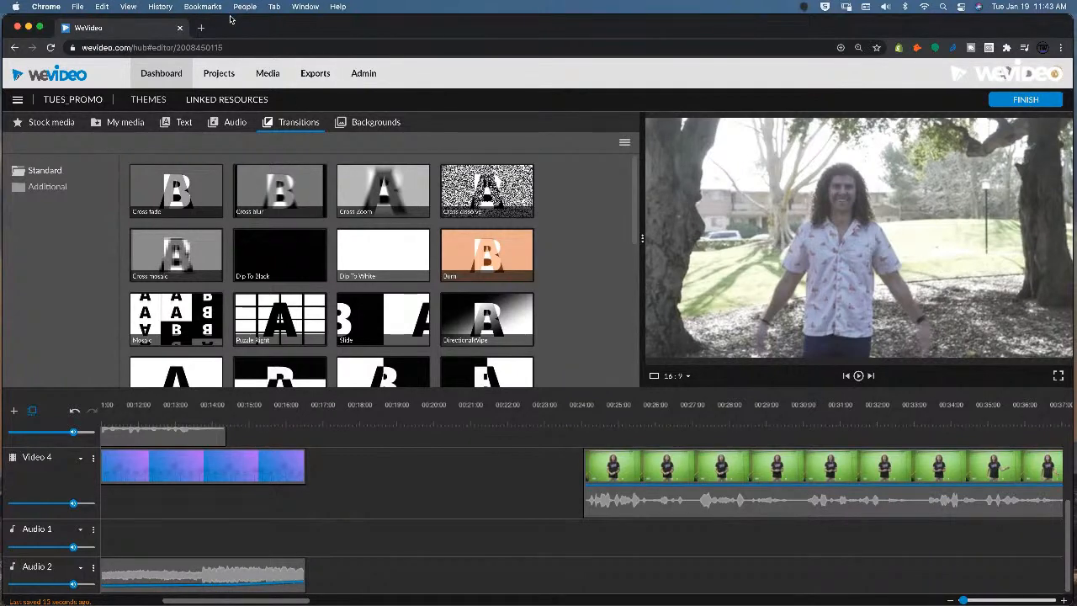
{"action": "left_click_drag", "start_coordinate": [233, 16], "coordinate": [234, 27]}
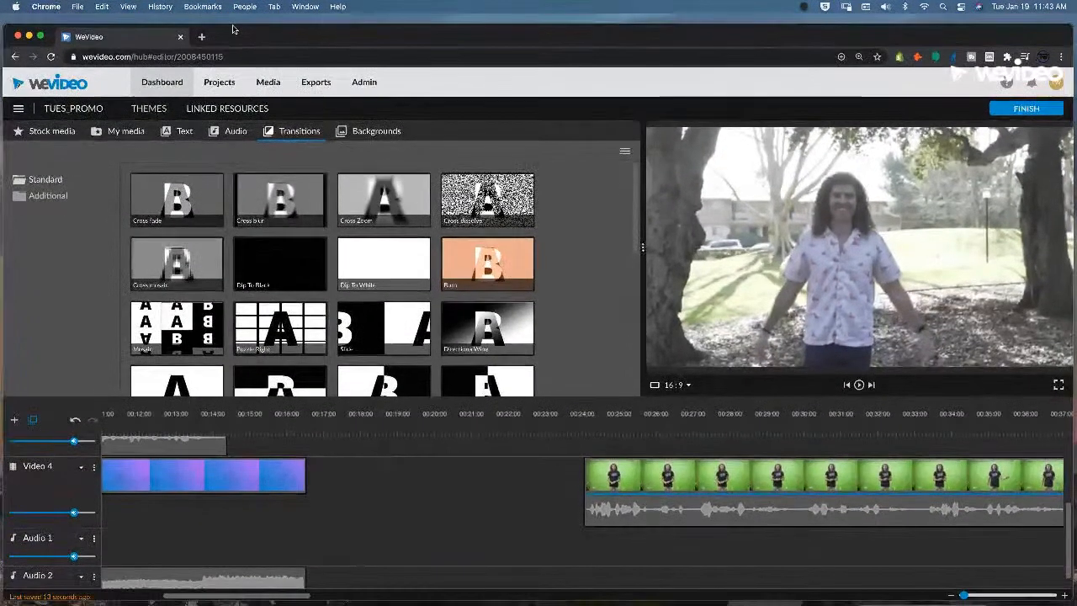
{"action": "left_click_drag", "start_coordinate": [233, 29], "coordinate": [236, 24]}
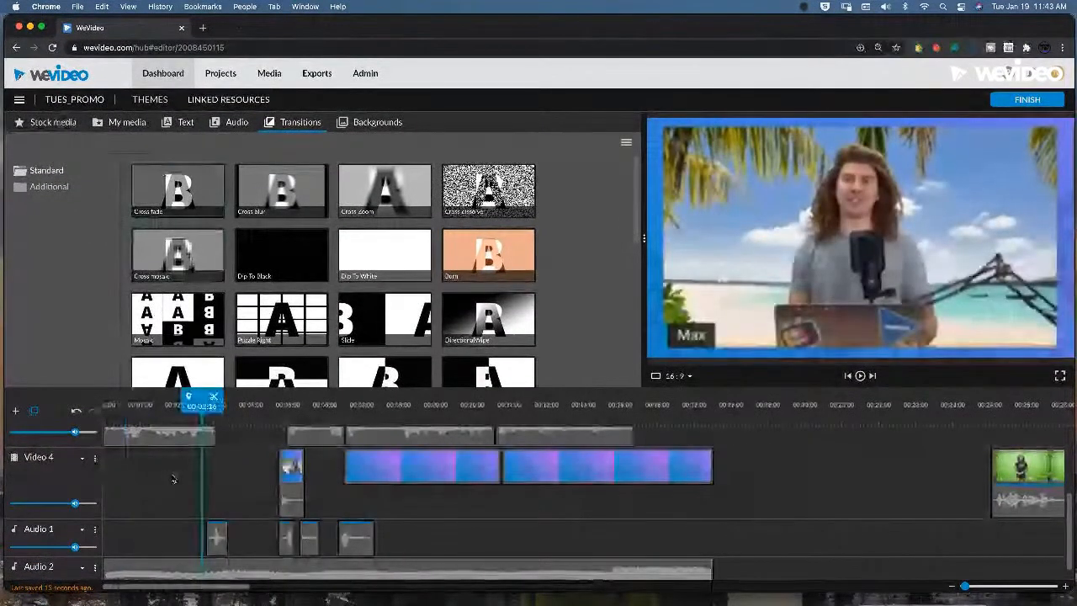
{"action": "key", "text": "space"}
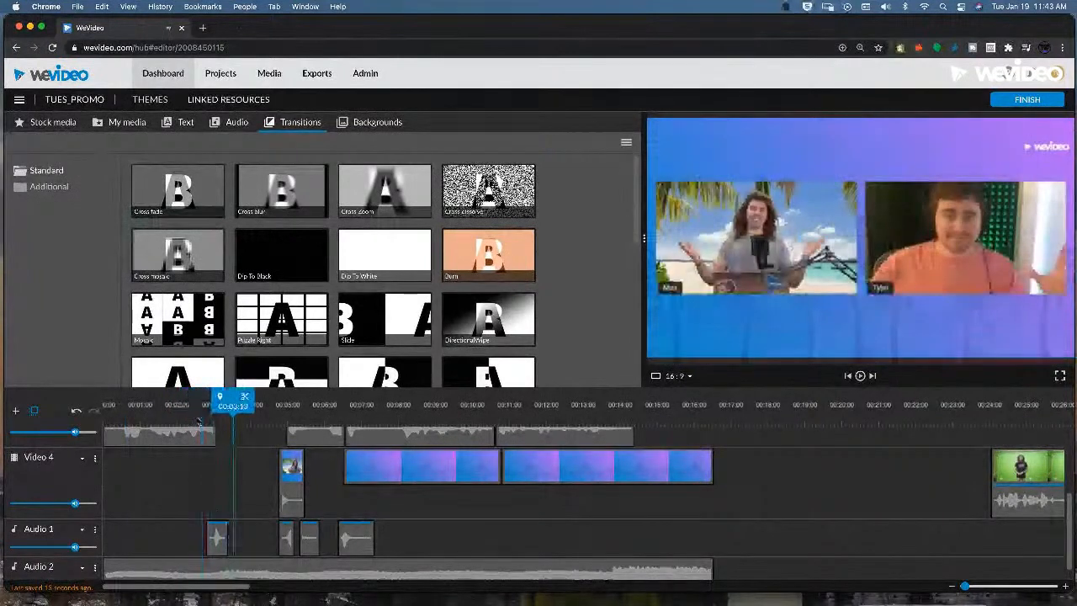
{"action": "left_click", "coordinate": [193, 406]}
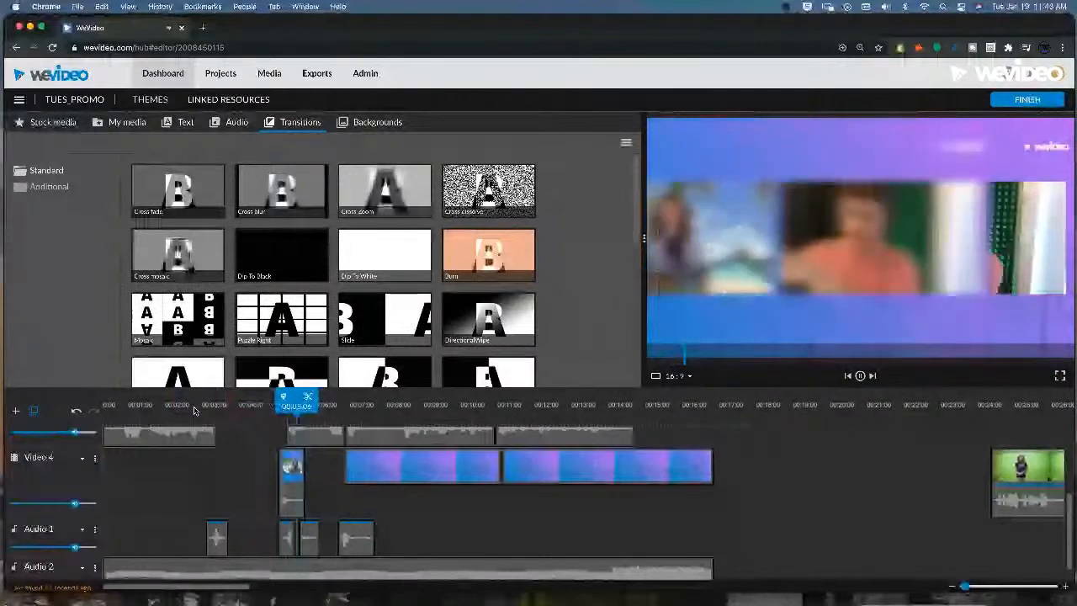
{"action": "key", "text": "space"}
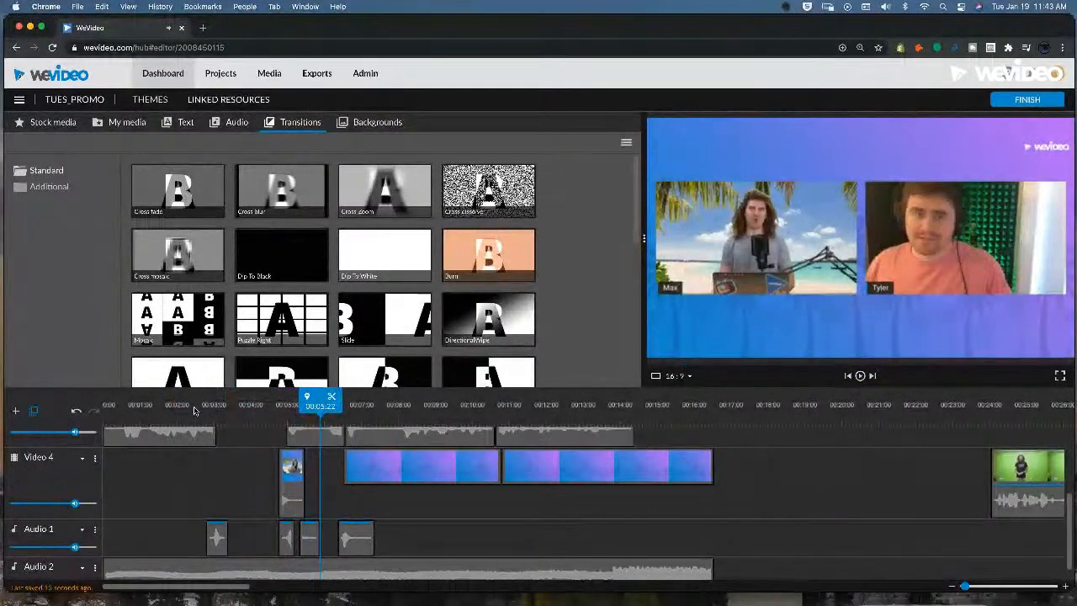
{"action": "left_click_drag", "start_coordinate": [416, 413], "coordinate": [339, 410]}
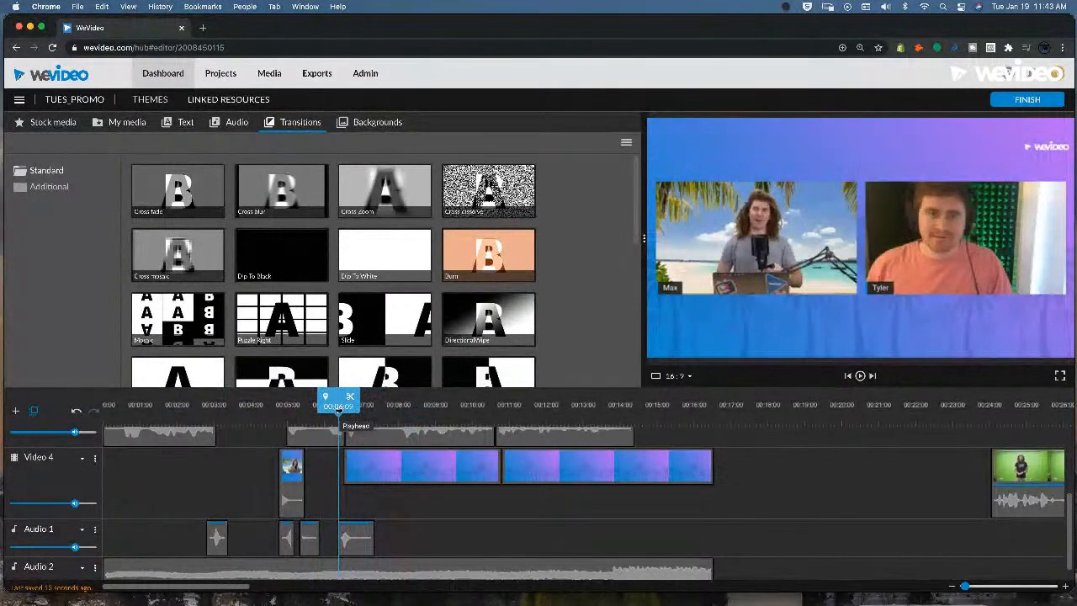
{"action": "key", "text": "space"}
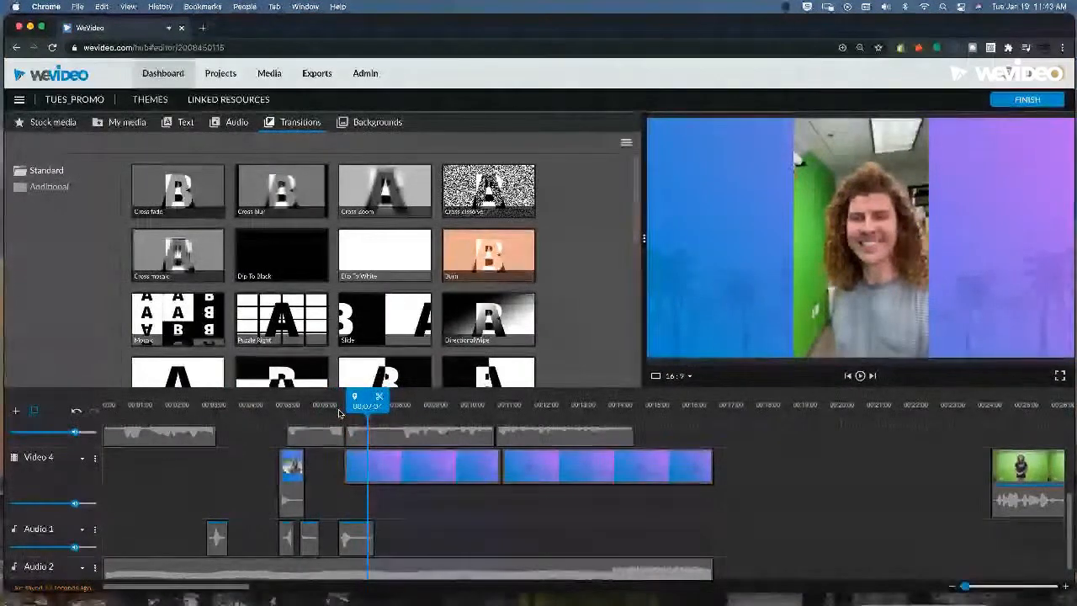
Step: Return to the cut into the outdoor clip, search the stock media for "whoosh", and filter the results to Audio
{"action": "left_click_drag", "start_coordinate": [261, 587], "coordinate": [534, 588]}
{"action": "left_click", "coordinate": [53, 122]}
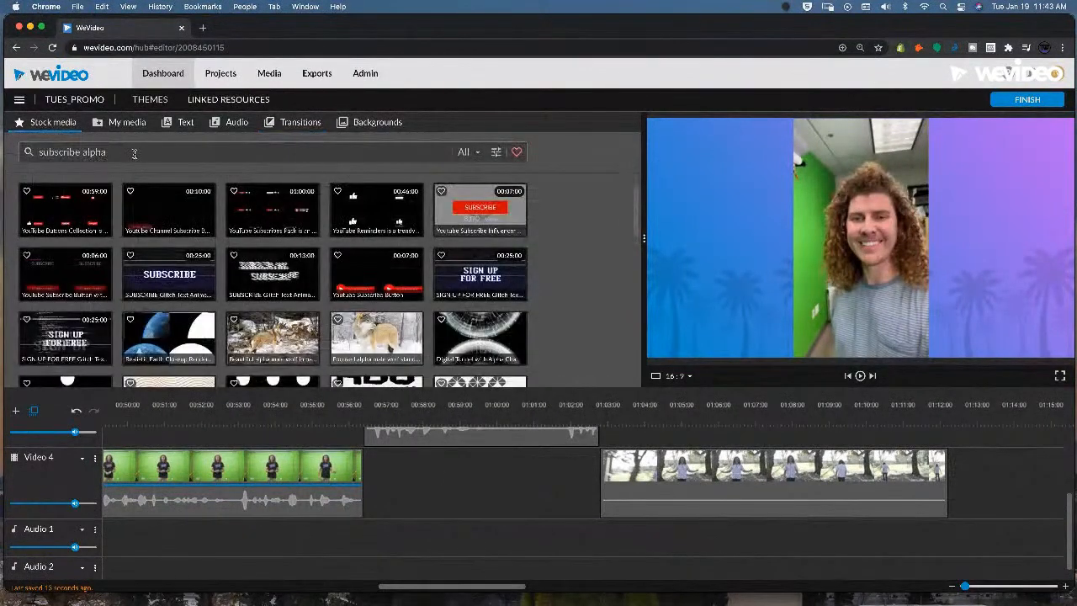
{"action": "triple_click", "coordinate": [133, 153]}
{"action": "type", "text": "whoosh"}
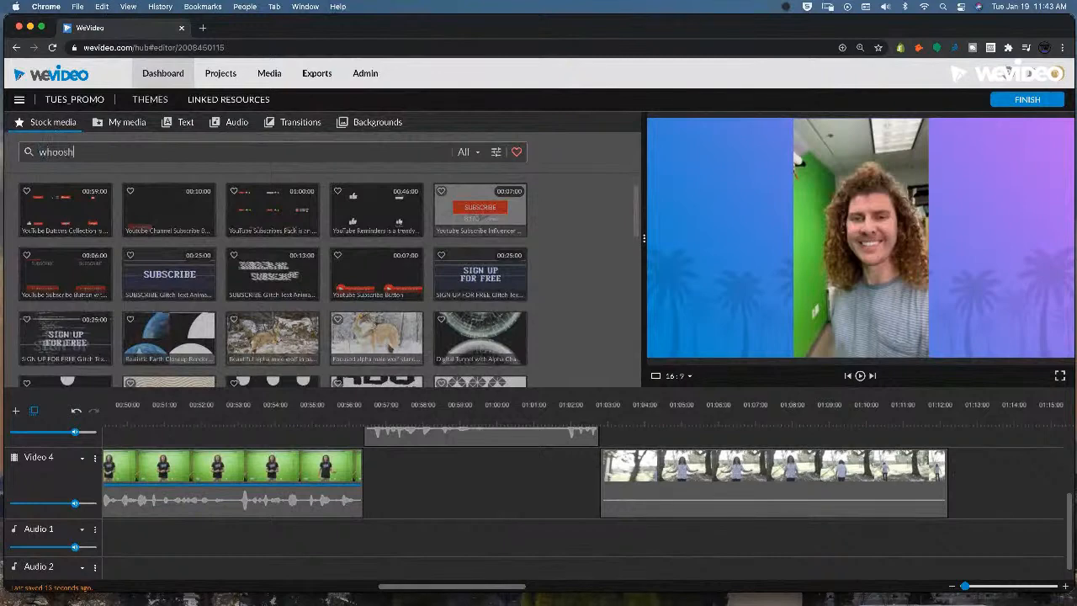
{"action": "key", "text": "Return"}
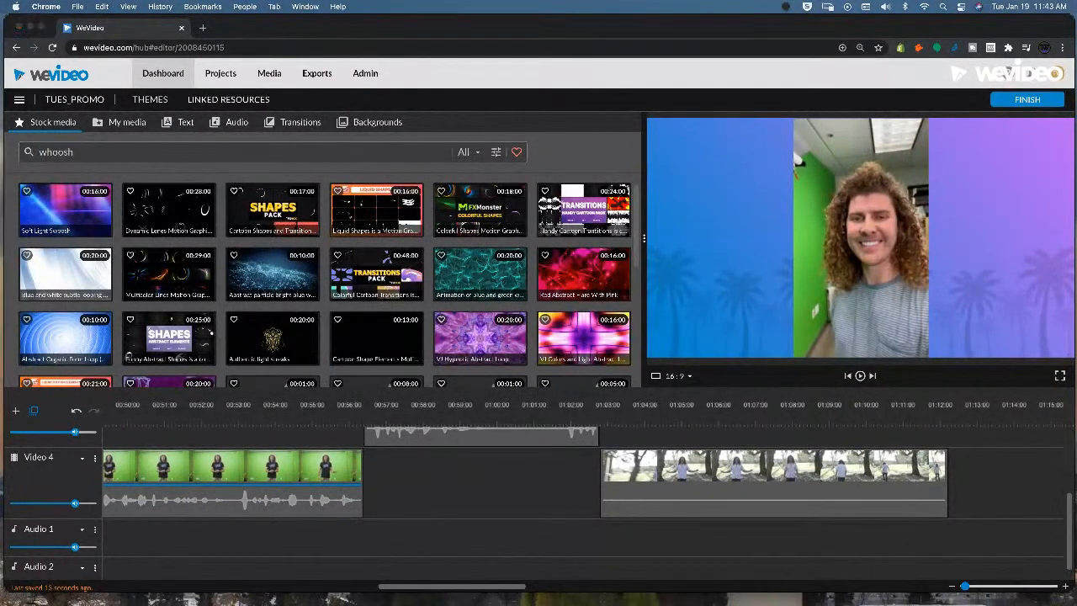
{"action": "left_click", "coordinate": [476, 153]}
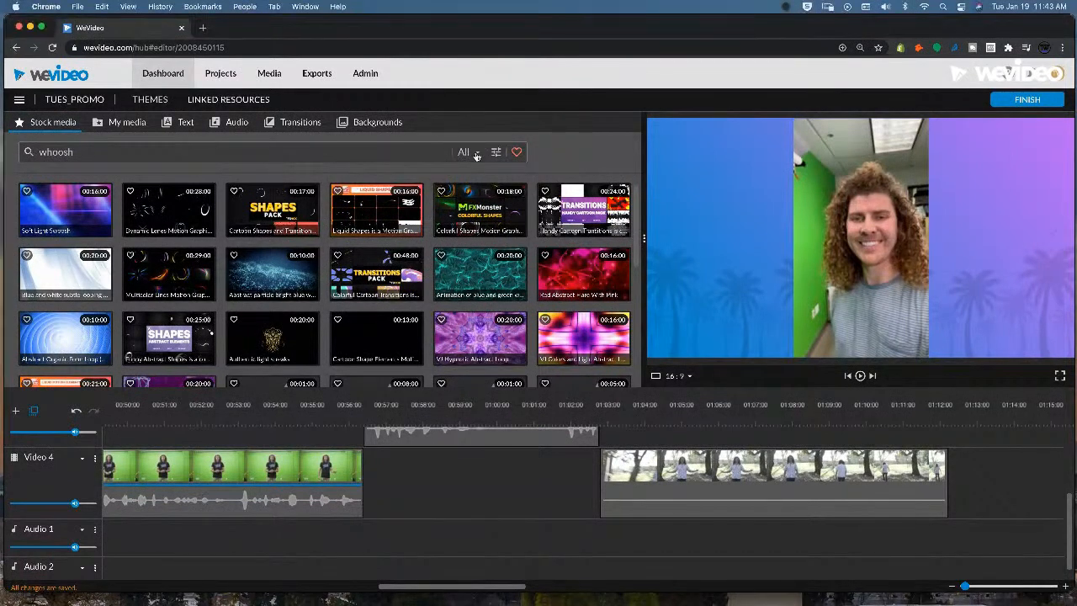
{"action": "left_click", "coordinate": [476, 153]}
{"action": "left_click", "coordinate": [479, 226]}
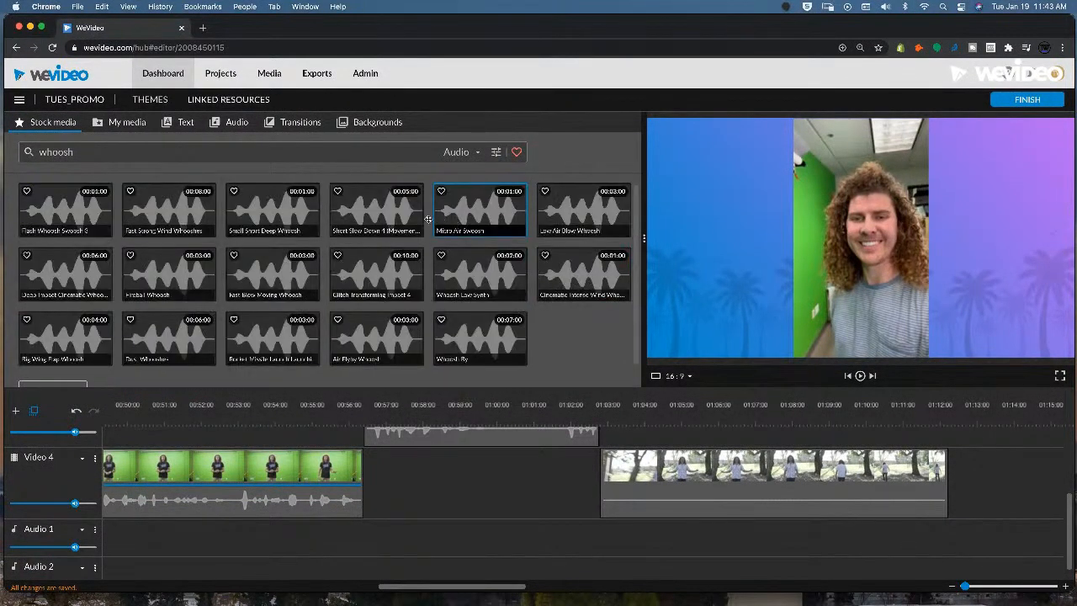
Step: Preview the whoosh sounds and place a short one on Audio 1 beneath the transition into the outdoor clip
{"action": "left_click", "coordinate": [39, 218]}
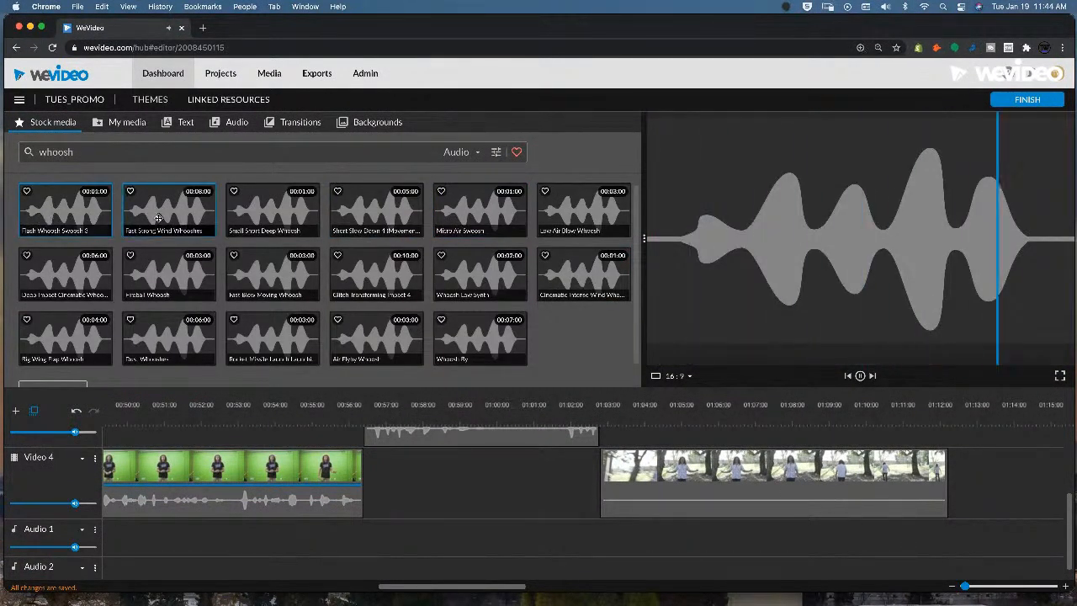
{"action": "scroll", "coordinate": [516, 491], "scroll_direction": "up", "scroll_amount": 1}
{"action": "left_click_drag", "start_coordinate": [143, 282], "coordinate": [598, 561]}
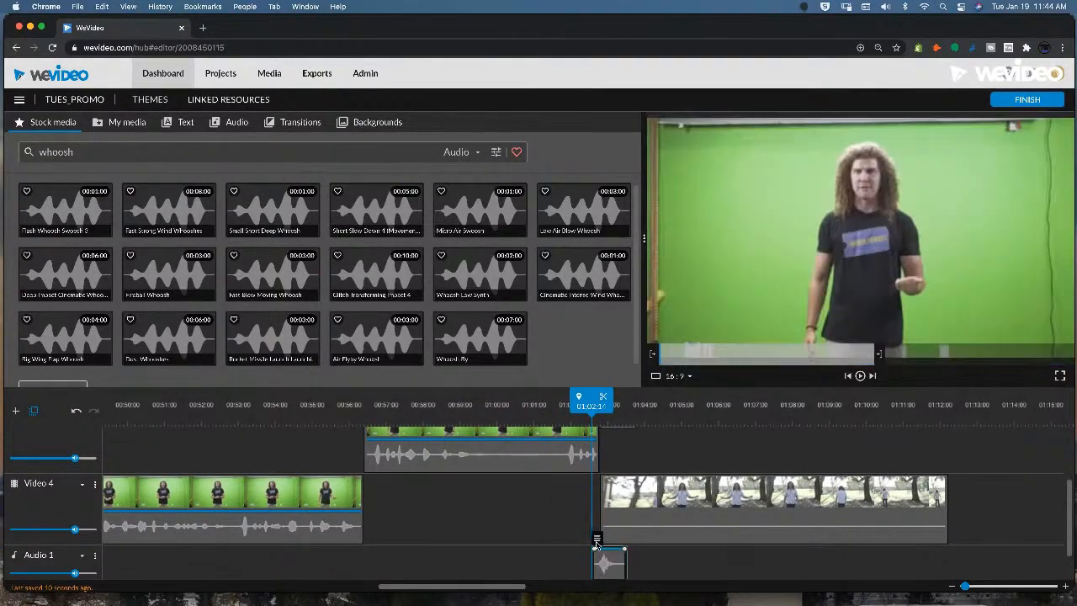
Step: Play the cut into the outdoor clip with its whoosh, and delete the Cross Zoom transition at the end of the Video 1 clip
{"action": "scroll", "coordinate": [569, 514], "scroll_direction": "up", "scroll_amount": 2}
{"action": "scroll", "coordinate": [569, 513], "scroll_direction": "down", "scroll_amount": 1}
{"action": "key", "text": "space"}
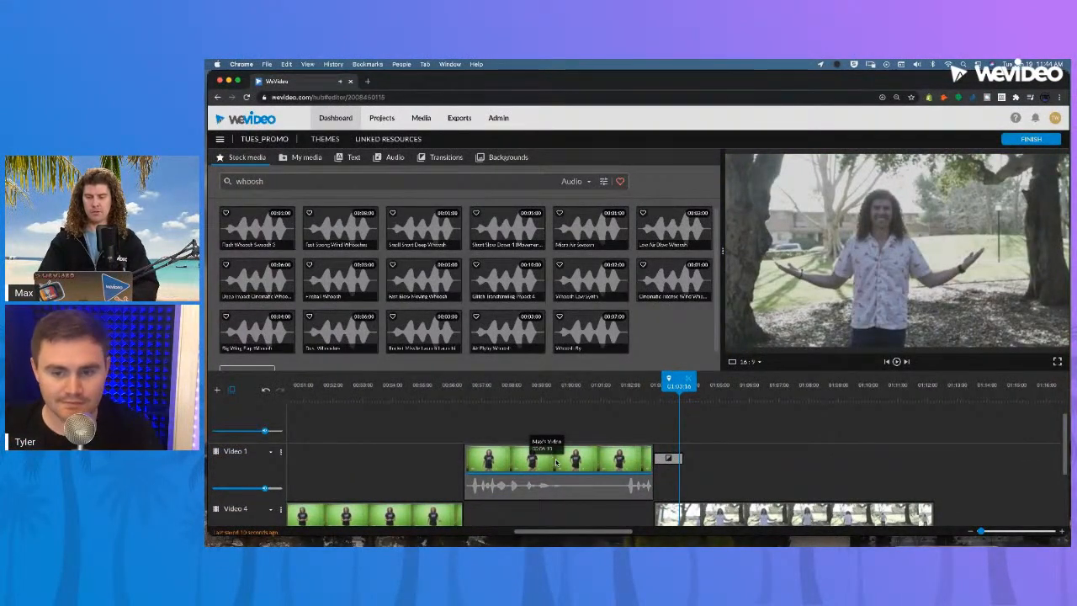
{"action": "left_click", "coordinate": [670, 459]}
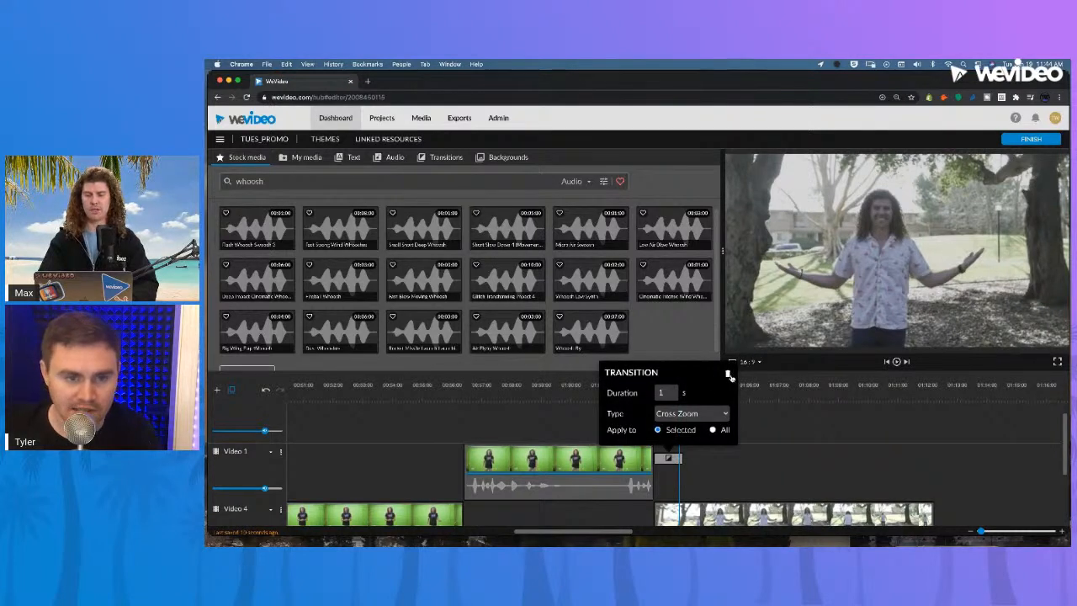
{"action": "left_click", "coordinate": [728, 374]}
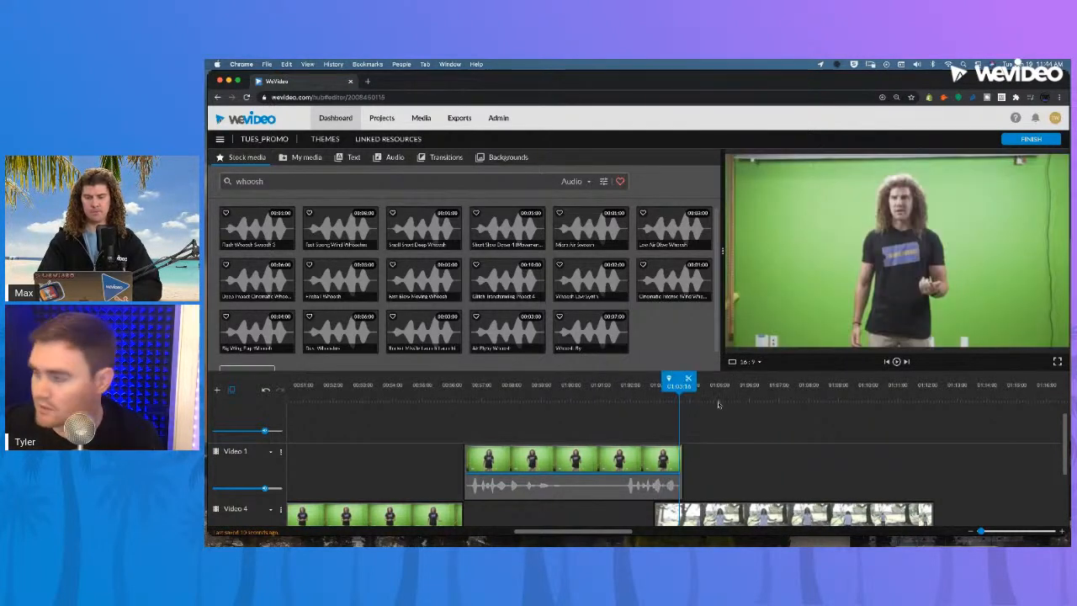
Step: Play the cut into the outdoor clip without the transition and check the whoosh on Audio 1 against it
{"action": "left_click", "coordinate": [659, 397]}
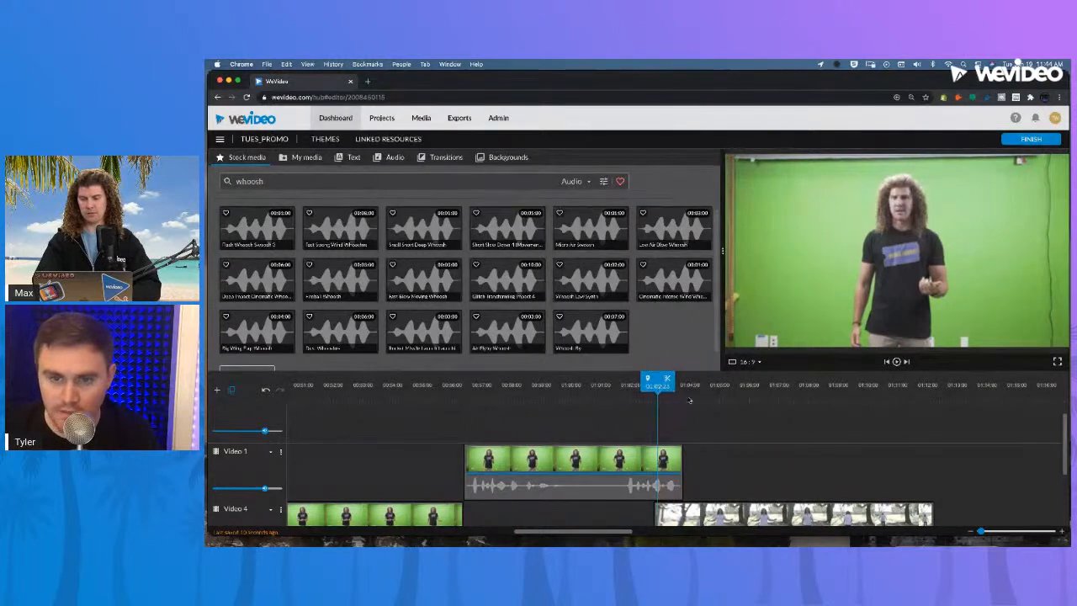
{"action": "scroll", "coordinate": [732, 424], "scroll_direction": "down", "scroll_amount": 1}
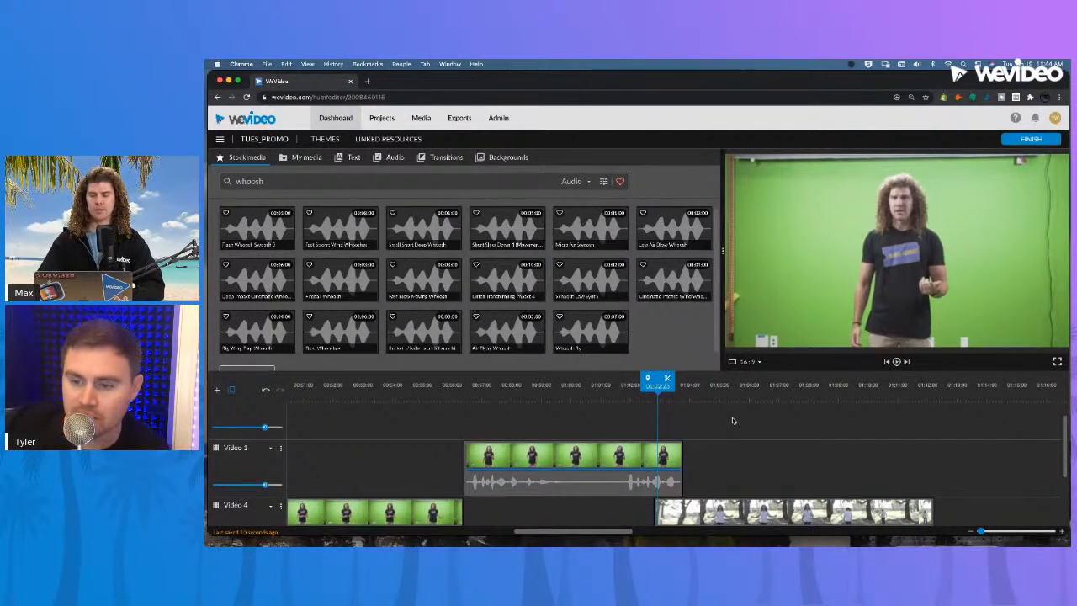
{"action": "scroll", "coordinate": [714, 427], "scroll_direction": "down", "scroll_amount": 3}
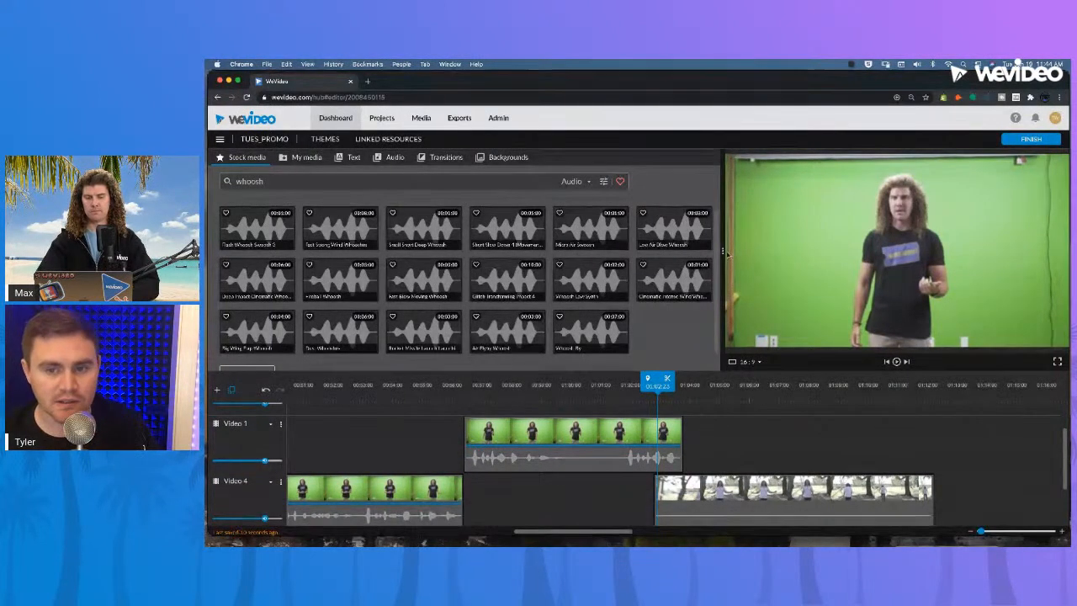
{"action": "mouse_move", "coordinate": [723, 251]}
{"action": "left_mouse_down"}
{"action": "mouse_move", "coordinate": [755, 251]}
{"action": "mouse_move", "coordinate": [734, 253]}
{"action": "left_mouse_up"}
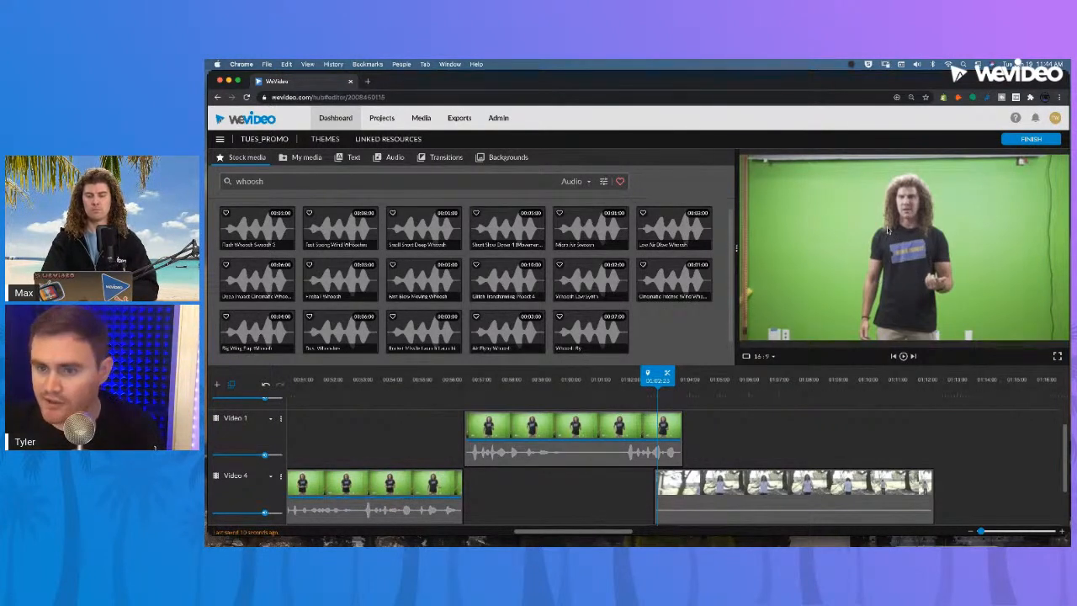
{"action": "scroll", "coordinate": [823, 420], "scroll_direction": "down", "scroll_amount": 1}
{"action": "scroll", "coordinate": [823, 419], "scroll_direction": "down", "scroll_amount": 3}
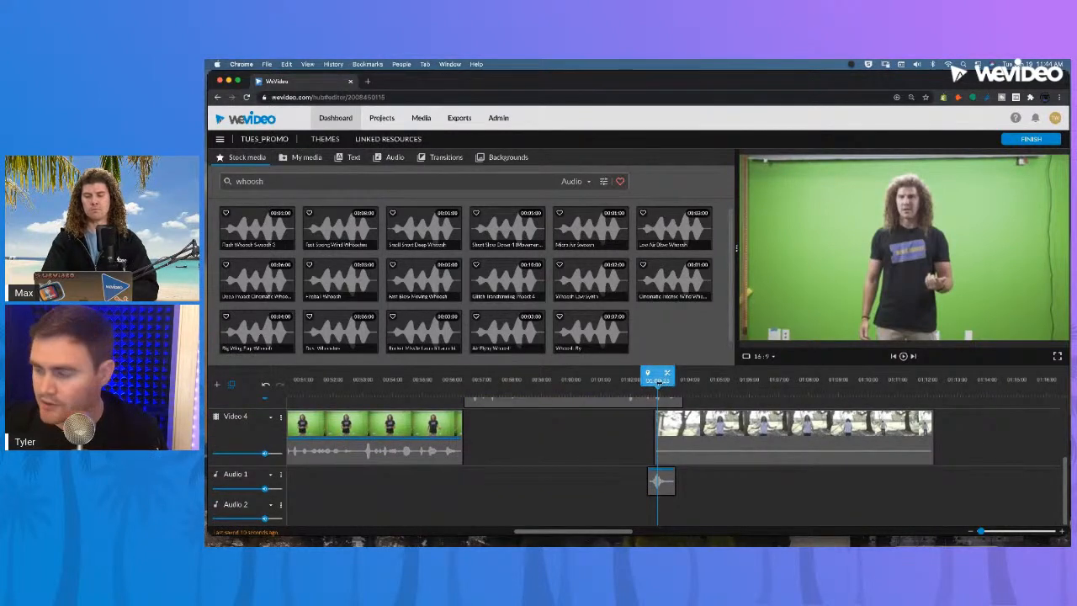
{"action": "left_click_drag", "start_coordinate": [659, 382], "coordinate": [645, 383]}
{"action": "key", "text": "space"}
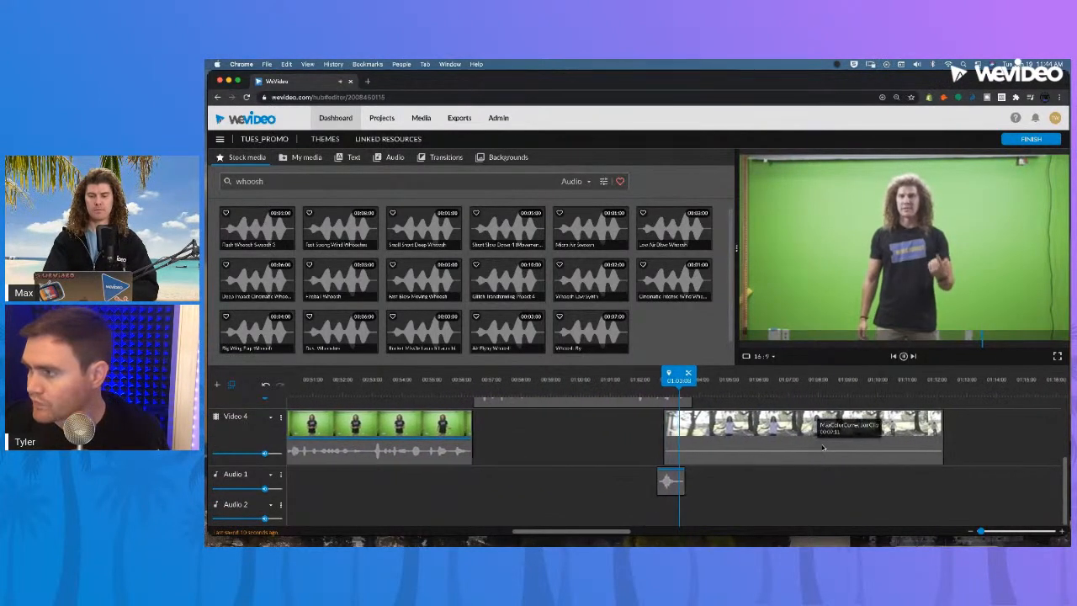
{"action": "scroll", "coordinate": [785, 453], "scroll_direction": "up", "scroll_amount": 1}
{"action": "scroll", "coordinate": [786, 453], "scroll_direction": "up", "scroll_amount": 1}
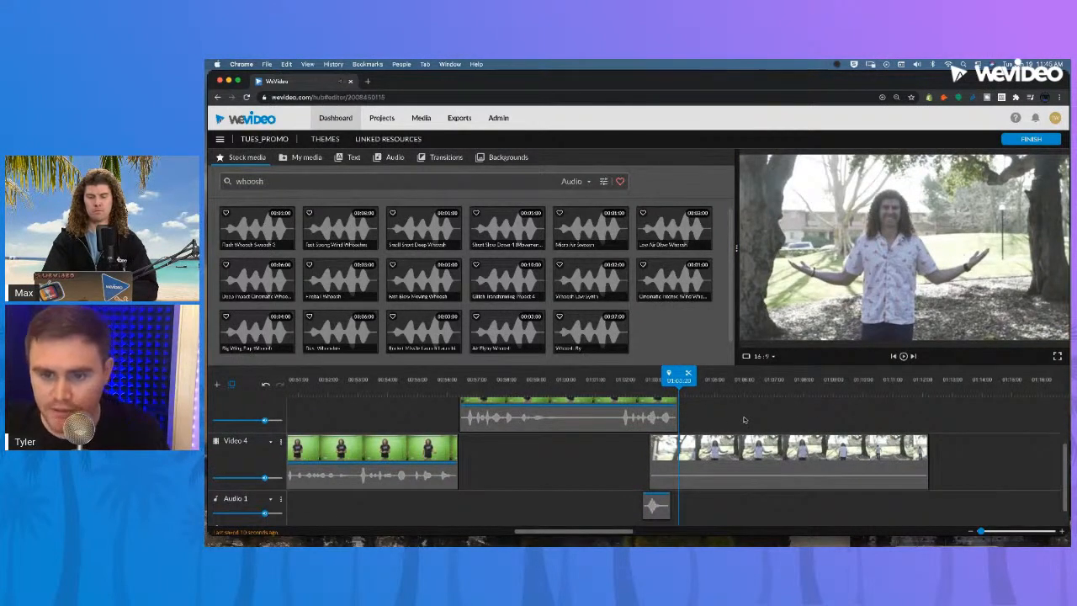
Step: Return to the cut into the outdoor clip, then undo and redo the removal of the transition
{"action": "left_click", "coordinate": [749, 434]}
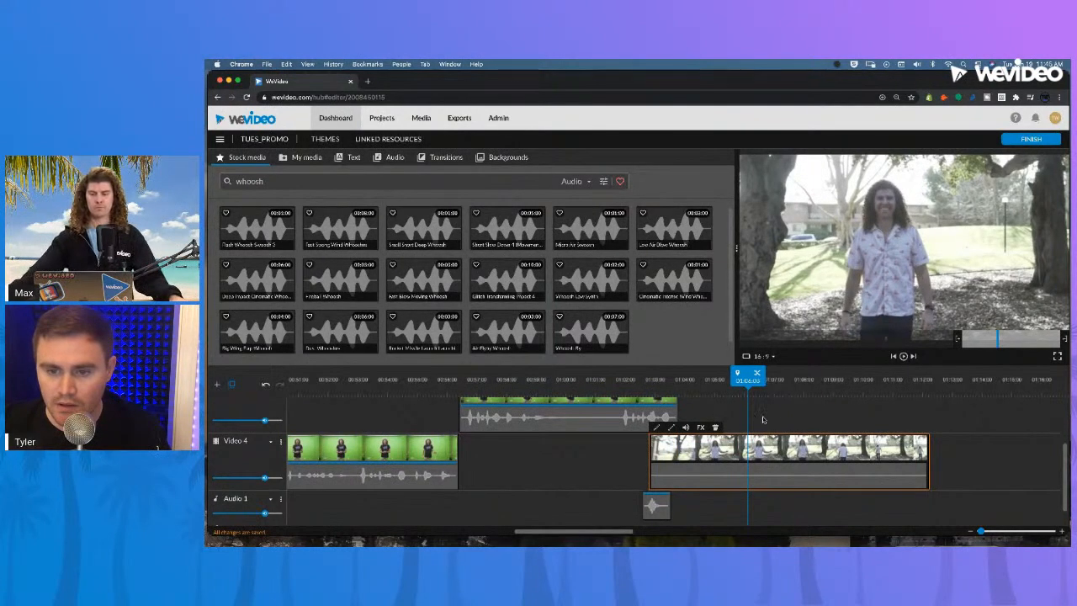
{"action": "scroll", "coordinate": [782, 416], "scroll_direction": "up", "scroll_amount": 1}
{"action": "scroll", "coordinate": [740, 426], "scroll_direction": "up", "scroll_amount": 3}
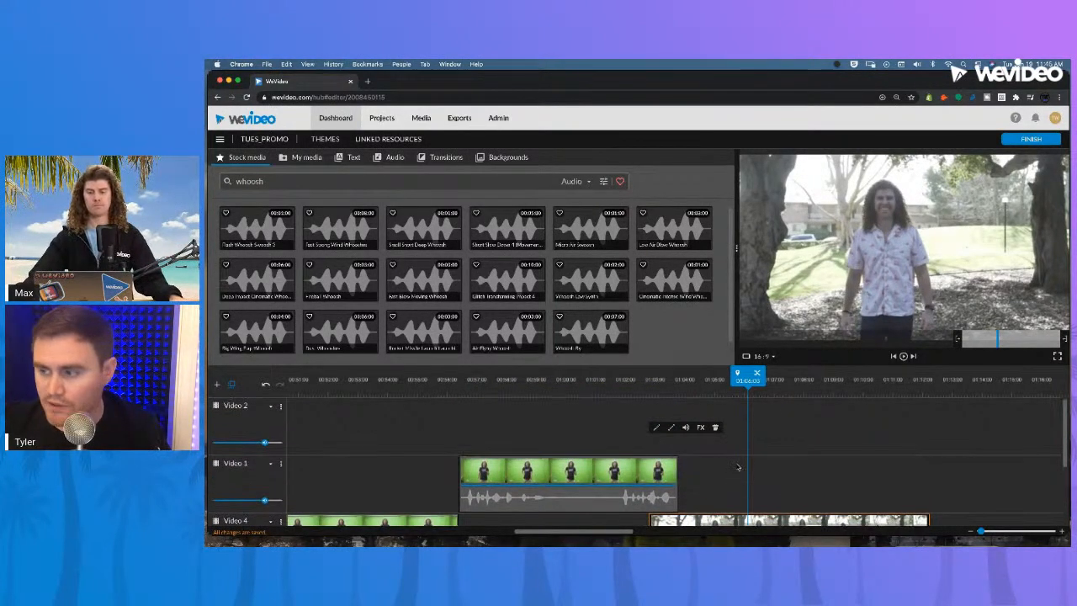
{"action": "left_click", "coordinate": [654, 381]}
{"action": "left_click_drag", "start_coordinate": [659, 381], "coordinate": [665, 381]}
{"action": "left_click", "coordinate": [671, 519]}
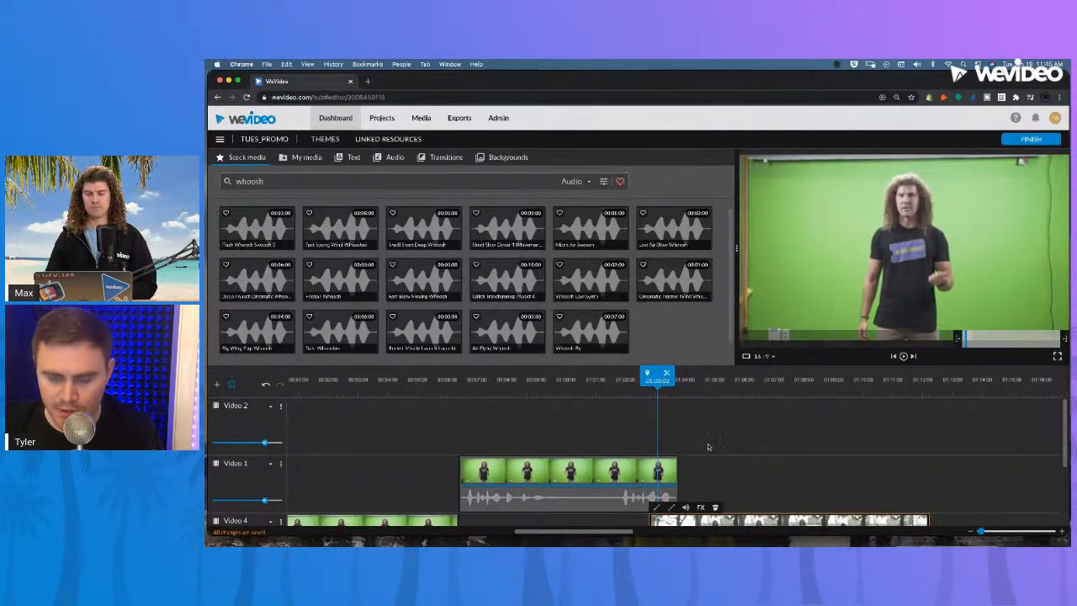
{"action": "key", "text": "super+z"}
{"action": "left_click_drag", "start_coordinate": [713, 449], "coordinate": [702, 464]}
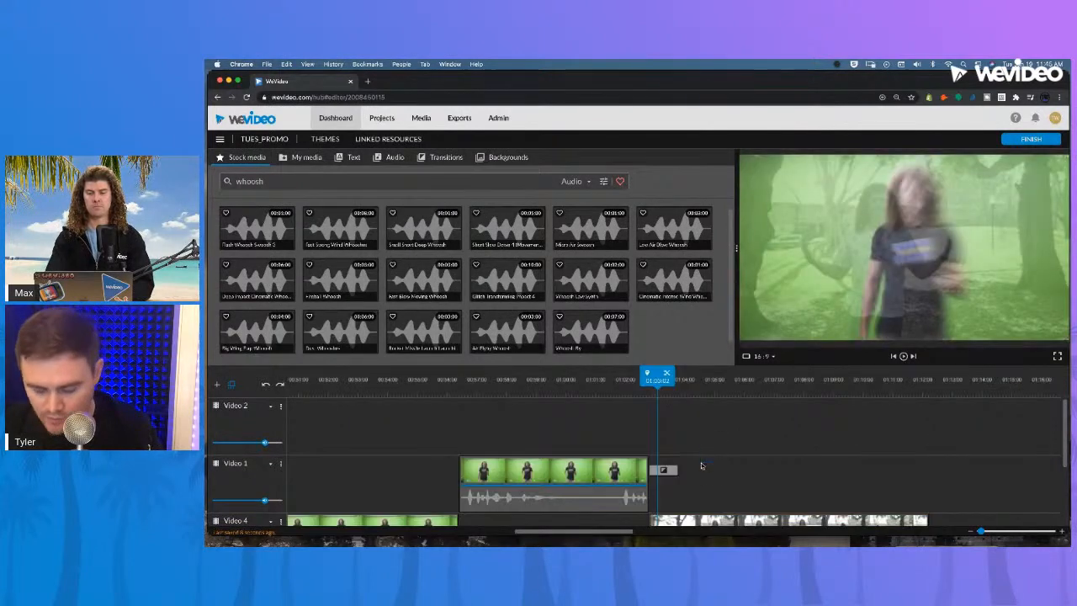
{"action": "key", "text": "super+shift+z"}
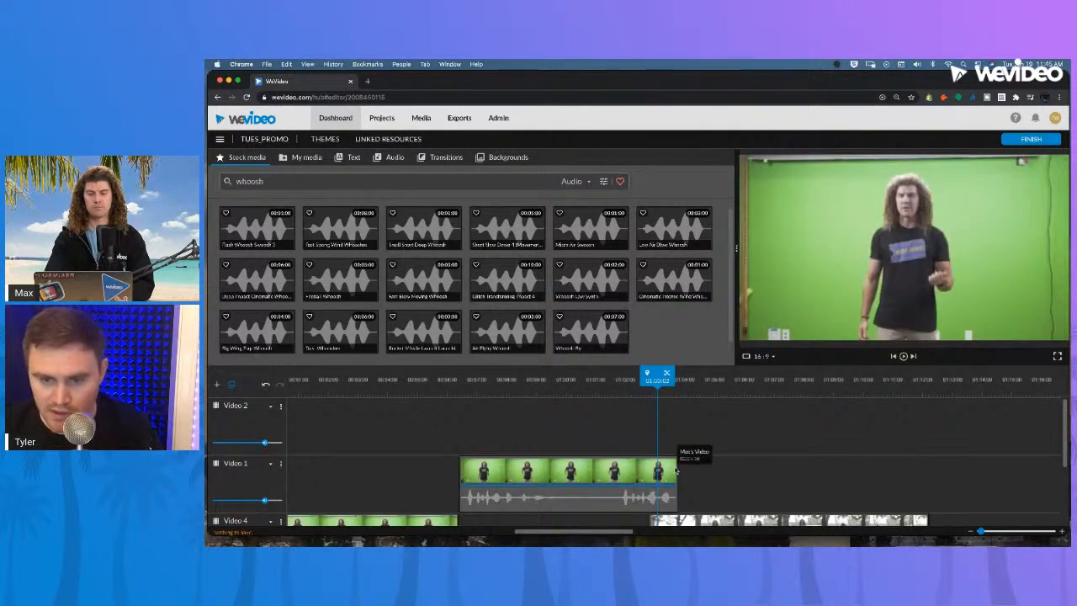
Step: Split the Video 1 green-screen clip near its end, just after the outdoor clip begins on Video 4
{"action": "left_click", "coordinate": [675, 471]}
{"action": "left_click_drag", "start_coordinate": [683, 380], "coordinate": [671, 379]}
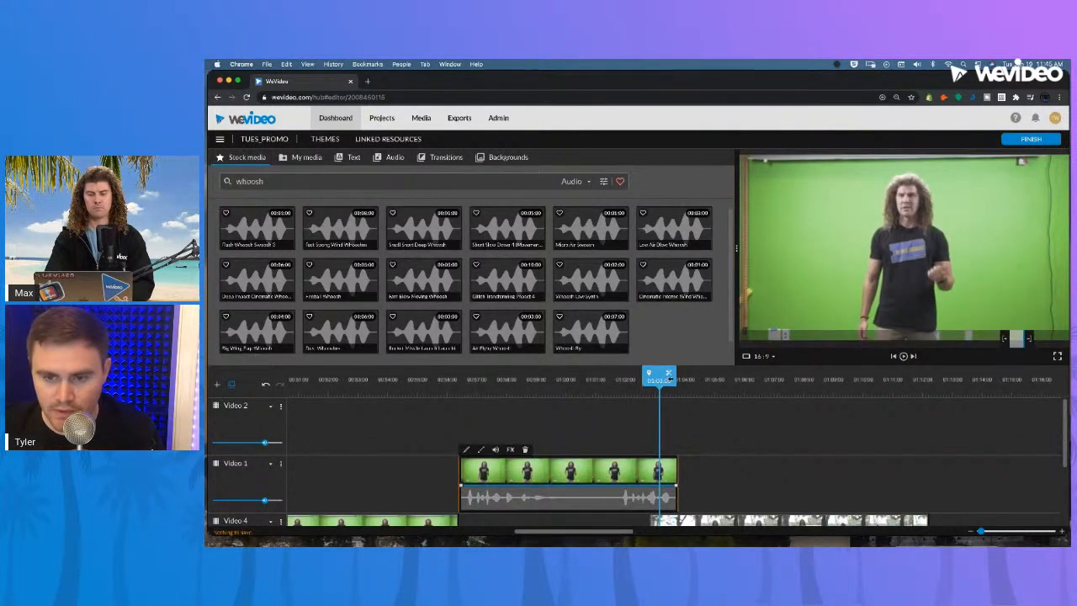
{"action": "left_click", "coordinate": [705, 454]}
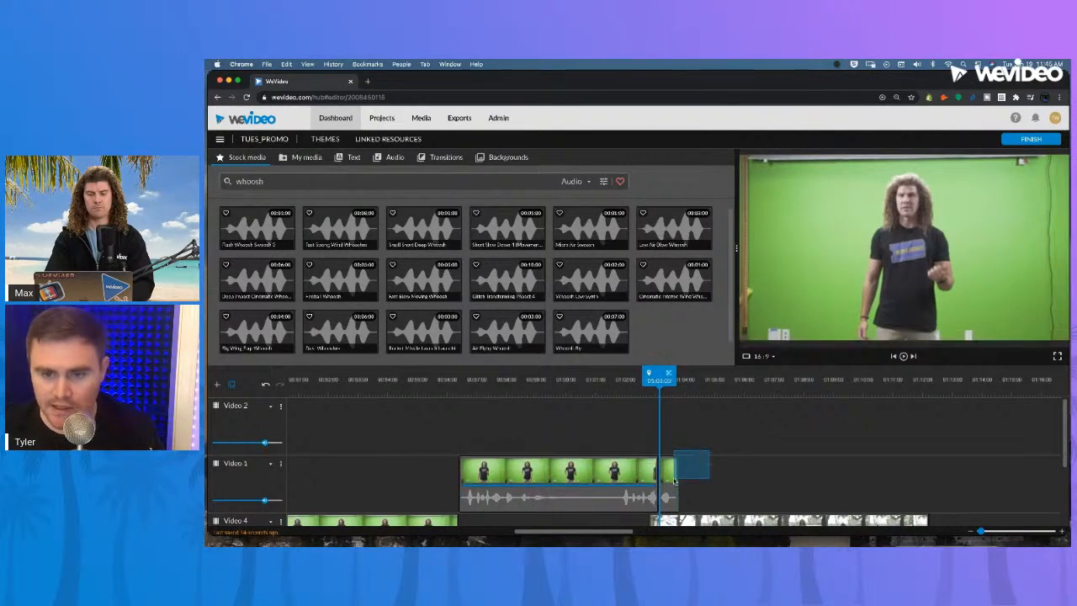
Step: Animate the short split-off piece to slide out of frame, with an end position of about x -2210 and y 0, and save the changes
{"action": "double_click", "coordinate": [673, 476]}
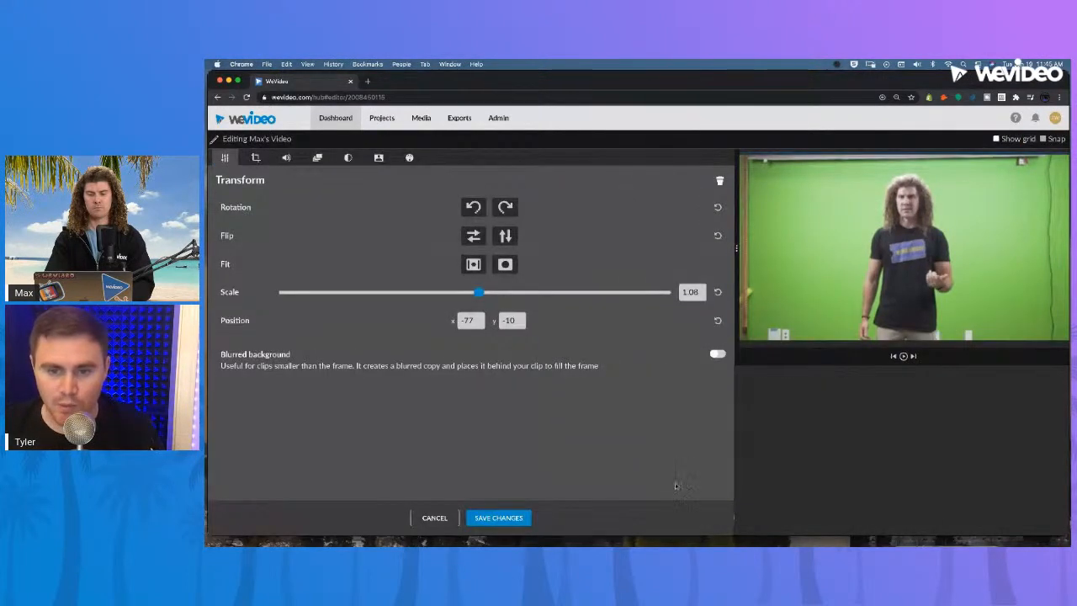
{"action": "left_click", "coordinate": [317, 158]}
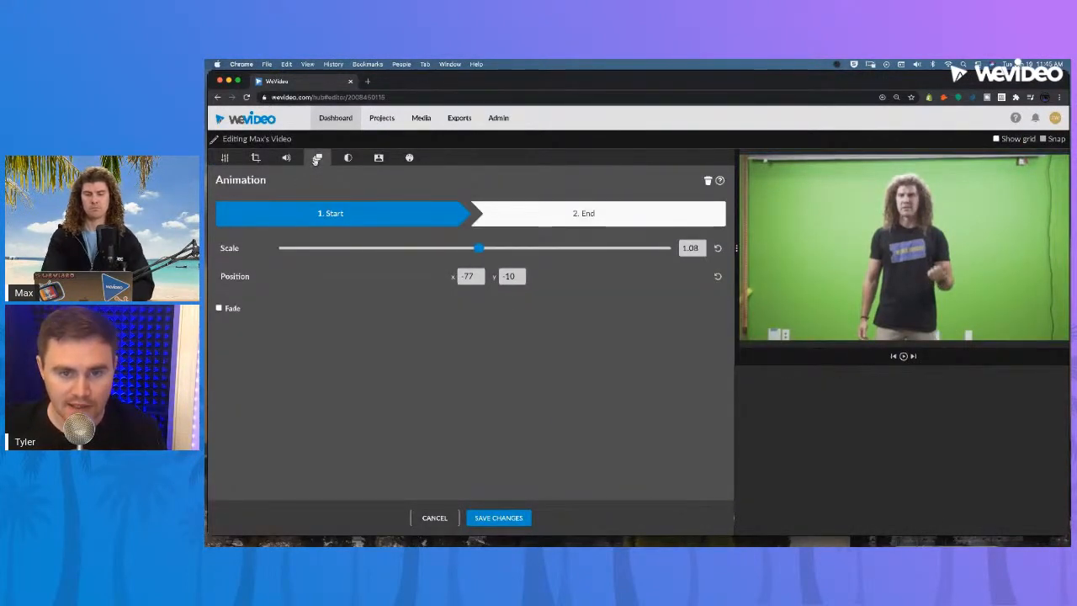
{"action": "left_click", "coordinate": [561, 224]}
{"action": "left_click_drag", "start_coordinate": [824, 231], "coordinate": [506, 233]}
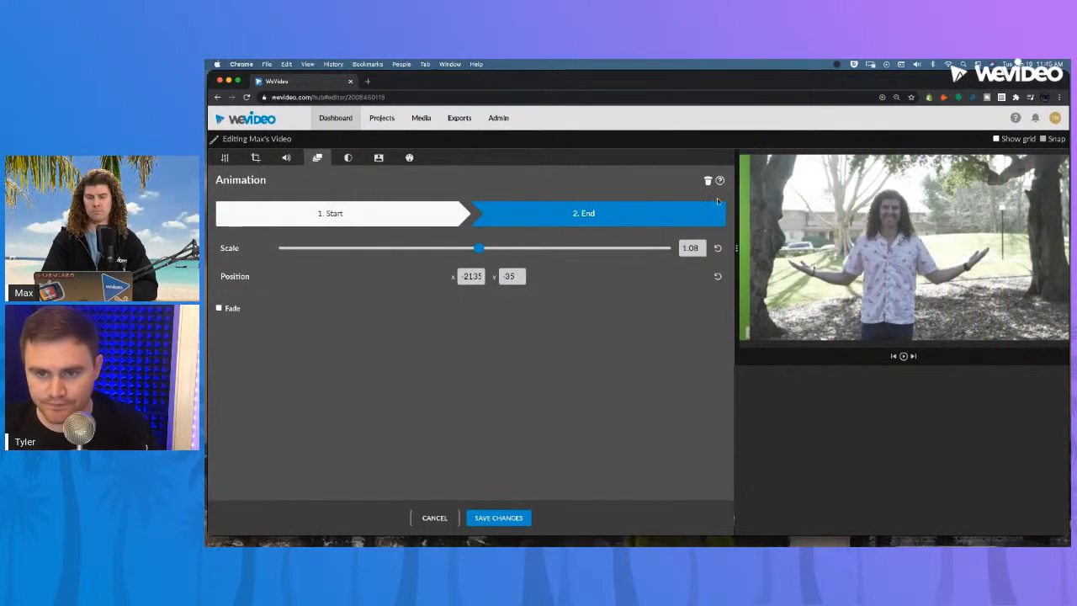
{"action": "left_click_drag", "start_coordinate": [748, 189], "coordinate": [737, 188]}
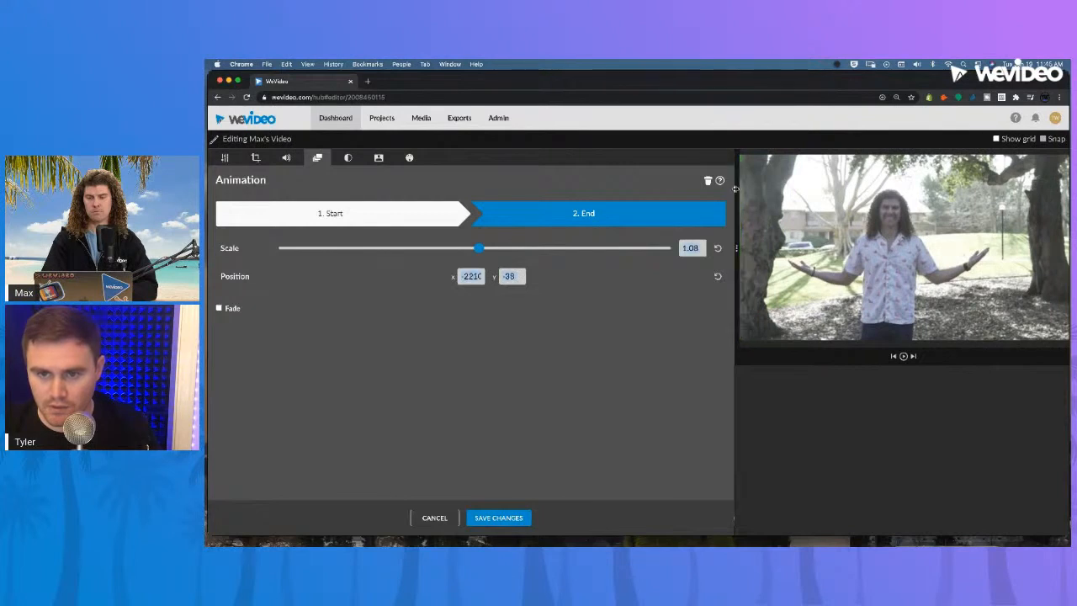
{"action": "left_click", "coordinate": [521, 278]}
{"action": "type", "text": "0"}
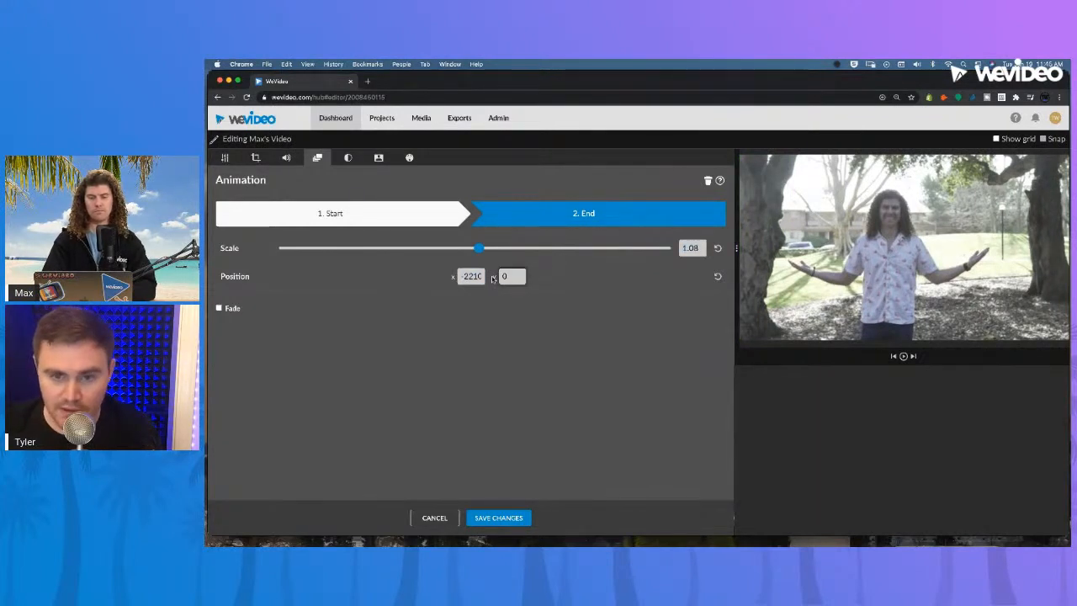
{"action": "left_click", "coordinate": [501, 518]}
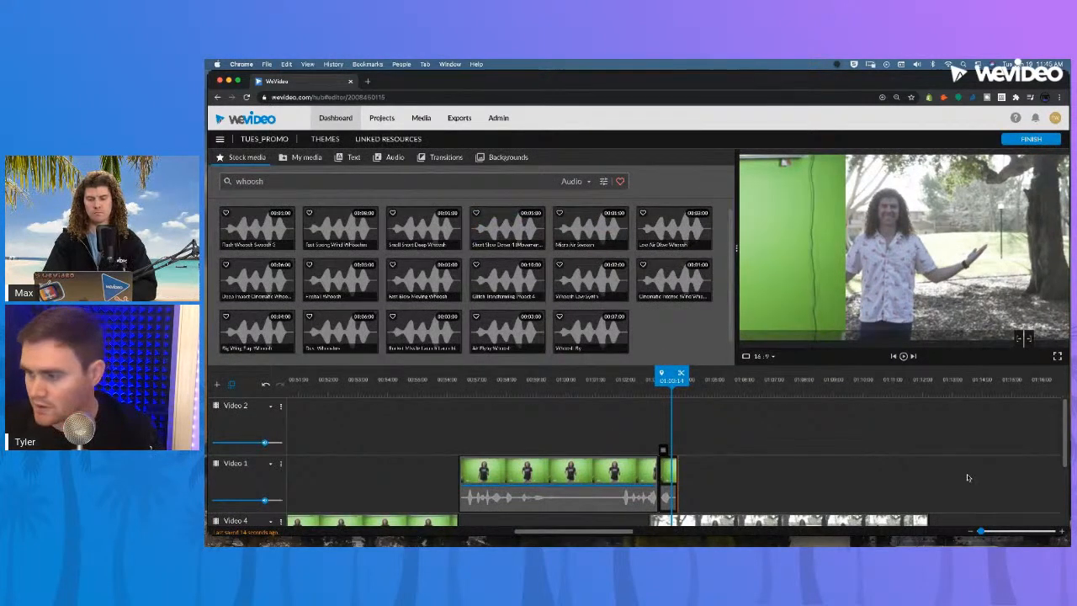
Step: Trim the end of the animated green-screen piece to about 01:03:14 and play the slide into the outdoor clip
{"action": "left_click", "coordinate": [648, 383]}
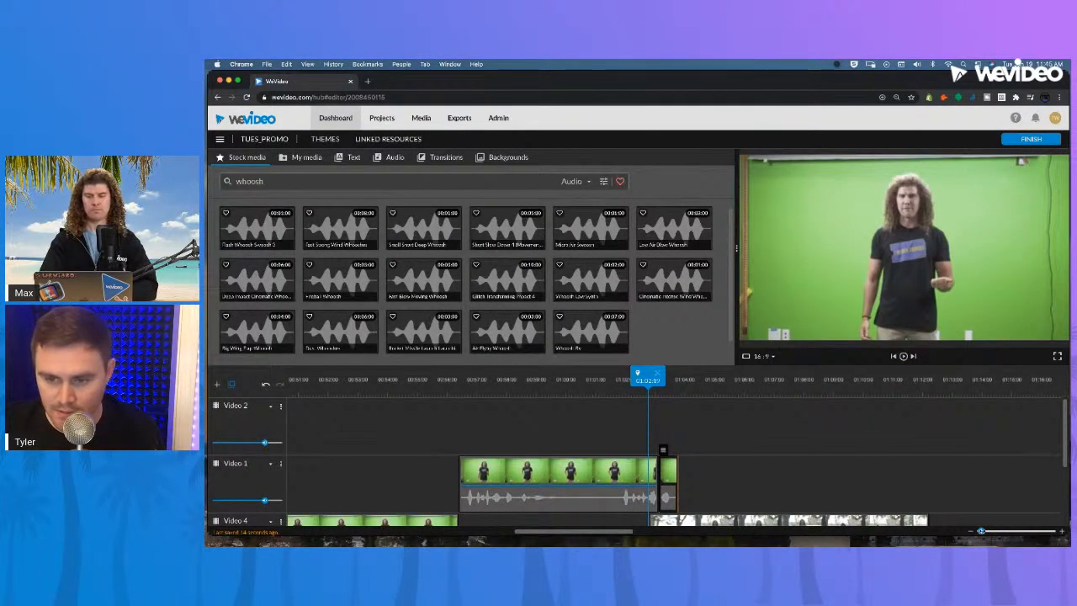
{"action": "left_click_drag", "start_coordinate": [982, 531], "coordinate": [995, 531]}
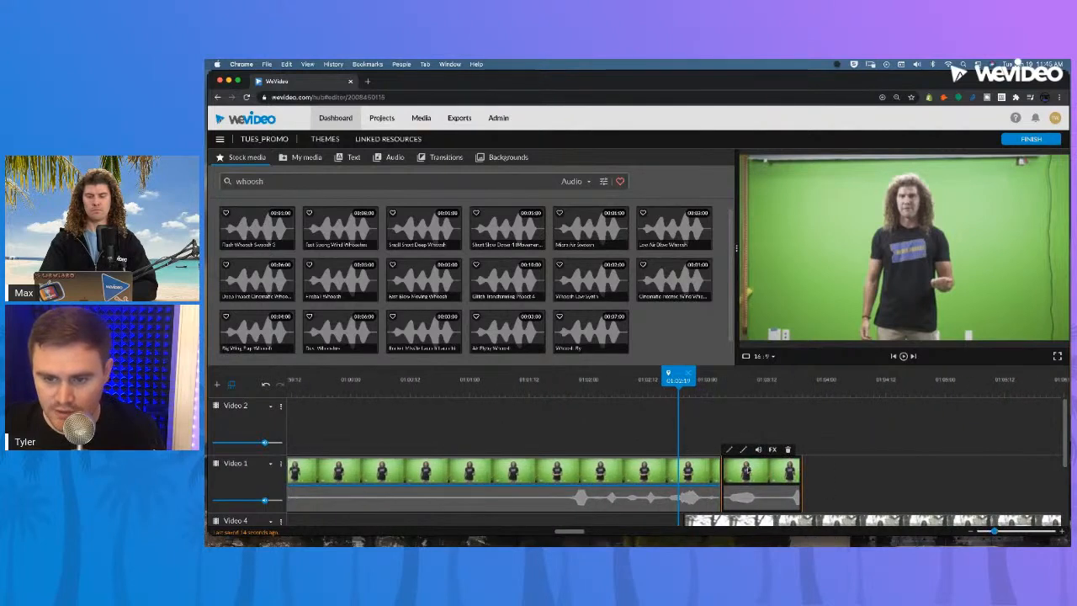
{"action": "left_click", "coordinate": [801, 477]}
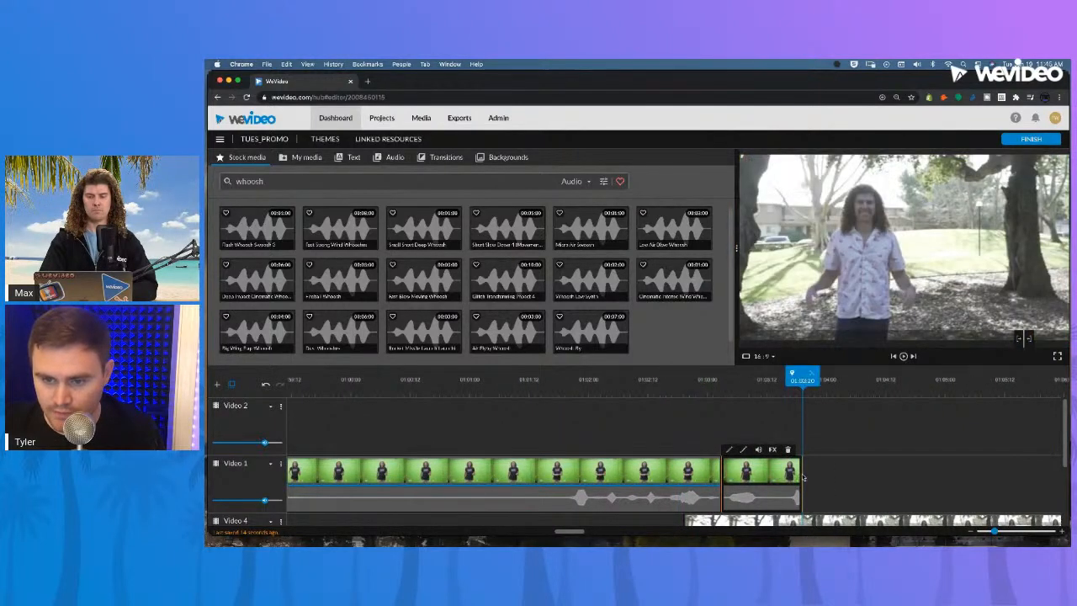
{"action": "left_click_drag", "start_coordinate": [800, 476], "coordinate": [771, 476]}
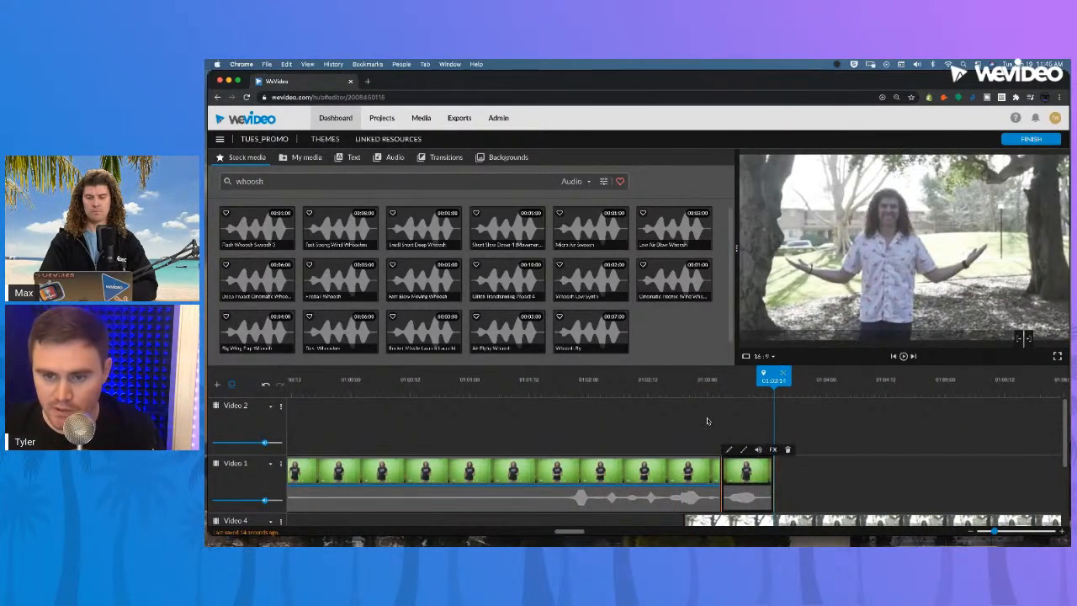
{"action": "left_click", "coordinate": [708, 420]}
{"action": "left_click", "coordinate": [692, 385]}
{"action": "key", "text": "space"}
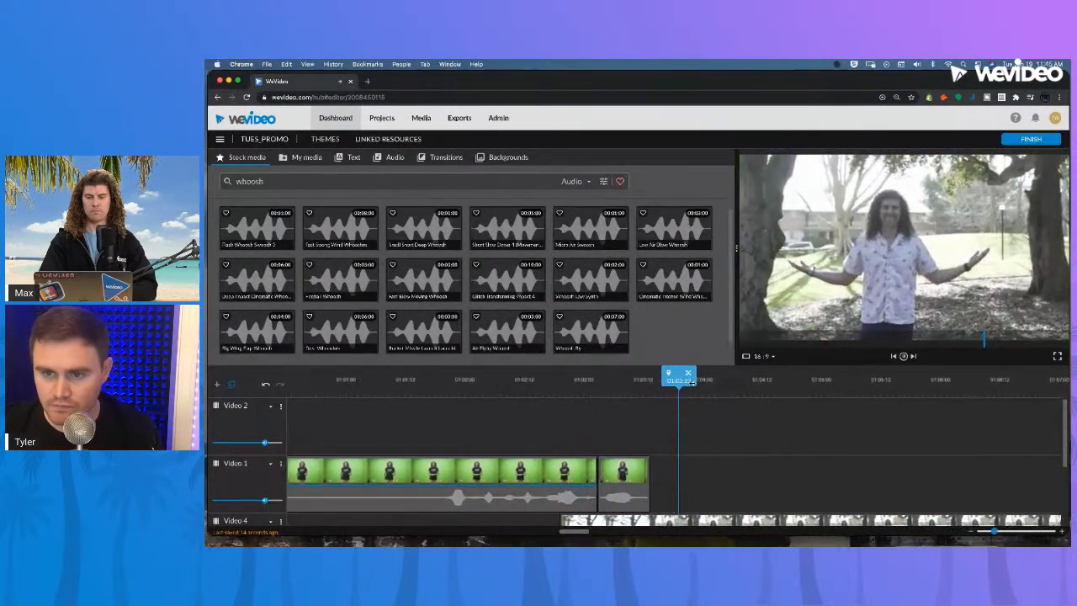
Step: Lower the volume of the short animated green-screen piece on Video 1 to zero
{"action": "scroll", "coordinate": [677, 450], "scroll_direction": "down", "scroll_amount": 1}
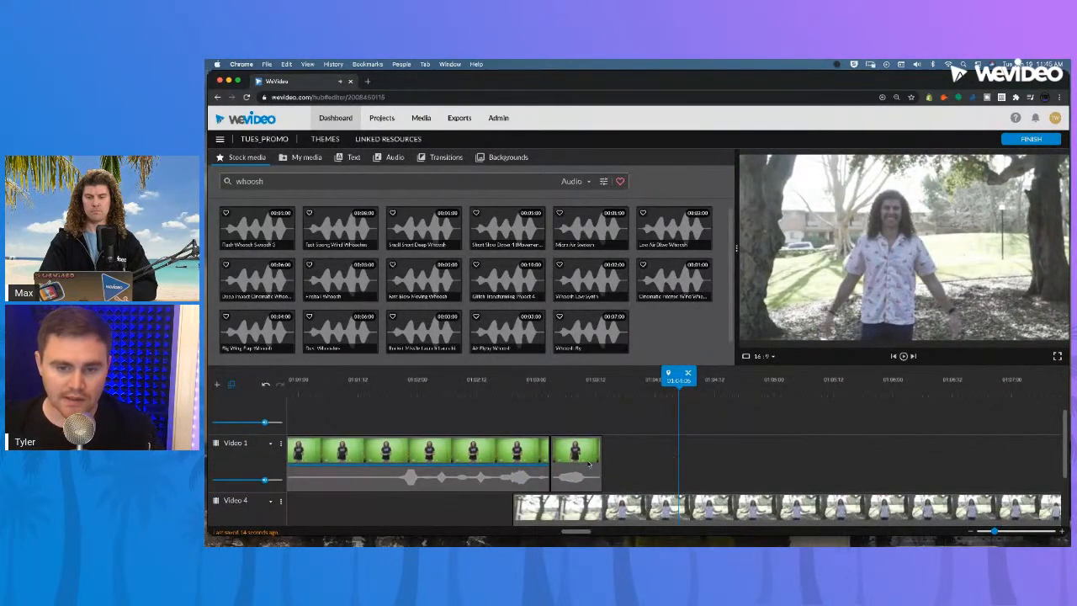
{"action": "left_click", "coordinate": [568, 482]}
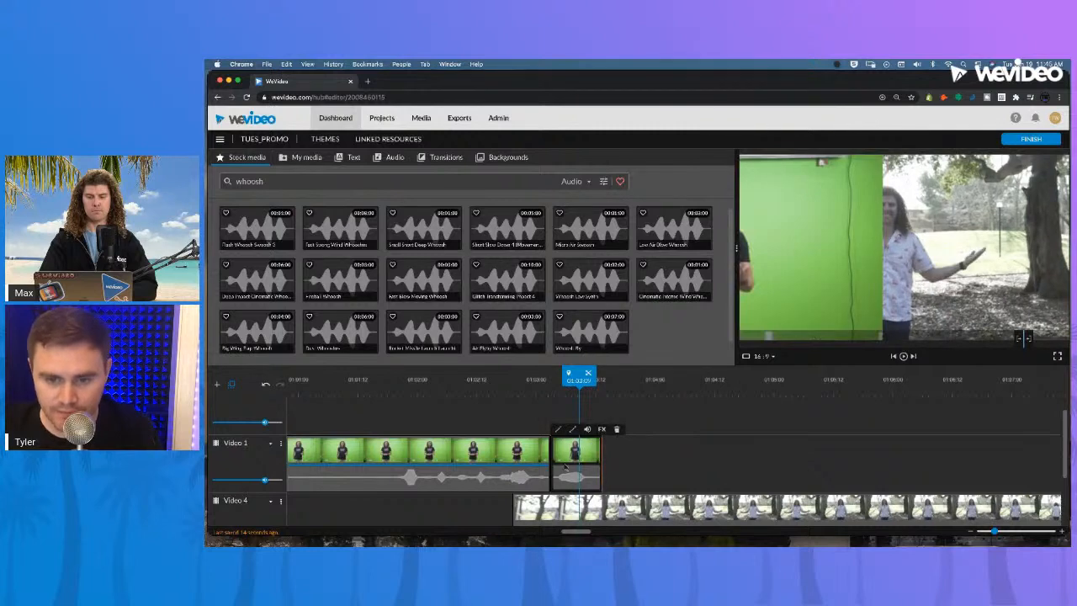
{"action": "left_click", "coordinate": [588, 429]}
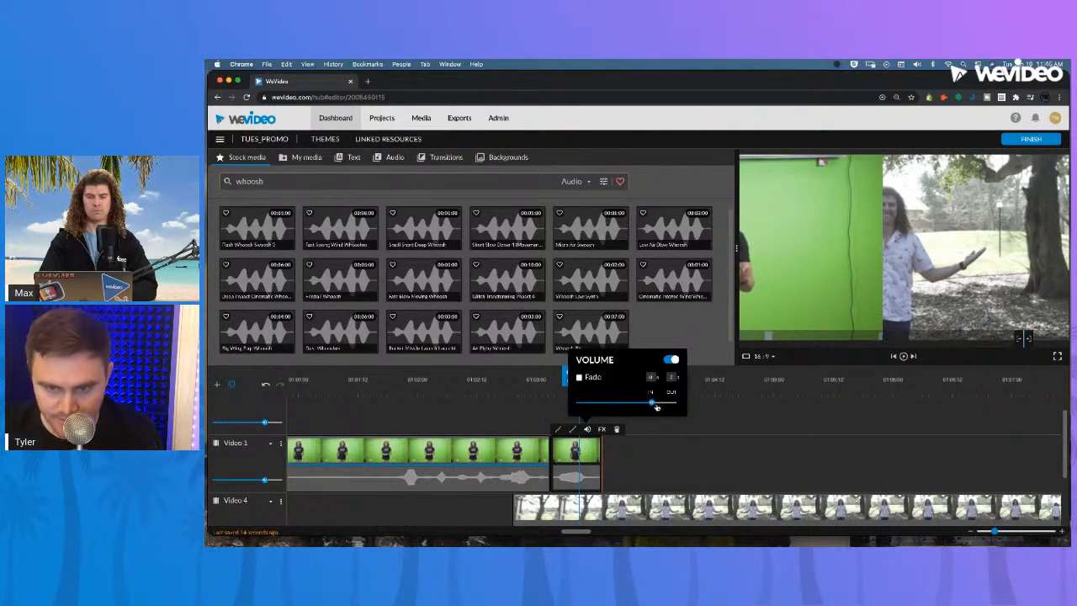
{"action": "left_click_drag", "start_coordinate": [651, 402], "coordinate": [575, 403]}
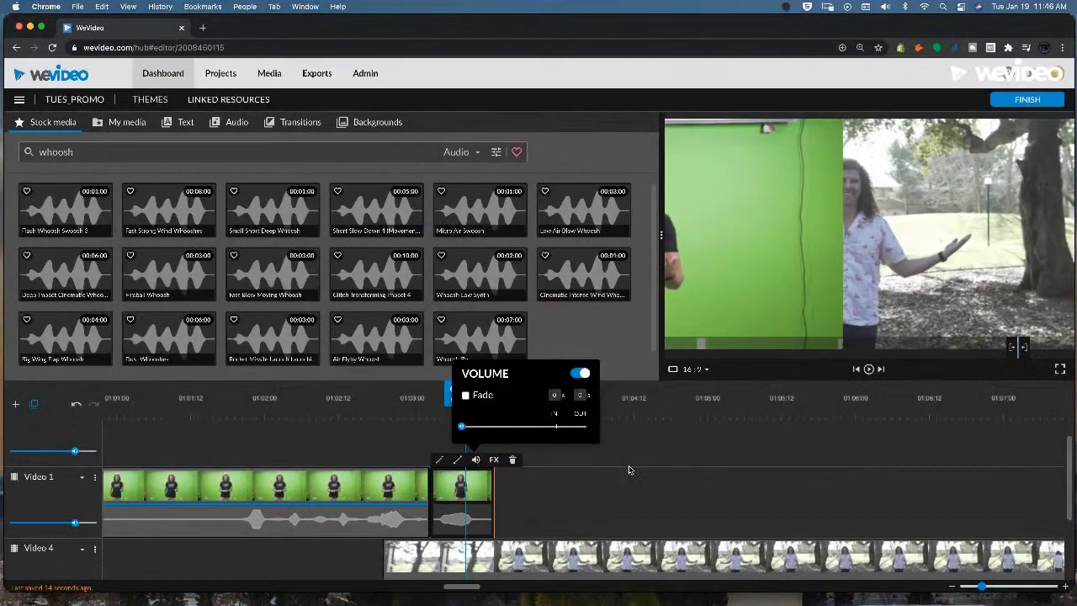
{"action": "left_click", "coordinate": [713, 440]}
{"action": "left_click", "coordinate": [525, 380]}
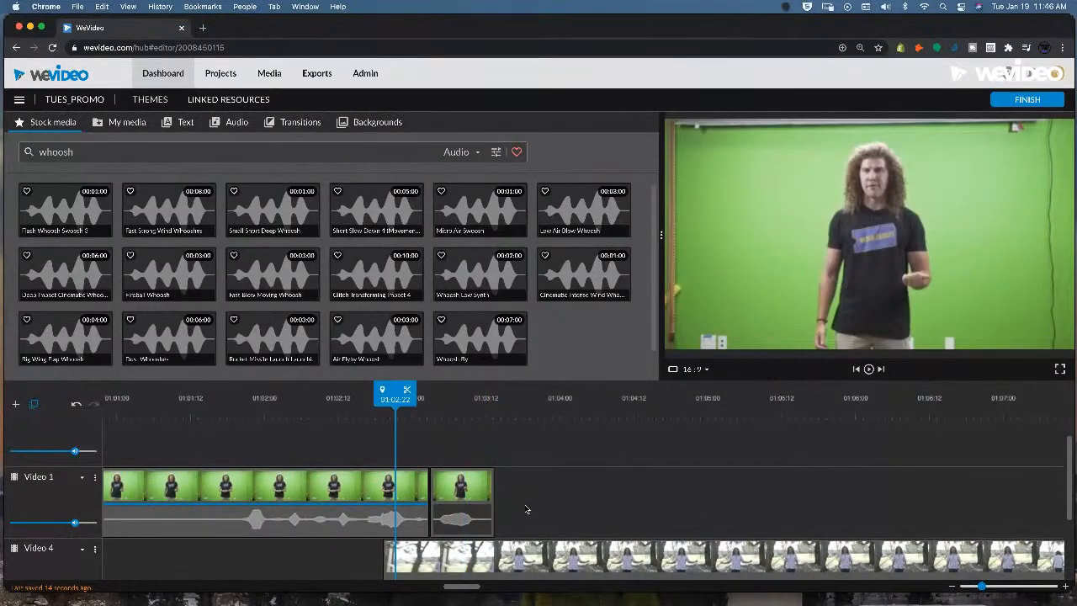
Step: Apply a blur effect to the short animated green-screen piece at the end of Video 1
{"action": "left_click", "coordinate": [462, 476]}
{"action": "left_click", "coordinate": [494, 460]}
{"action": "left_click", "coordinate": [512, 233]}
{"action": "left_click", "coordinate": [897, 516]}
{"action": "left_click", "coordinate": [598, 433]}
Step: Play the finished blurred slide from the green-screen footage into the outdoor clip
{"action": "left_click", "coordinate": [400, 400]}
{"action": "key", "text": "space"}
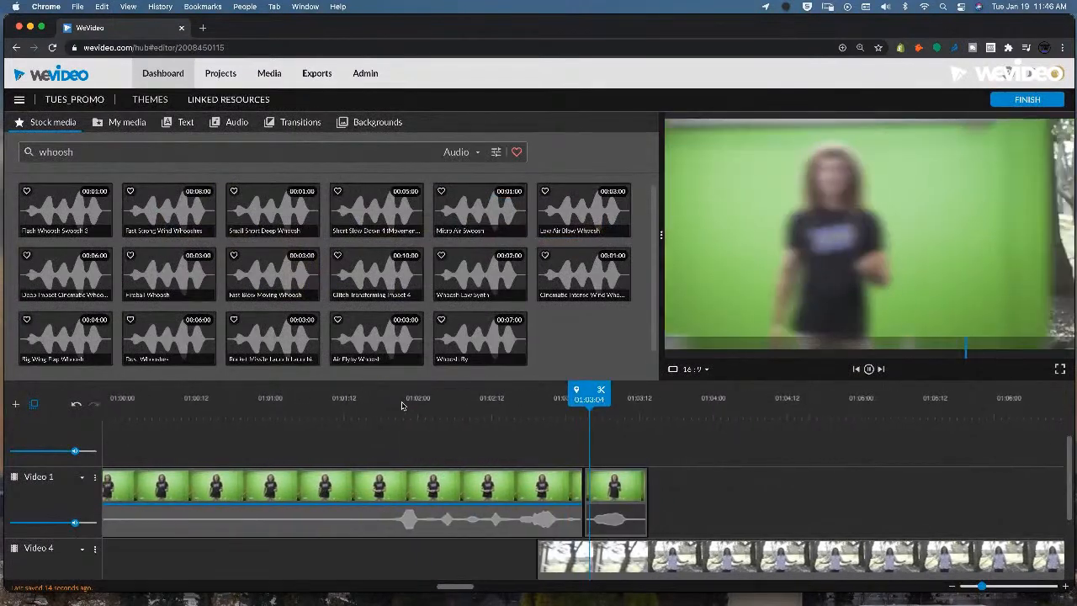
{"action": "key", "text": "space"}
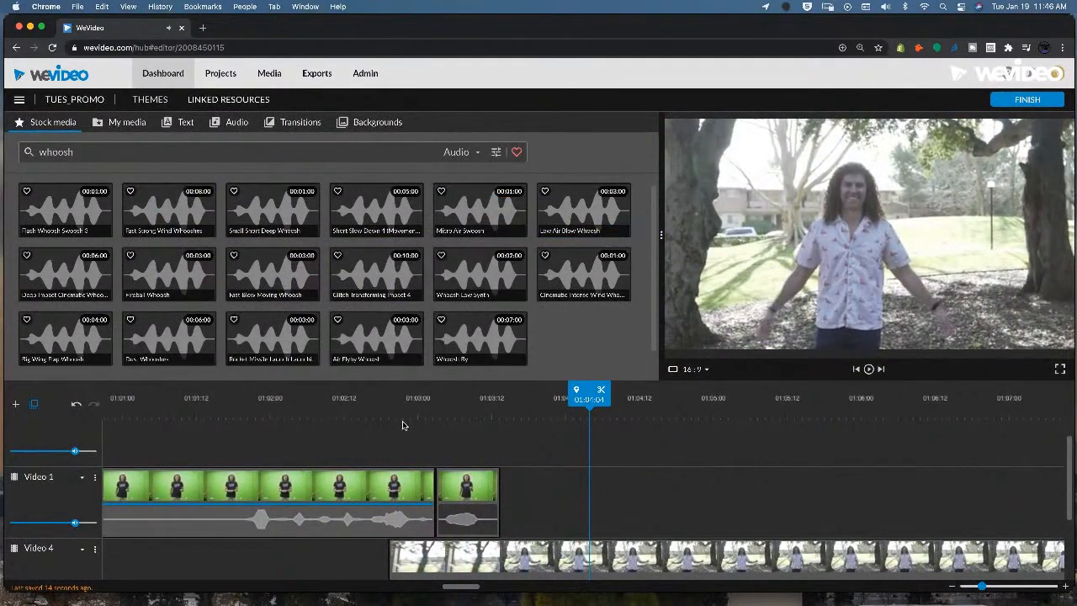
Step: Replay the blurred slide from the green-screen footage into the outdoor clip
{"action": "left_click", "coordinate": [407, 404]}
{"action": "key", "text": "space"}
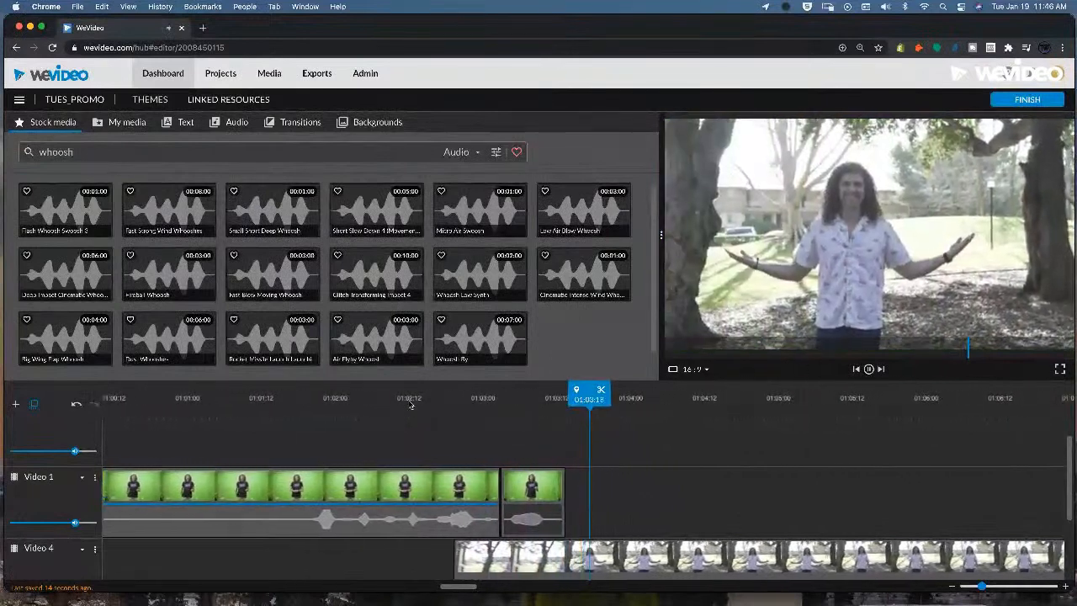
{"action": "key", "text": "space"}
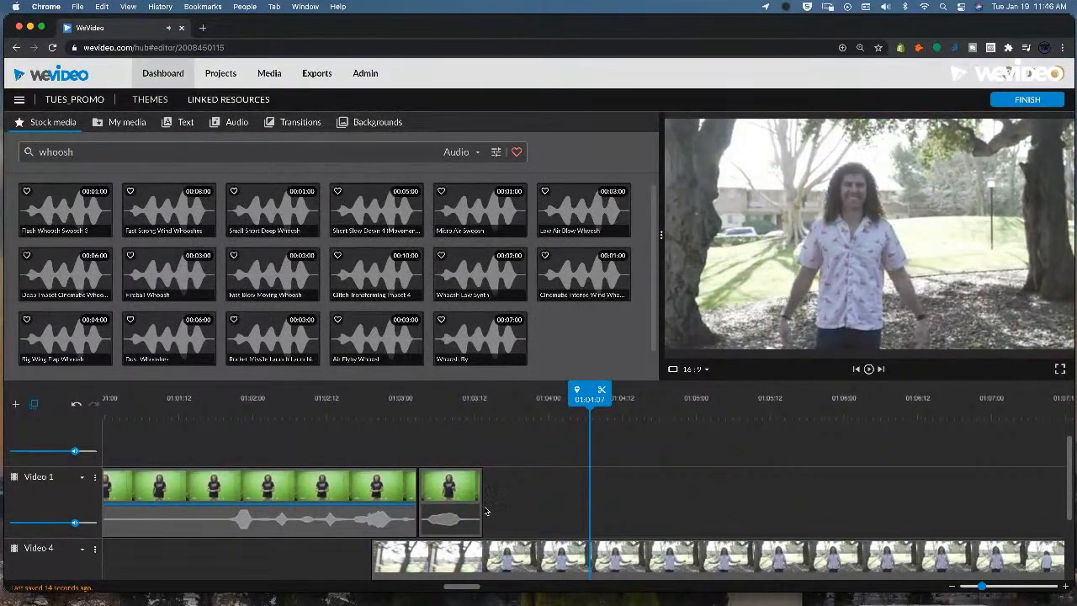
Step: Play the cut from the two-person video-call clip into the vertical selfie clip near the end of Video 4
{"action": "scroll", "coordinate": [503, 518], "scroll_direction": "down", "scroll_amount": 2}
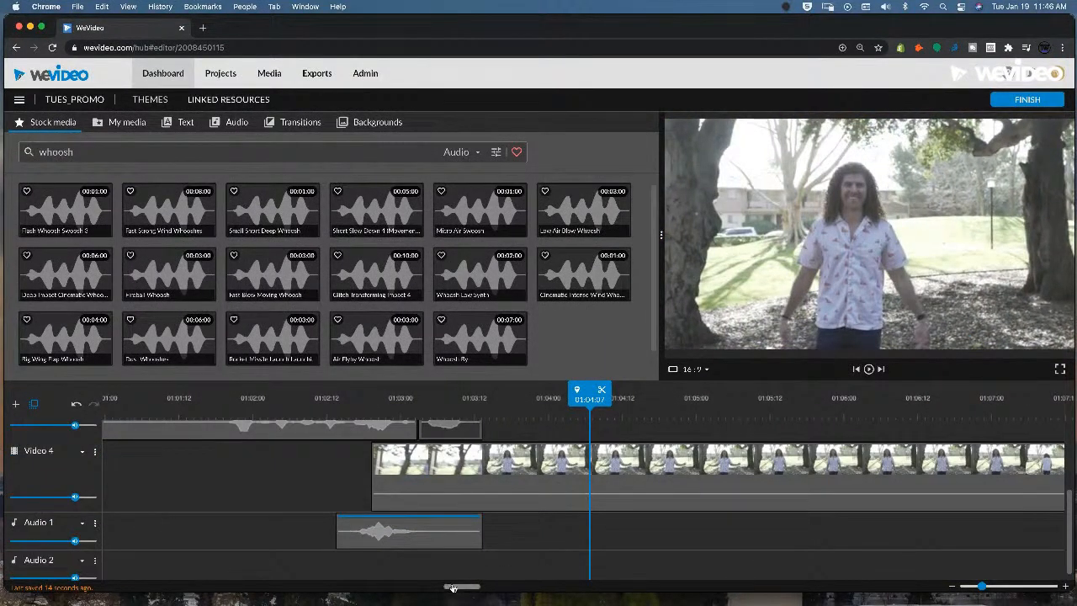
{"action": "scroll", "coordinate": [449, 592], "scroll_direction": "right", "scroll_amount": 8}
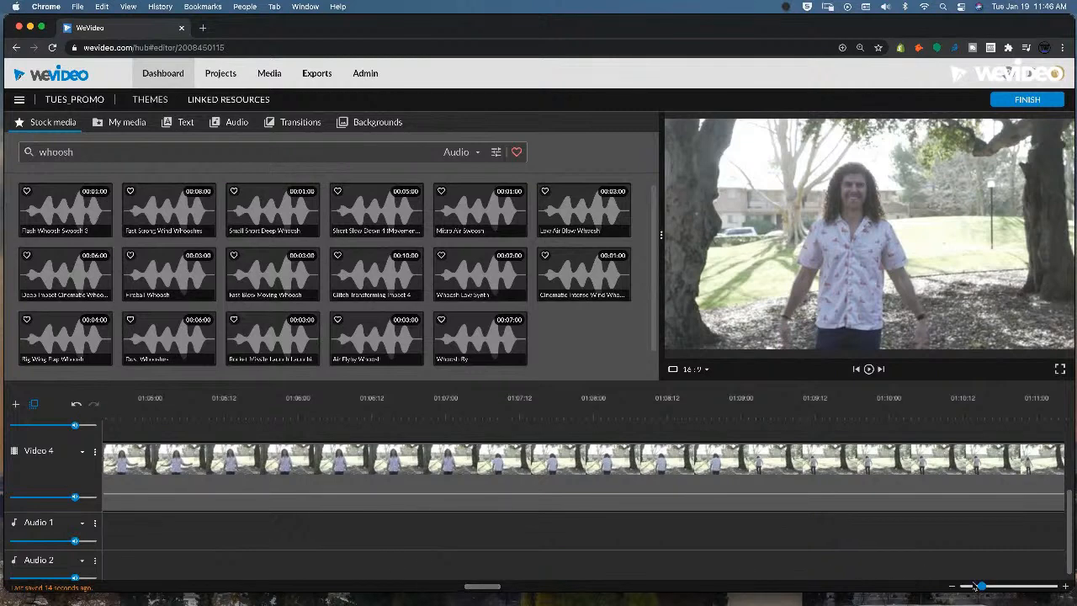
{"action": "left_click_drag", "start_coordinate": [982, 585], "coordinate": [963, 586]}
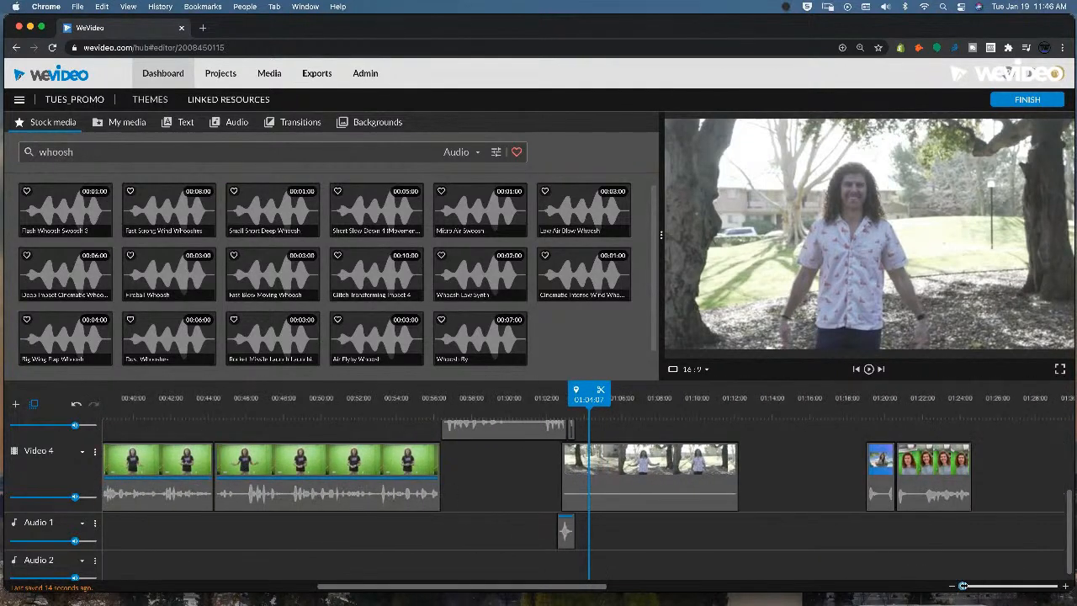
{"action": "left_click", "coordinate": [859, 411]}
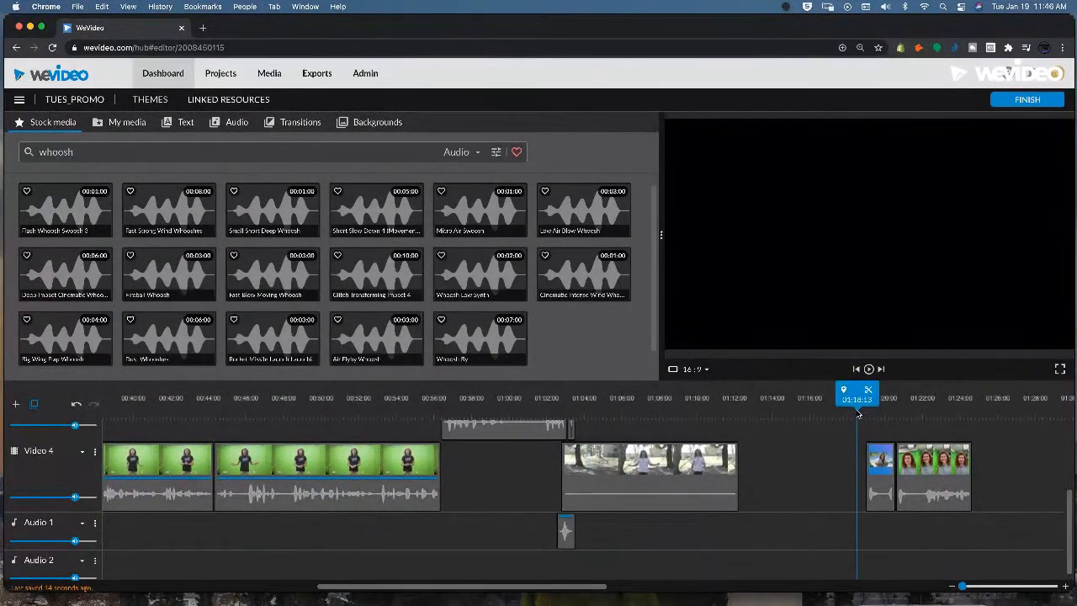
{"action": "left_click_drag", "start_coordinate": [860, 411], "coordinate": [887, 407]}
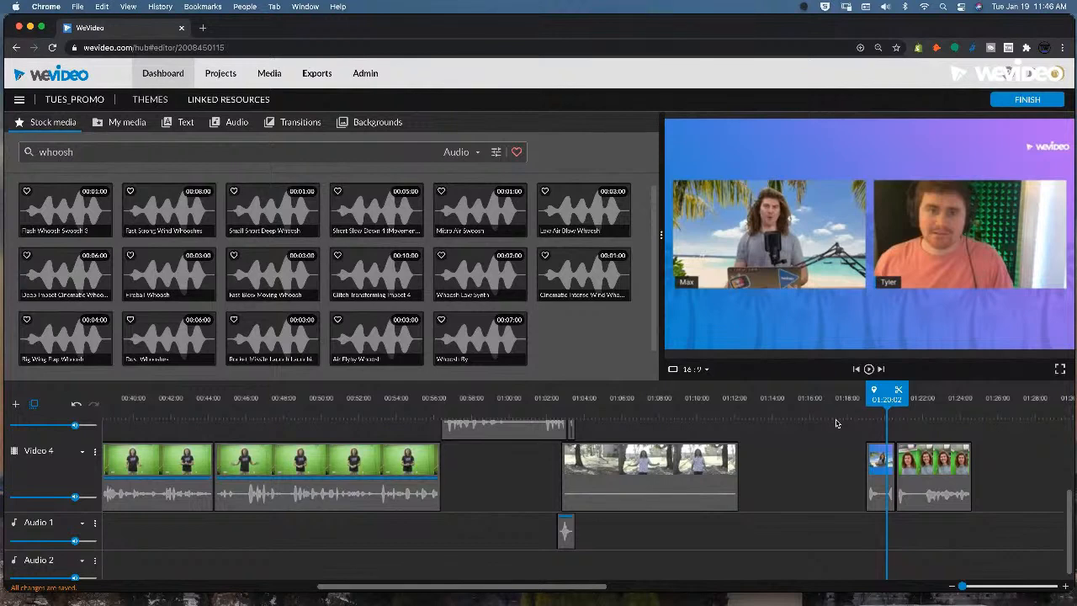
{"action": "key", "text": "space"}
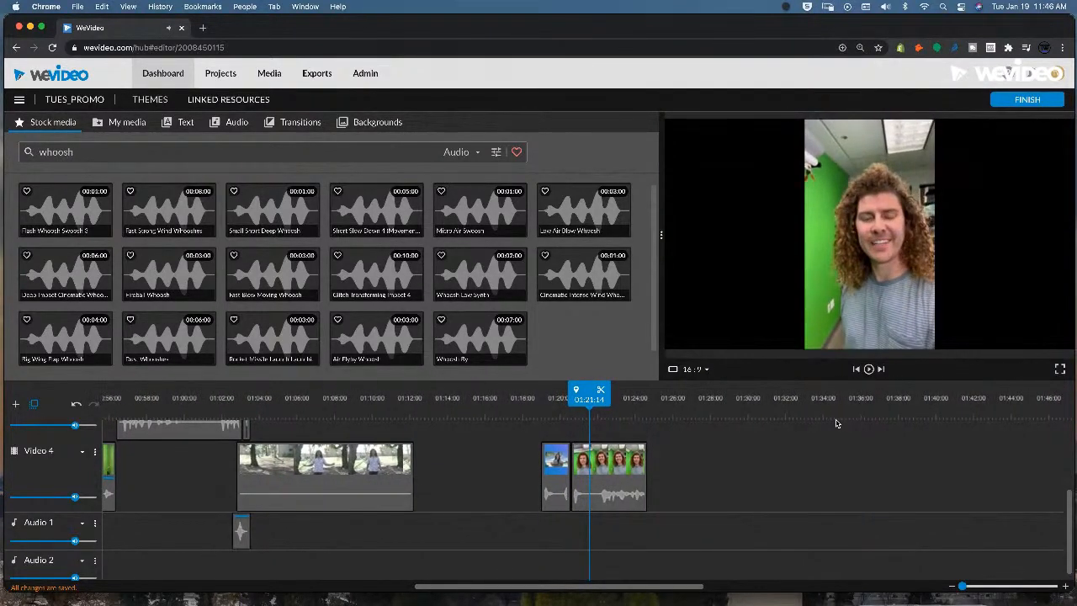
{"action": "left_click", "coordinate": [547, 409]}
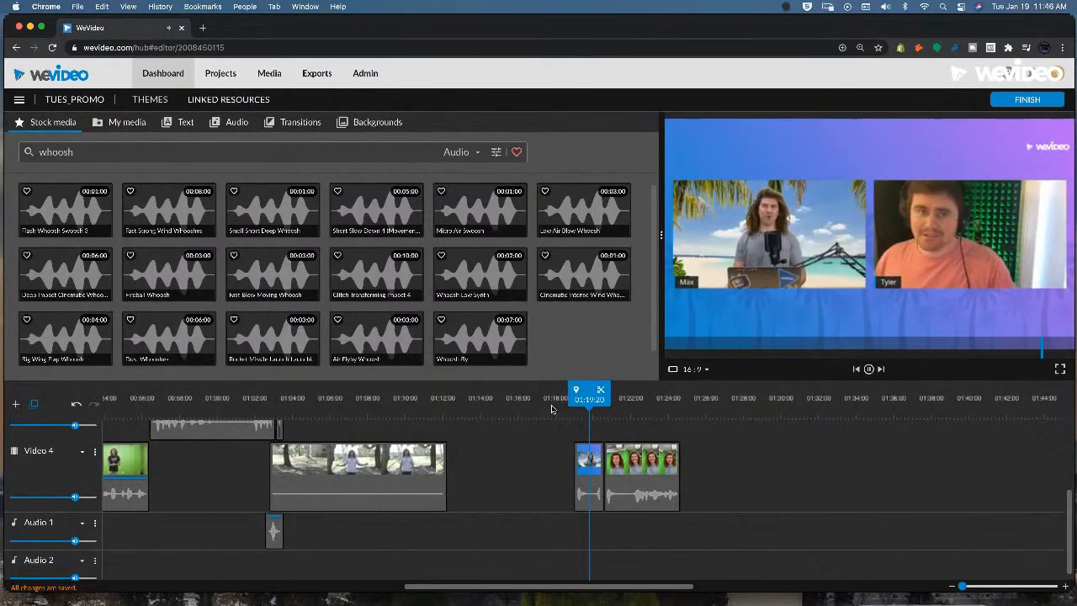
{"action": "key", "text": "space"}
{"action": "key", "text": "space"}
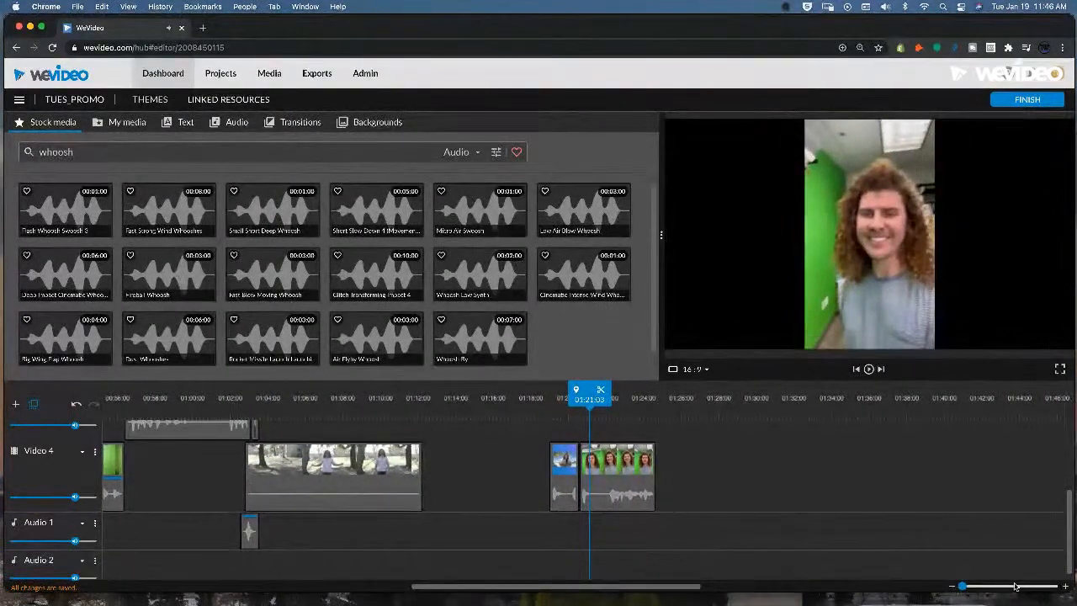
Step: Move the video-call clip up to Video 1 and extend its end to about 01:21:01, shifting the selfie clip later
{"action": "left_click_drag", "start_coordinate": [962, 586], "coordinate": [974, 586]}
{"action": "left_click", "coordinate": [496, 408]}
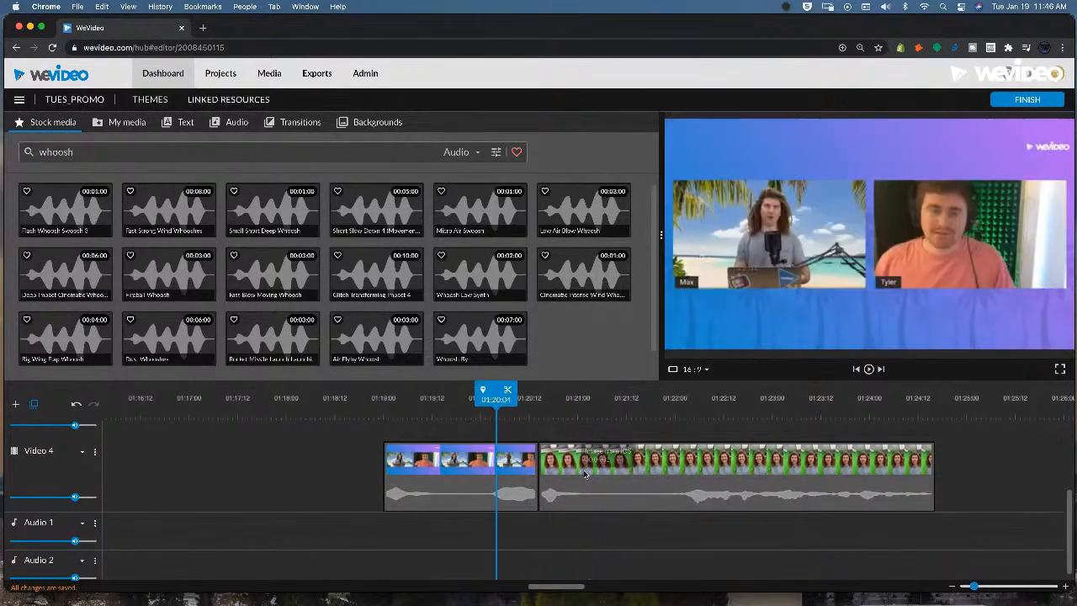
{"action": "left_click_drag", "start_coordinate": [497, 461], "coordinate": [484, 439]}
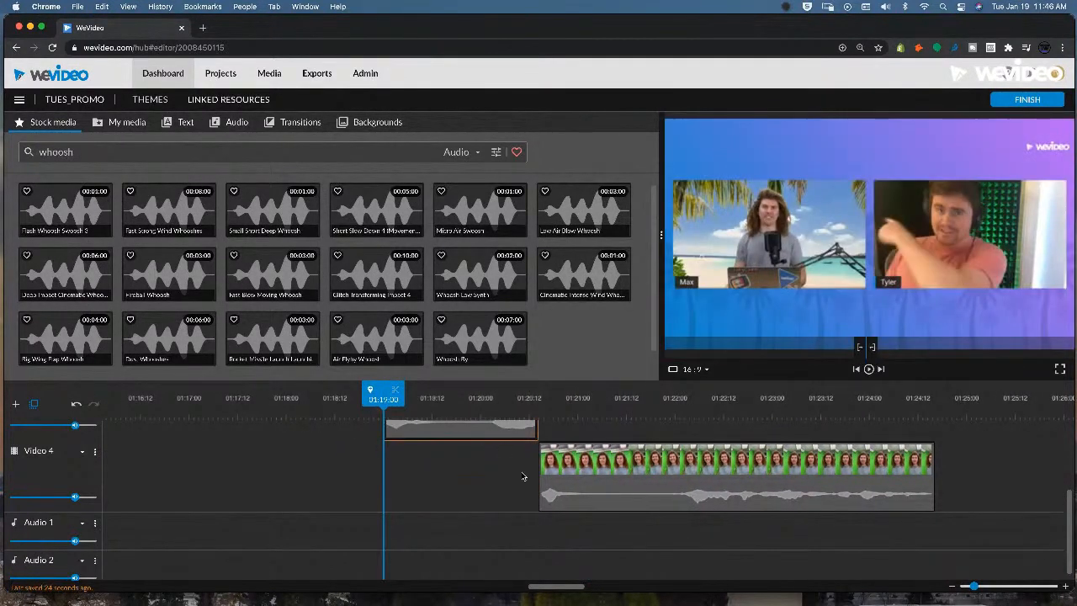
{"action": "scroll", "coordinate": [527, 476], "scroll_direction": "up", "scroll_amount": 1}
{"action": "left_click_drag", "start_coordinate": [584, 498], "coordinate": [629, 496]}
{"action": "scroll", "coordinate": [540, 496], "scroll_direction": "up", "scroll_amount": 3}
{"action": "left_click_drag", "start_coordinate": [538, 505], "coordinate": [582, 505]}
Step: Play the cut from the extended video-call clip on Video 1 into the selfie clip
{"action": "left_click", "coordinate": [519, 407]}
{"action": "key", "text": "space"}
{"action": "key", "text": "space"}
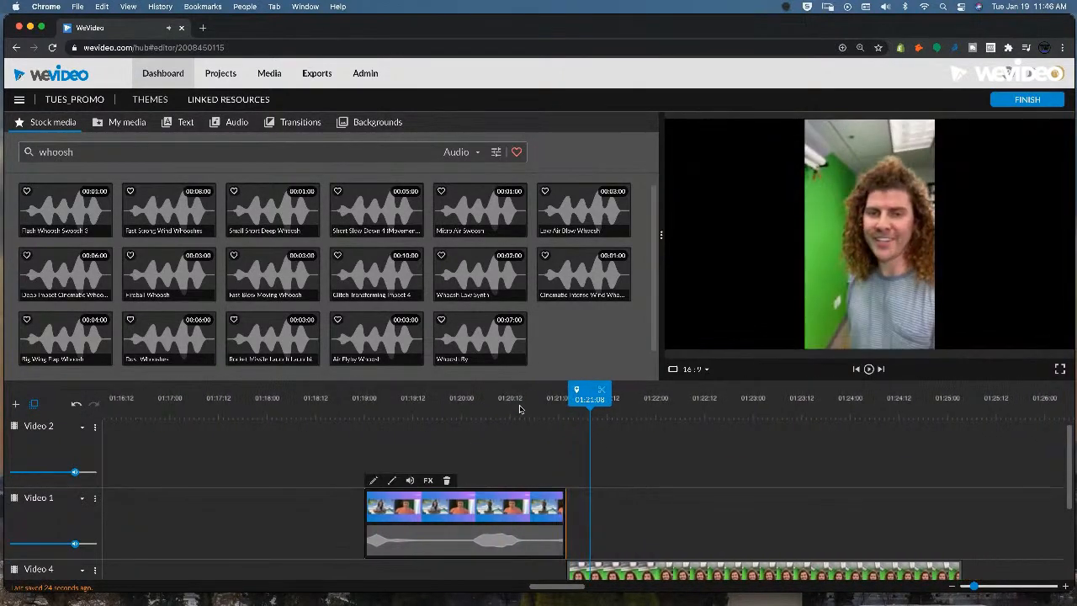
{"action": "left_click", "coordinate": [527, 408]}
{"action": "left_click", "coordinate": [487, 407]}
{"action": "key", "text": "space"}
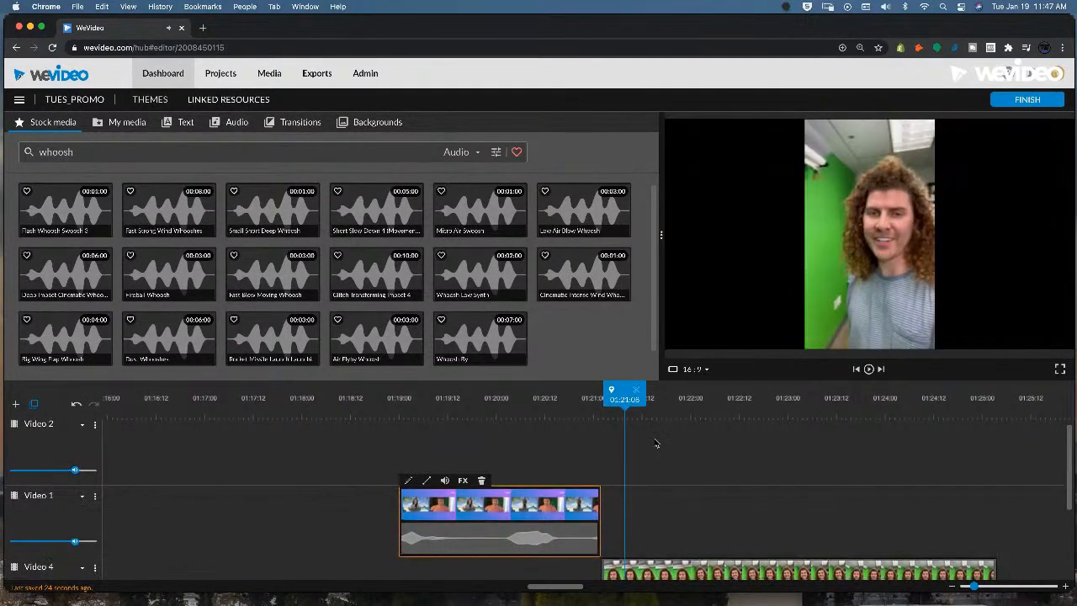
Step: Move the selfie clip later, extend its start back toward the video-call clip, and play the new cut
{"action": "scroll", "coordinate": [647, 486], "scroll_direction": "down", "scroll_amount": 2}
{"action": "left_click_drag", "start_coordinate": [605, 511], "coordinate": [668, 512]}
{"action": "left_click_drag", "start_coordinate": [558, 504], "coordinate": [510, 505]}
{"action": "key", "text": "space"}
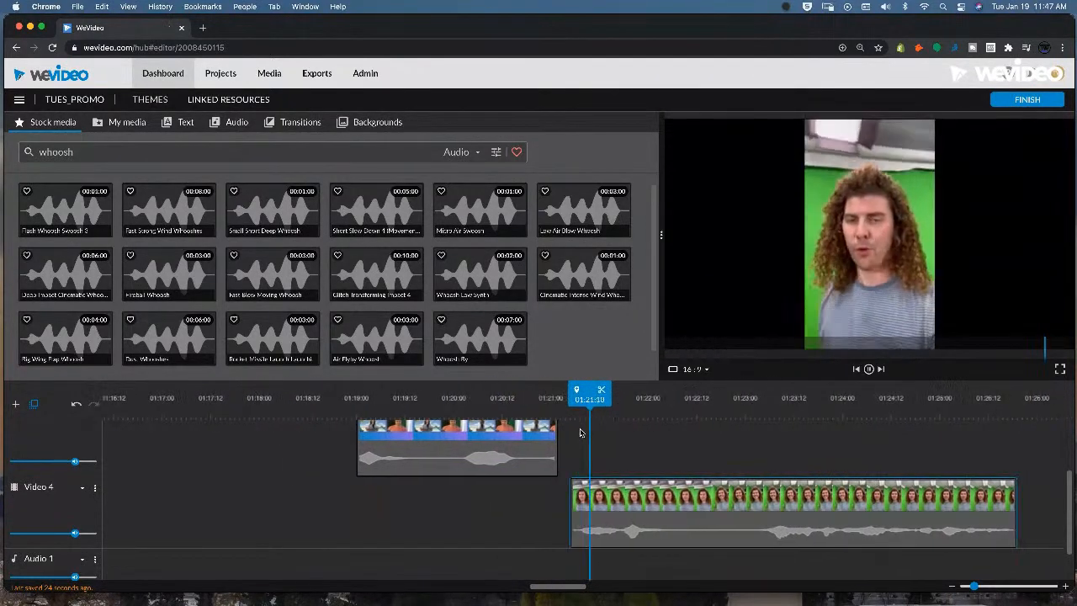
{"action": "key", "text": "space"}
Step: Undo the recent moves and extensions of the selfie and video-call clips
{"action": "key", "text": "super+z"}
{"action": "key", "text": "super+z"}
{"action": "key", "text": "super+z"}
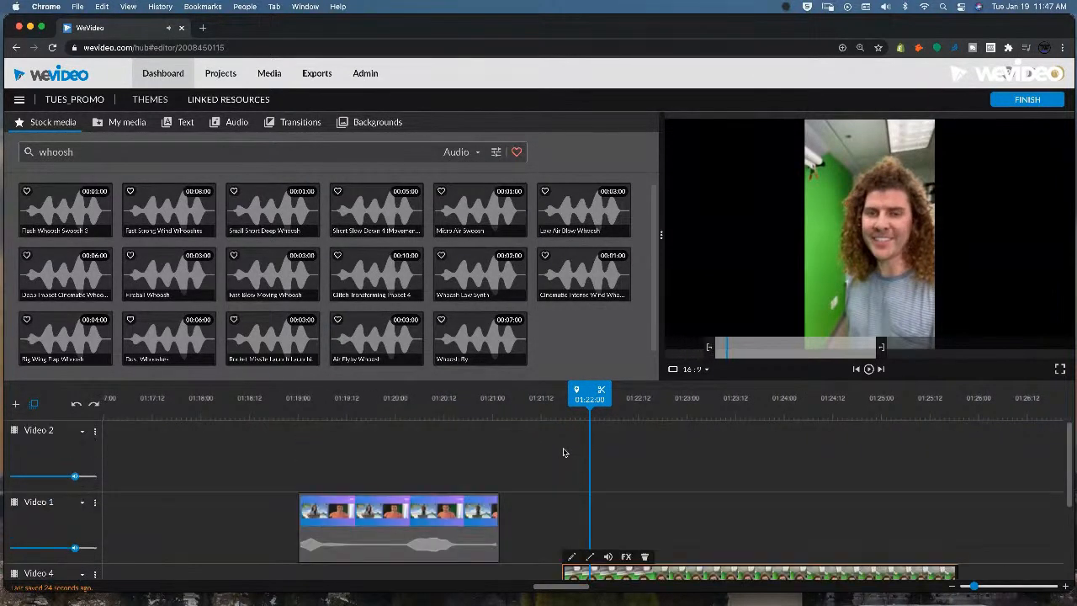
{"action": "scroll", "coordinate": [554, 467], "scroll_direction": "down", "scroll_amount": 2}
{"action": "key", "text": "super+z"}
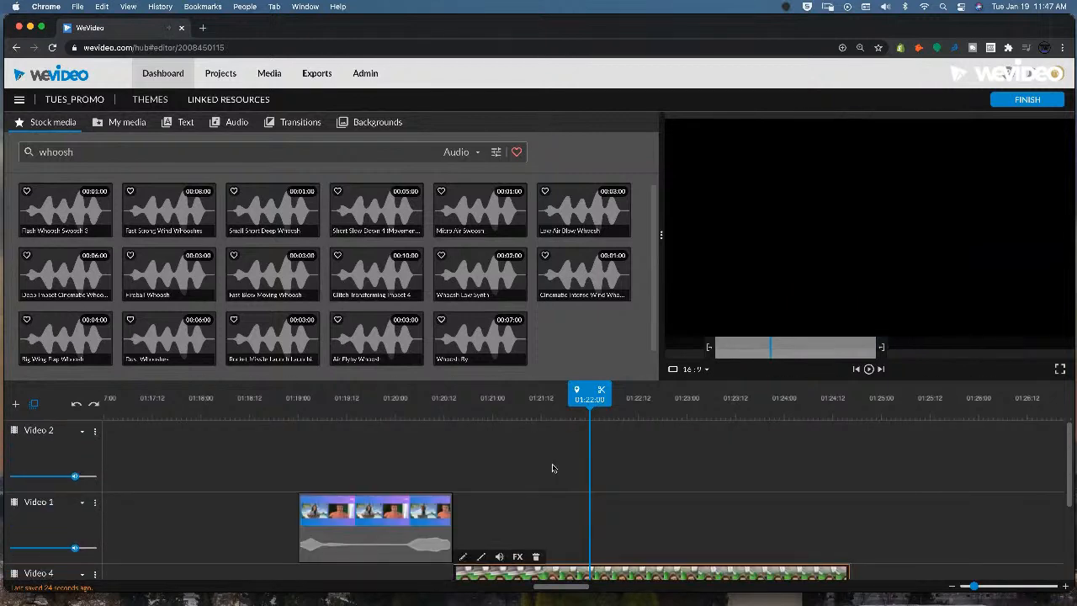
Step: Play the original cut from the video-call clip into the selfie clip
{"action": "left_click", "coordinate": [442, 408]}
{"action": "key", "text": "space"}
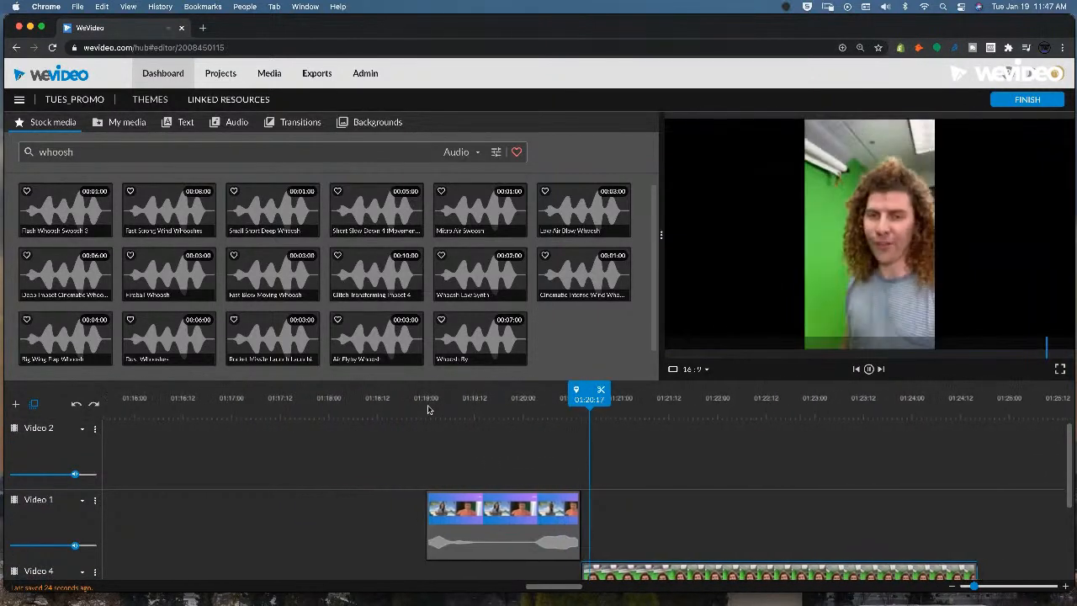
{"action": "scroll", "coordinate": [440, 434], "scroll_direction": "down", "scroll_amount": 3}
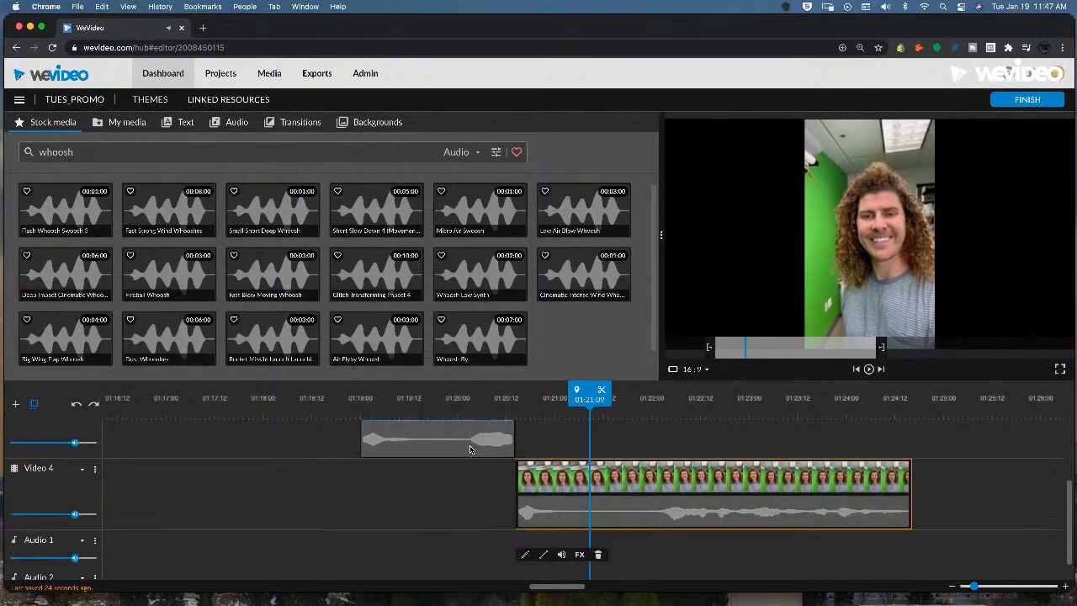
{"action": "left_click", "coordinate": [492, 401]}
{"action": "key", "text": "space"}
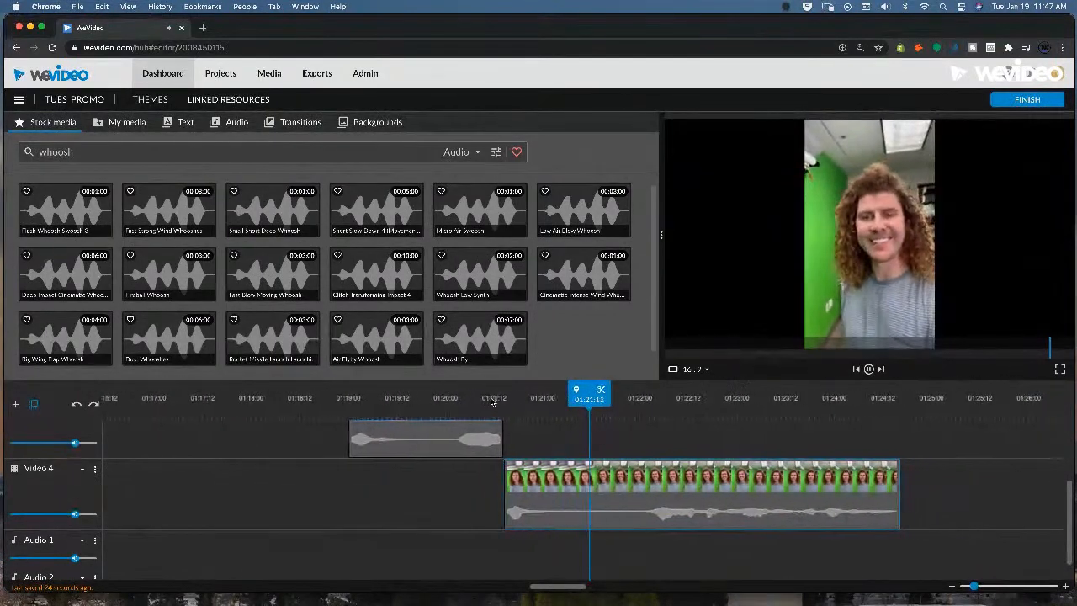
{"action": "left_click", "coordinate": [423, 399]}
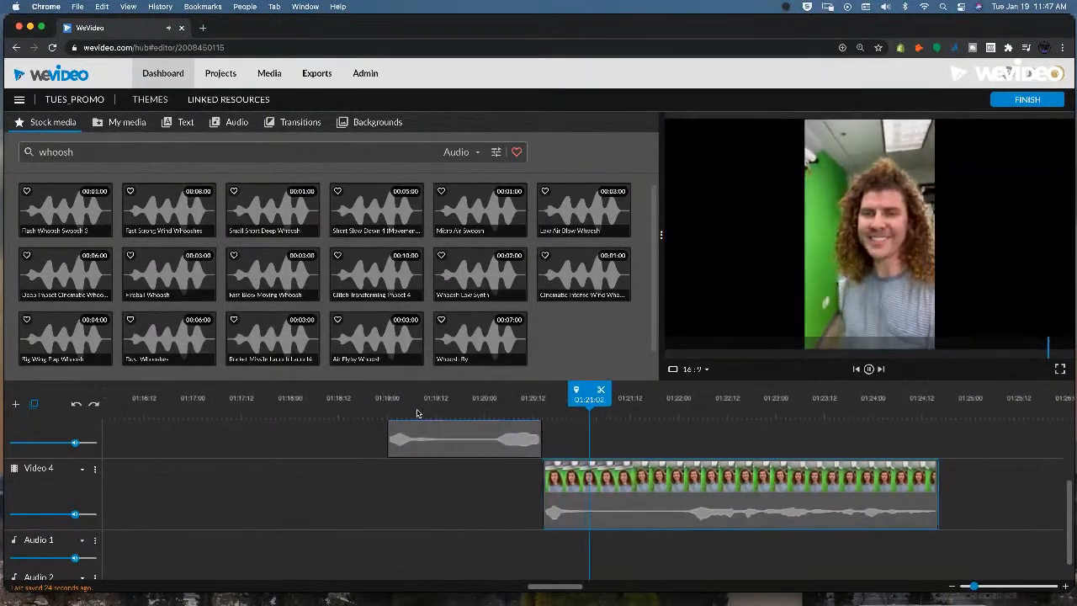
Step: Move the video-call clip back to Video 4 directly before the selfie clip and place the playhead at 01:20:10
{"action": "left_click", "coordinate": [424, 446]}
{"action": "left_click_drag", "start_coordinate": [425, 446], "coordinate": [426, 483]}
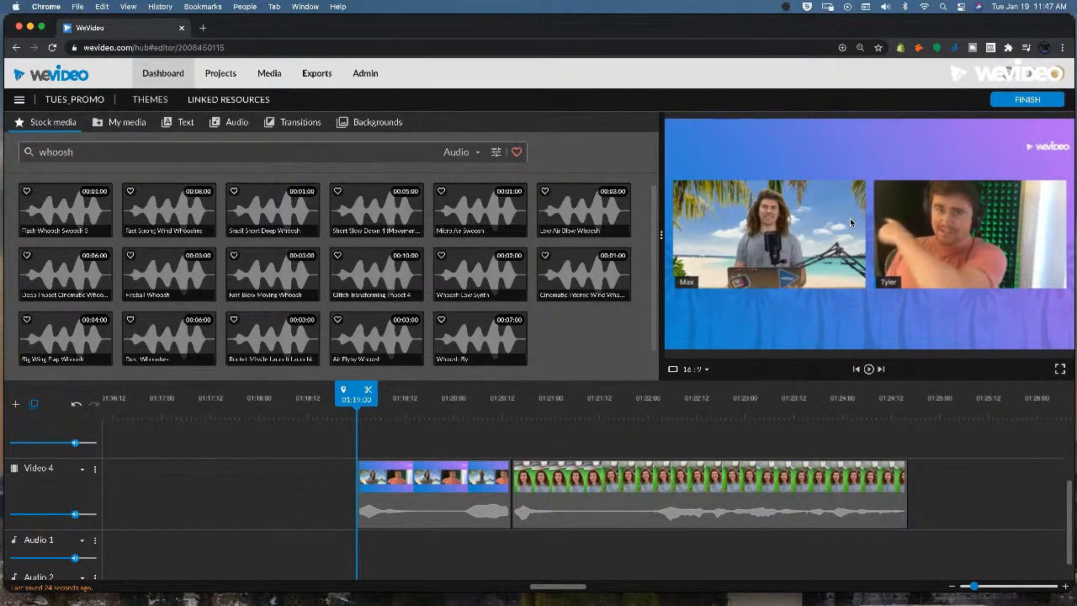
{"action": "left_click_drag", "start_coordinate": [494, 397], "coordinate": [540, 411]}
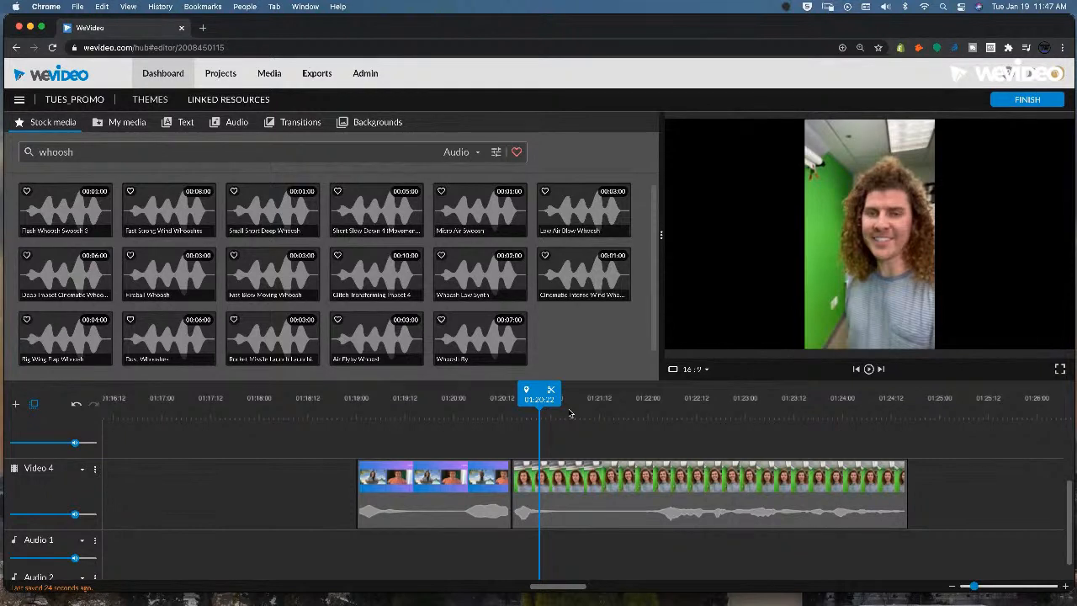
{"action": "left_click", "coordinate": [492, 415]}
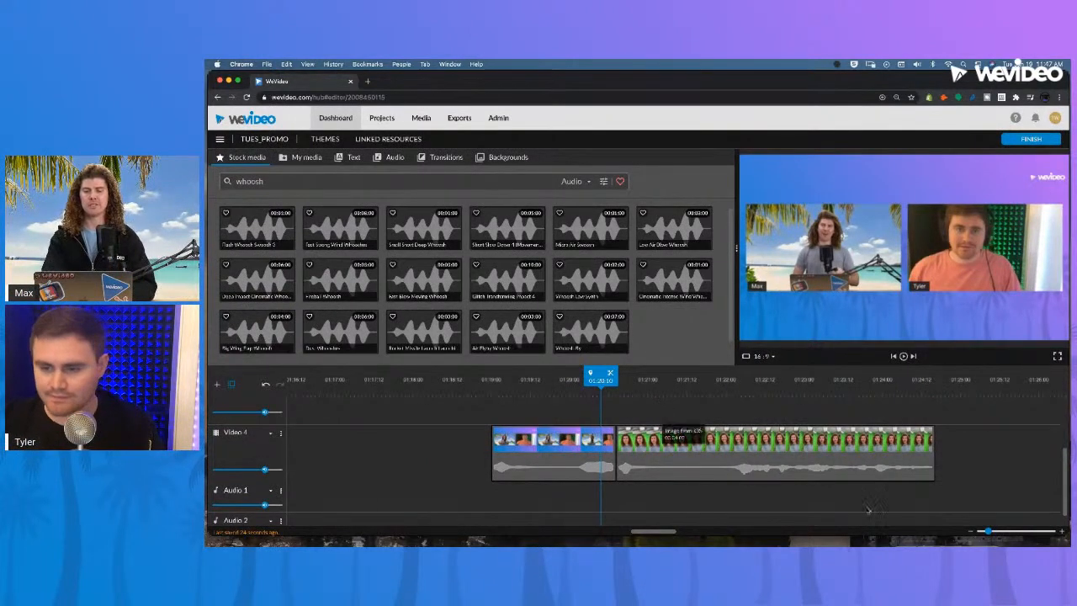
{"action": "left_click_drag", "start_coordinate": [988, 531], "coordinate": [979, 533]}
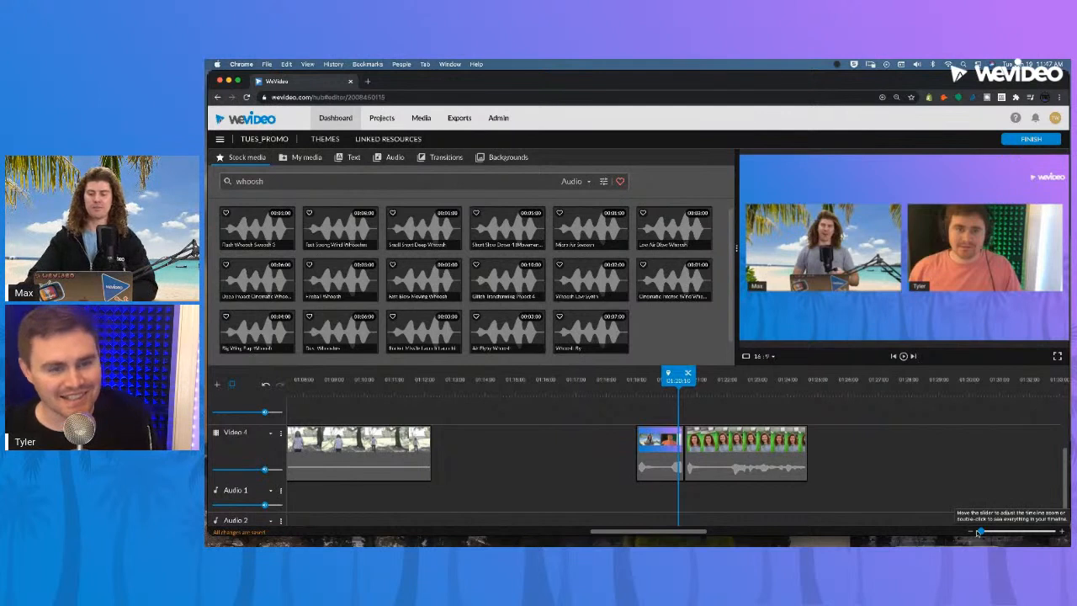
{"action": "left_click_drag", "start_coordinate": [652, 535], "coordinate": [483, 533]}
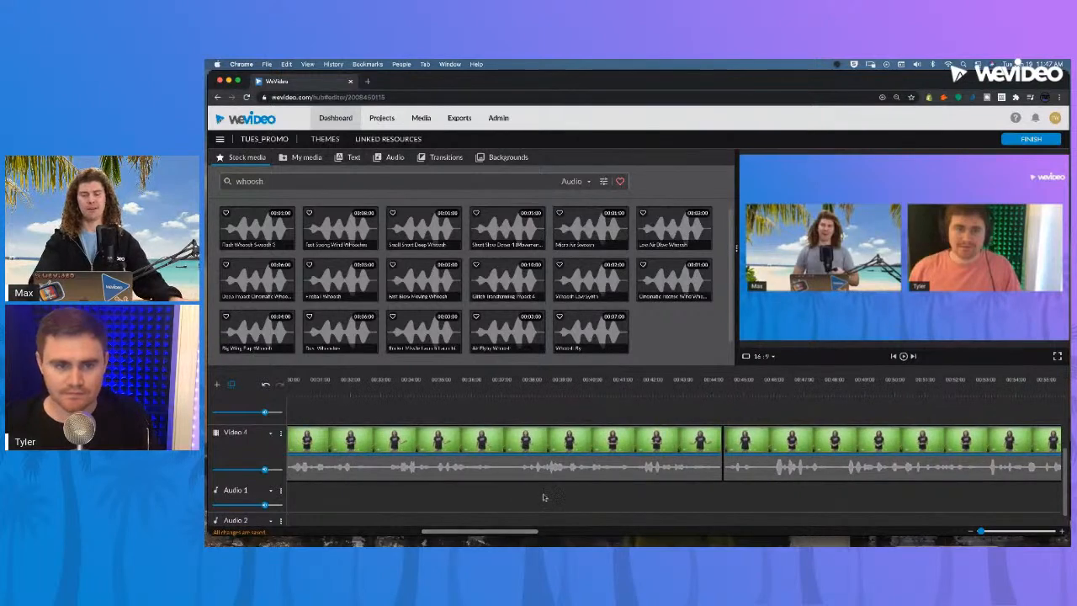
{"action": "scroll", "coordinate": [547, 471], "scroll_direction": "up", "scroll_amount": 2}
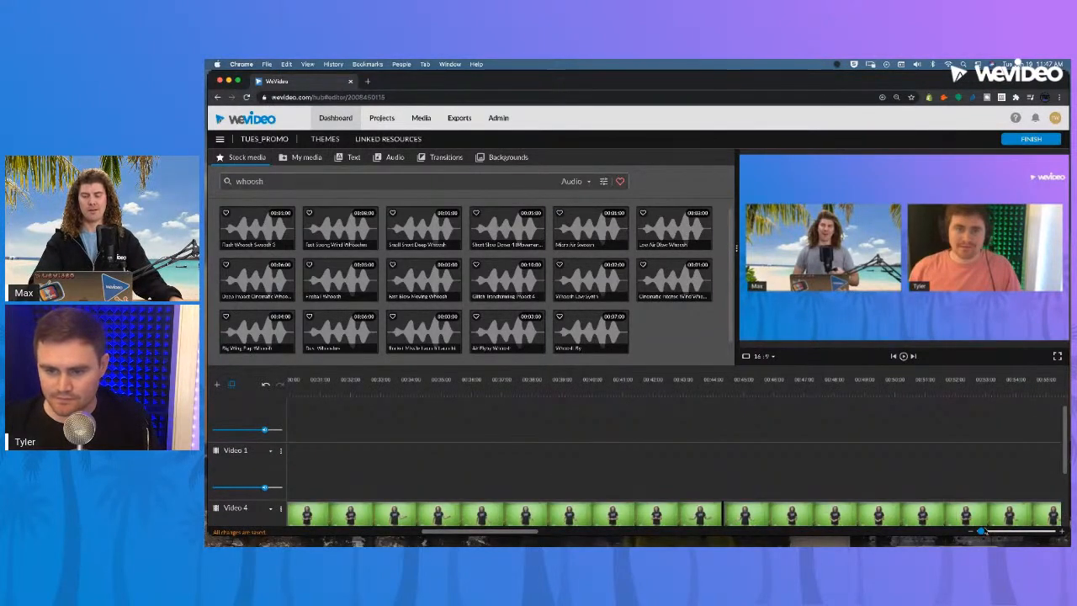
{"action": "left_click_drag", "start_coordinate": [980, 532], "coordinate": [977, 532]}
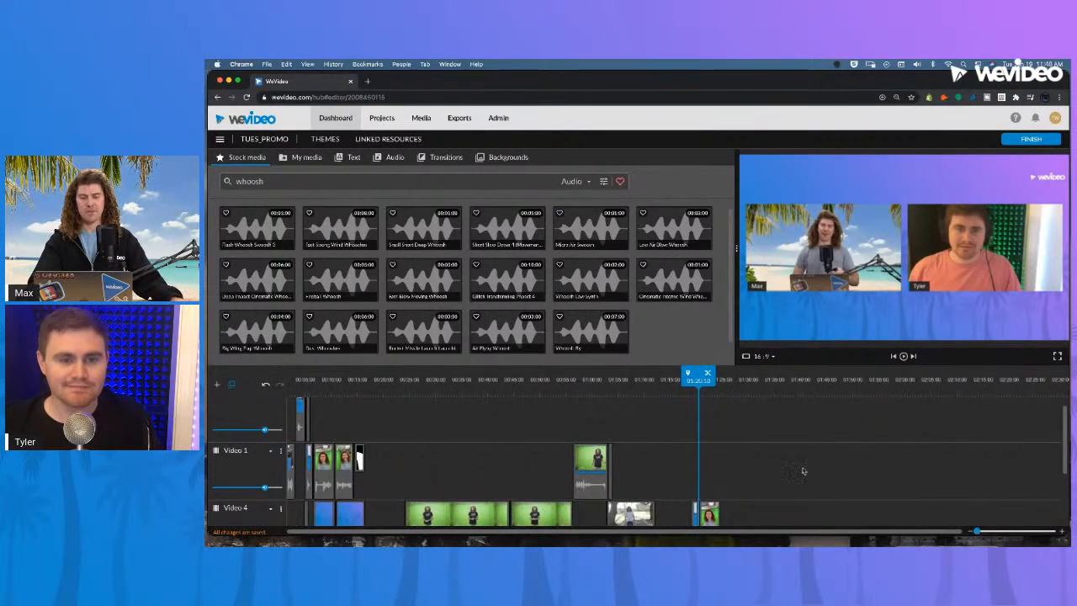
{"action": "scroll", "coordinate": [808, 471], "scroll_direction": "down", "scroll_amount": 3}
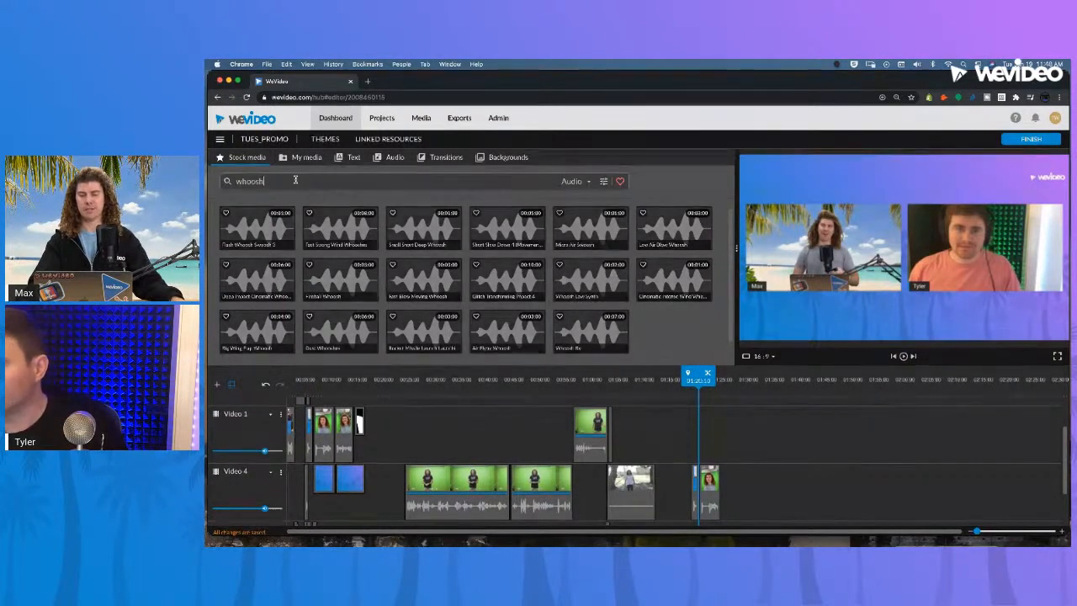
Step: Search the stock media for "subscribe" with the media type set to All
{"action": "key", "text": "super+a"}
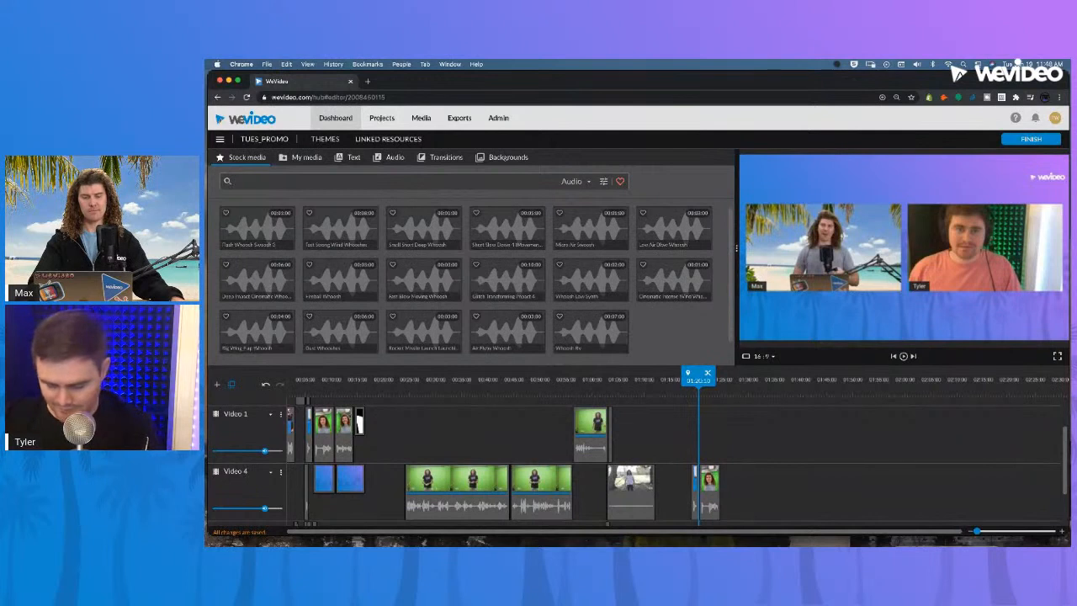
{"action": "type", "text": "subscribe"}
{"action": "key", "text": "Return"}
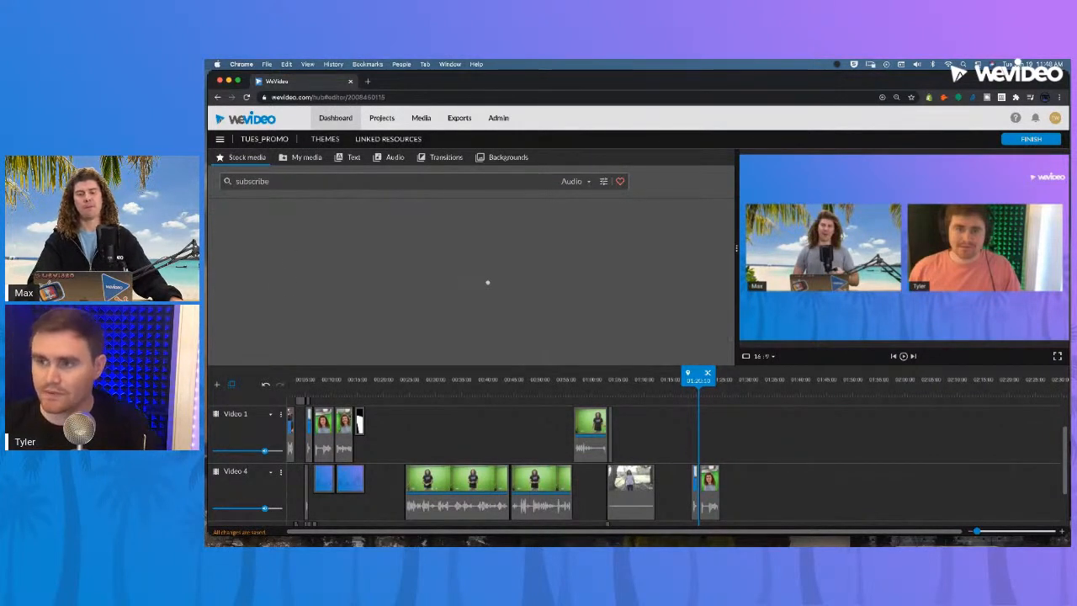
{"action": "left_click", "coordinate": [572, 181]}
{"action": "left_click", "coordinate": [579, 200]}
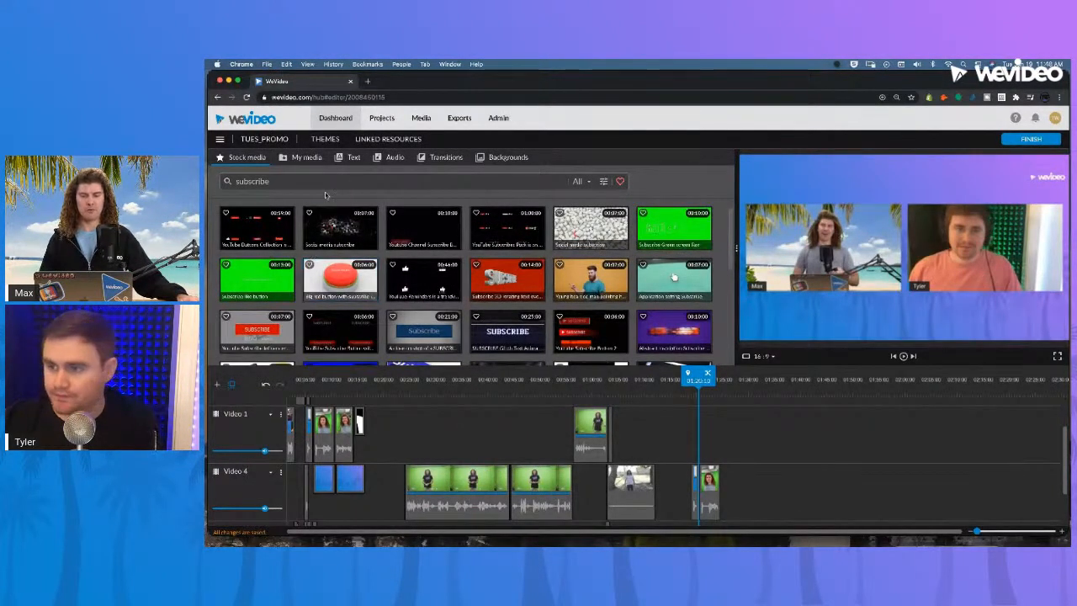
Step: Preview the YouTube Buttons Collection, Social media subscribe and Youtube Channel Subscribe stock clips
{"action": "left_click", "coordinate": [255, 222]}
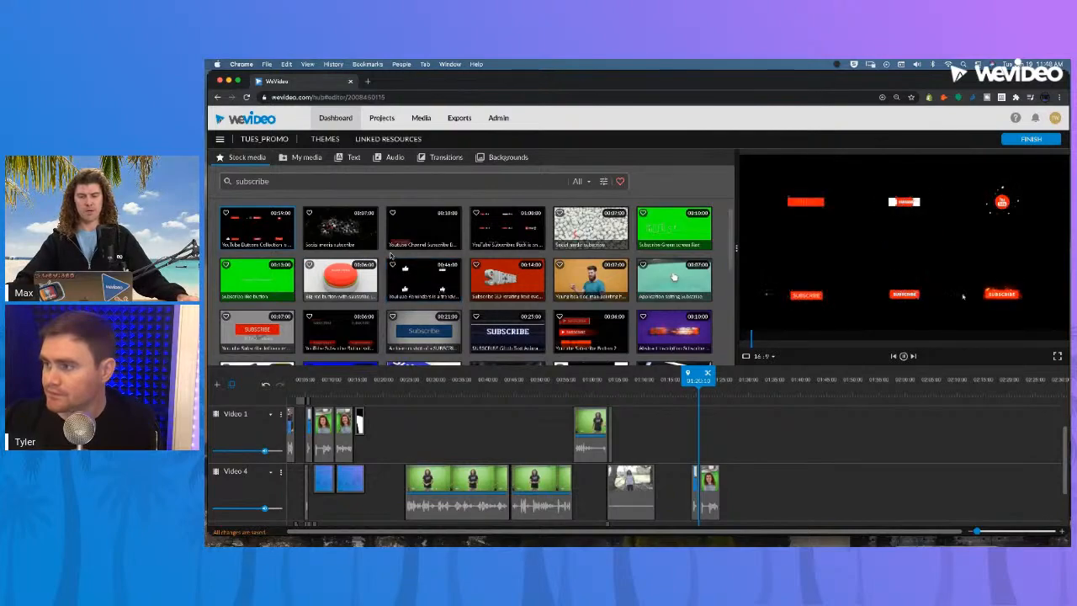
{"action": "left_click", "coordinate": [349, 234]}
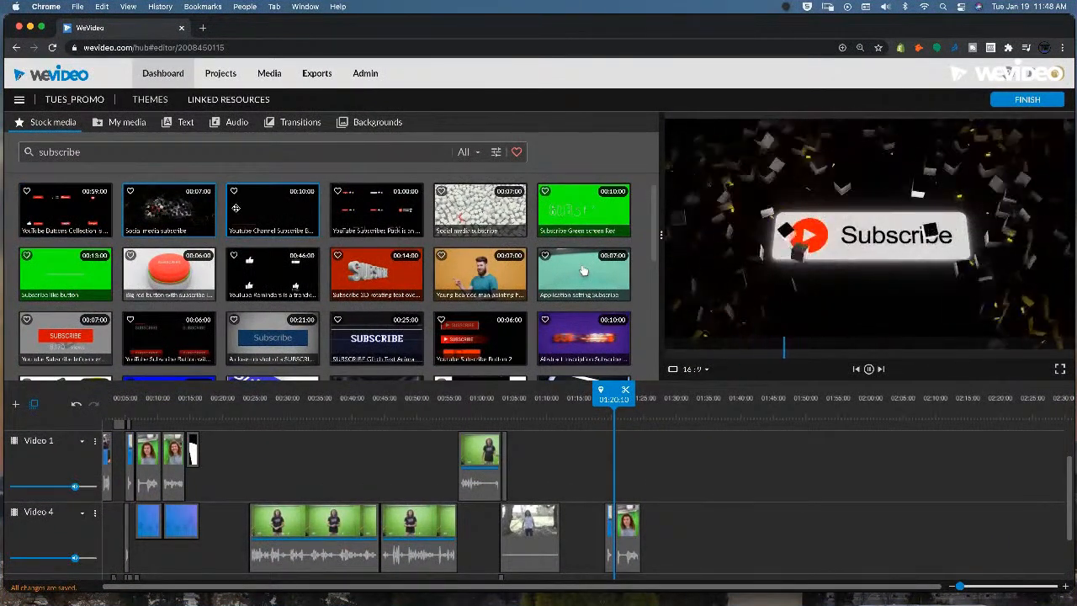
{"action": "left_click", "coordinate": [239, 208]}
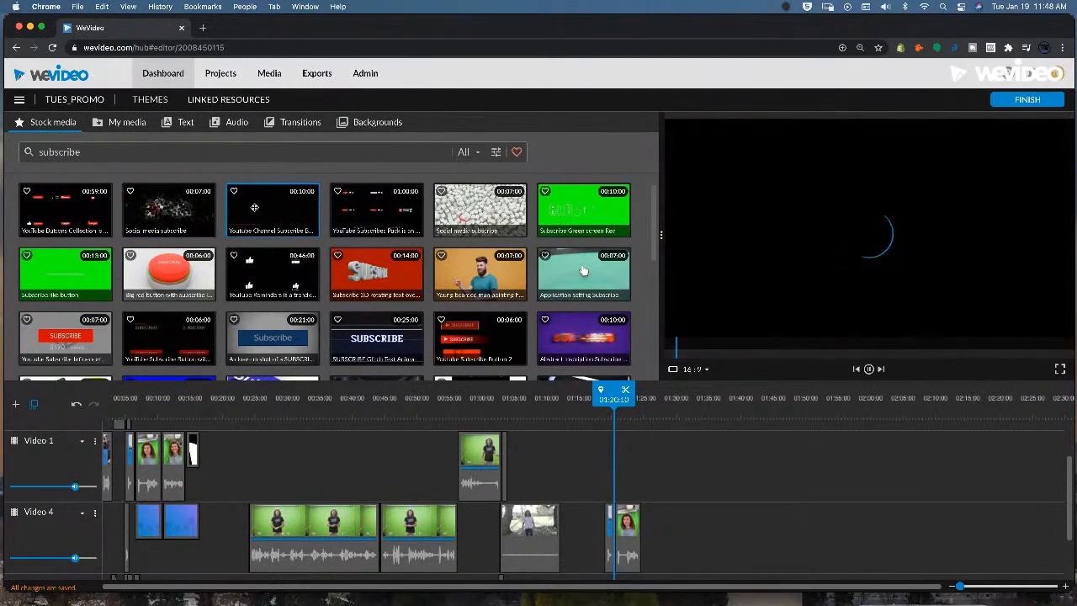
Step: Preview the YouTube Subscribes Pack, Subscribe Green screen and Subscribe 3D rotating text stock clips and browse the other results
{"action": "left_click", "coordinate": [396, 207]}
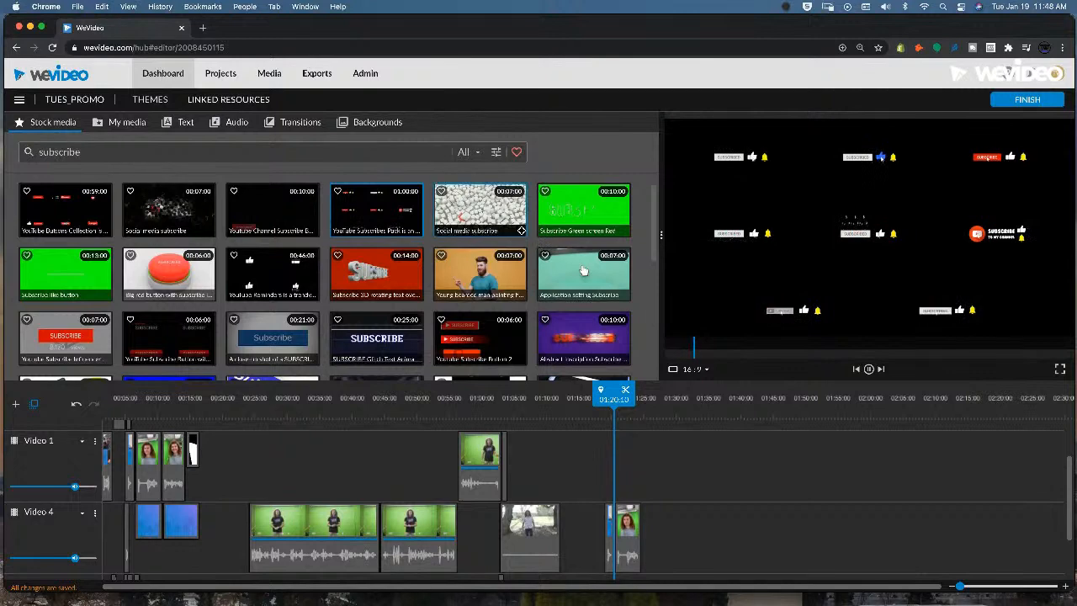
{"action": "left_click", "coordinate": [572, 211]}
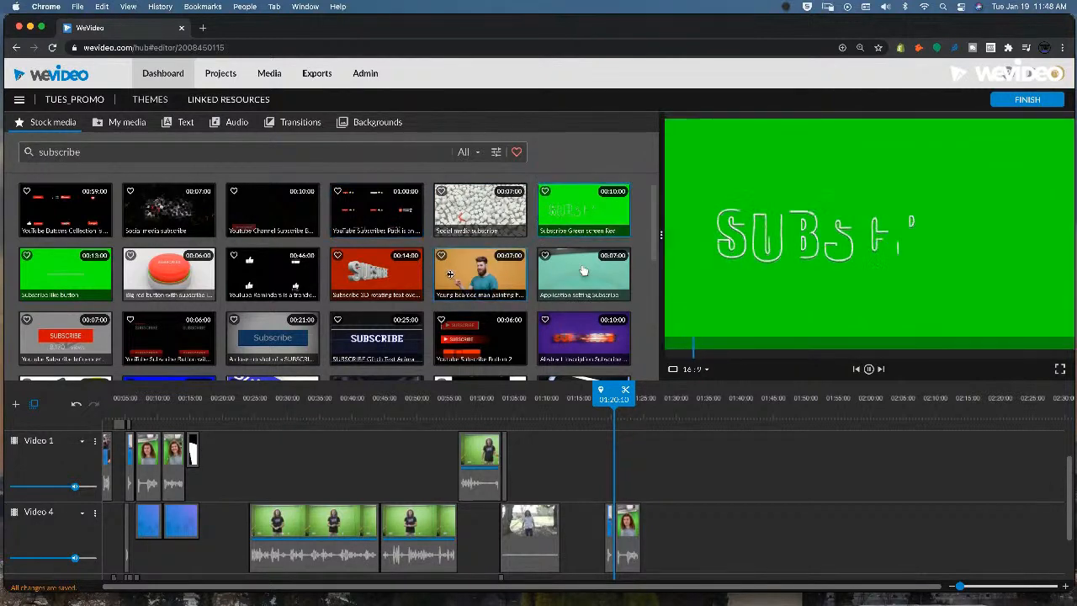
{"action": "left_click", "coordinate": [365, 277]}
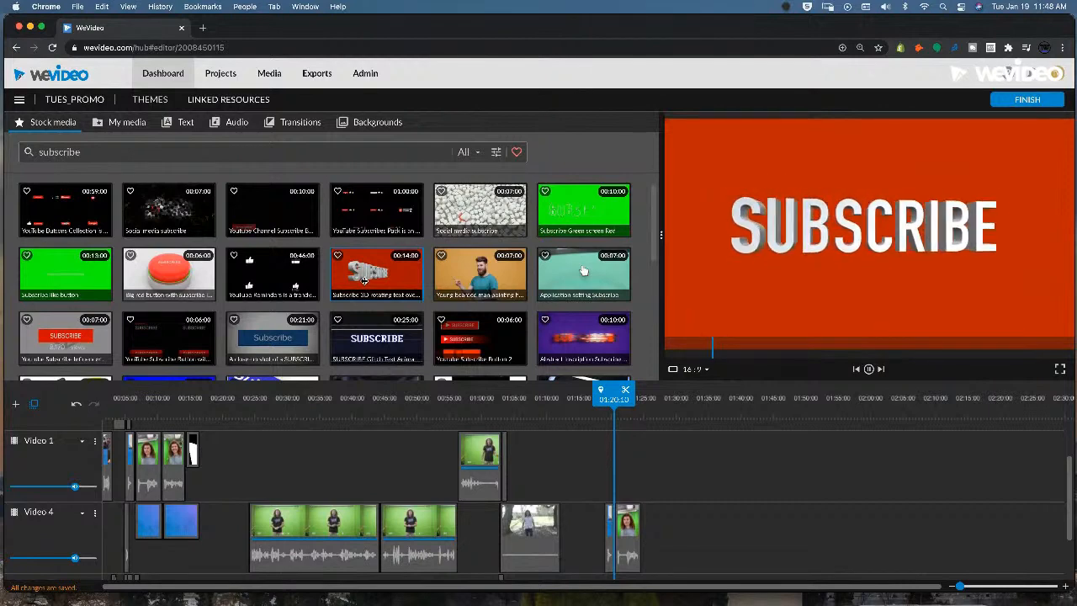
{"action": "scroll", "coordinate": [582, 270], "scroll_direction": "down", "scroll_amount": 3}
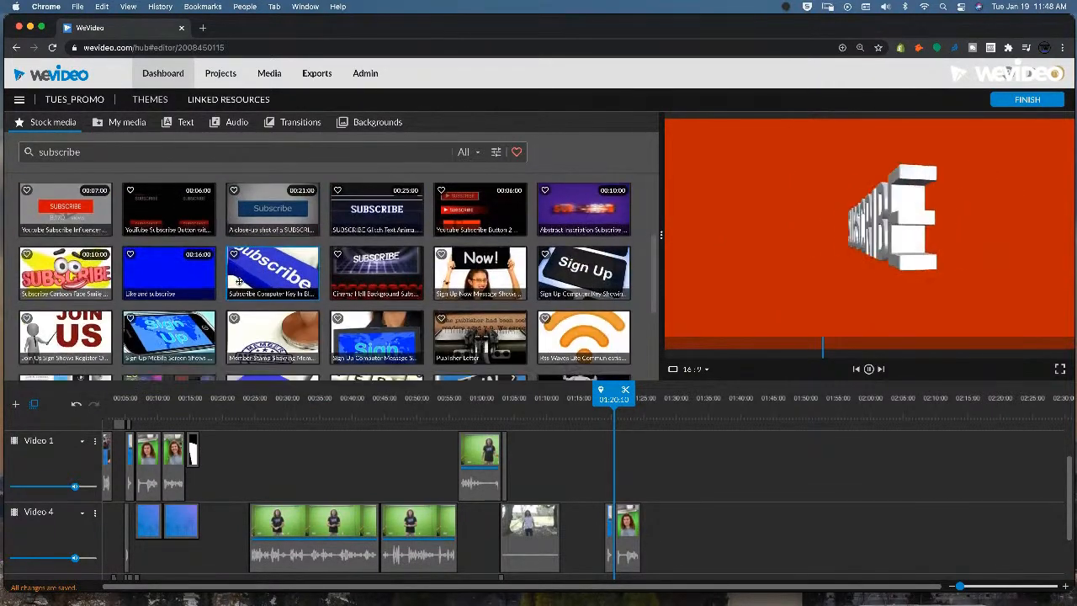
{"action": "scroll", "coordinate": [285, 278], "scroll_direction": "up", "scroll_amount": 3}
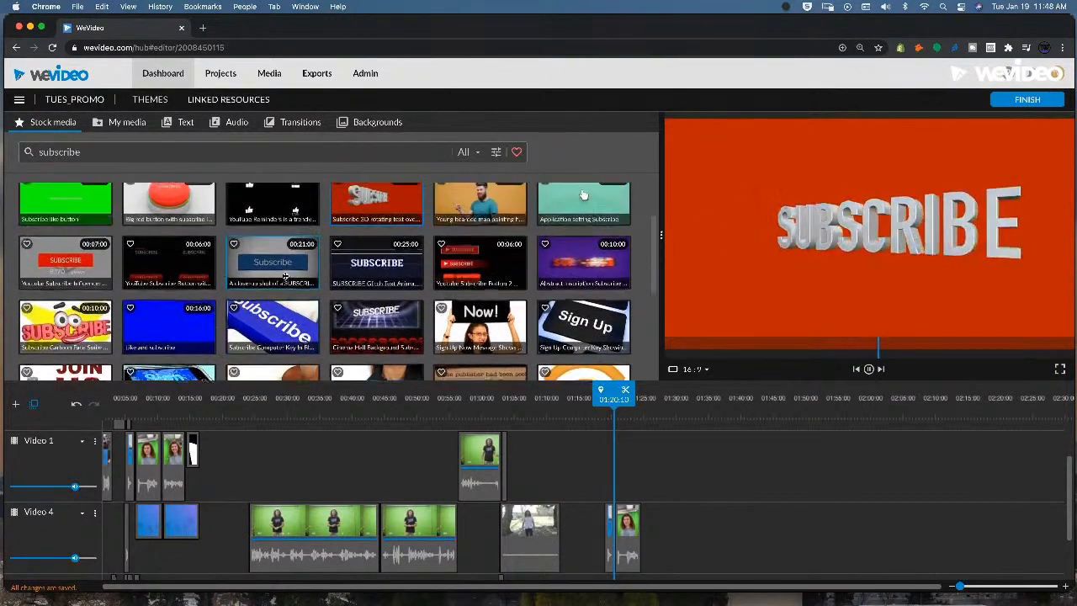
Step: Add the YouTube Buttons Collection stock clip to Video 1, move it earlier to overlap the selfie clip, and place the playhead at 01:22:10
{"action": "left_click", "coordinate": [74, 202]}
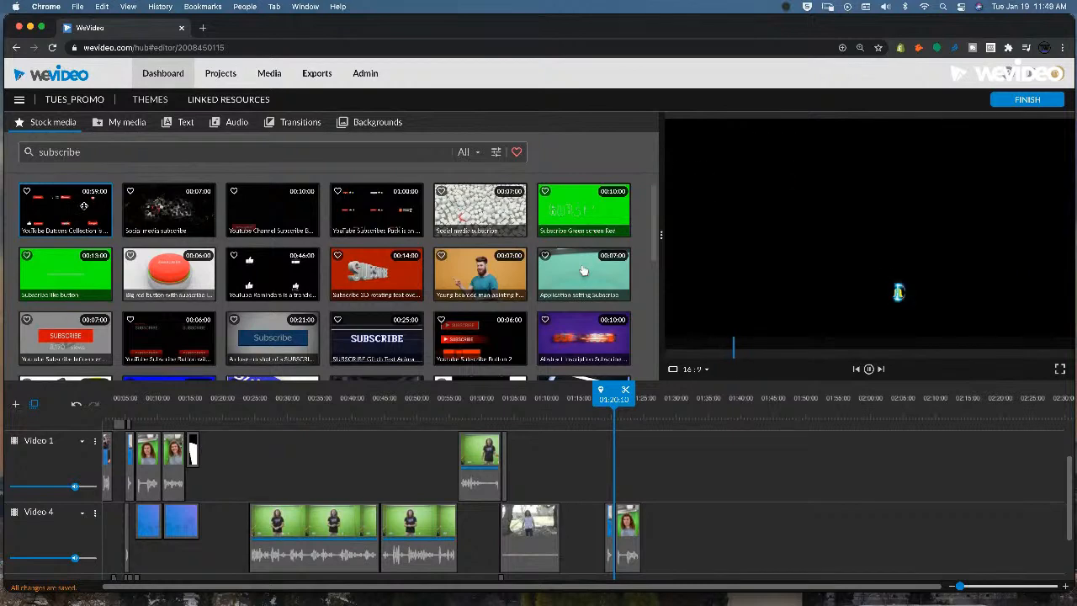
{"action": "left_click_drag", "start_coordinate": [65, 209], "coordinate": [620, 494]}
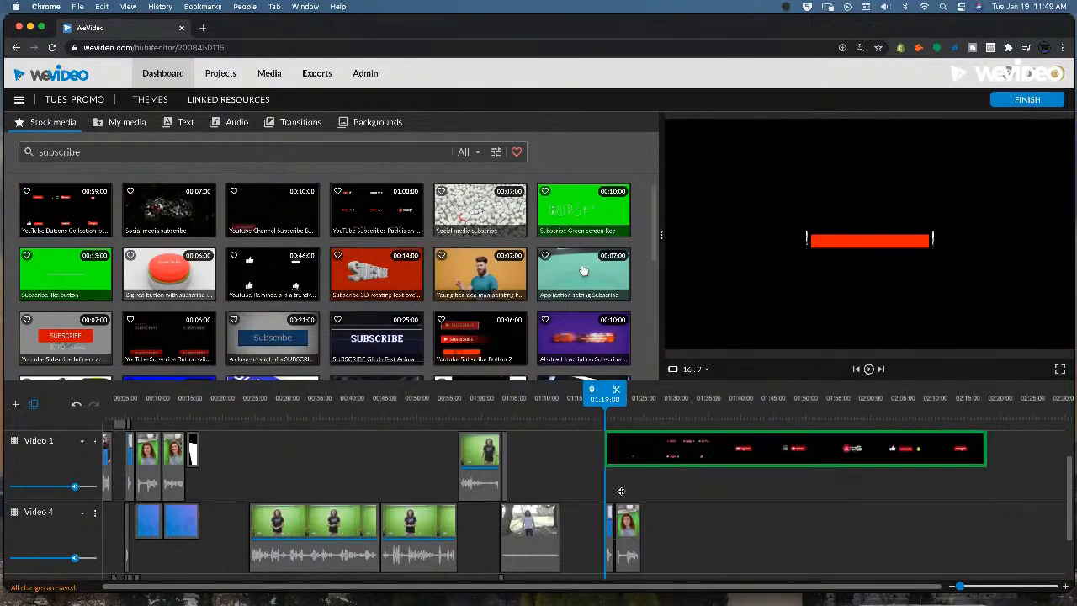
{"action": "left_click_drag", "start_coordinate": [718, 463], "coordinate": [664, 455]}
{"action": "left_click", "coordinate": [628, 411]}
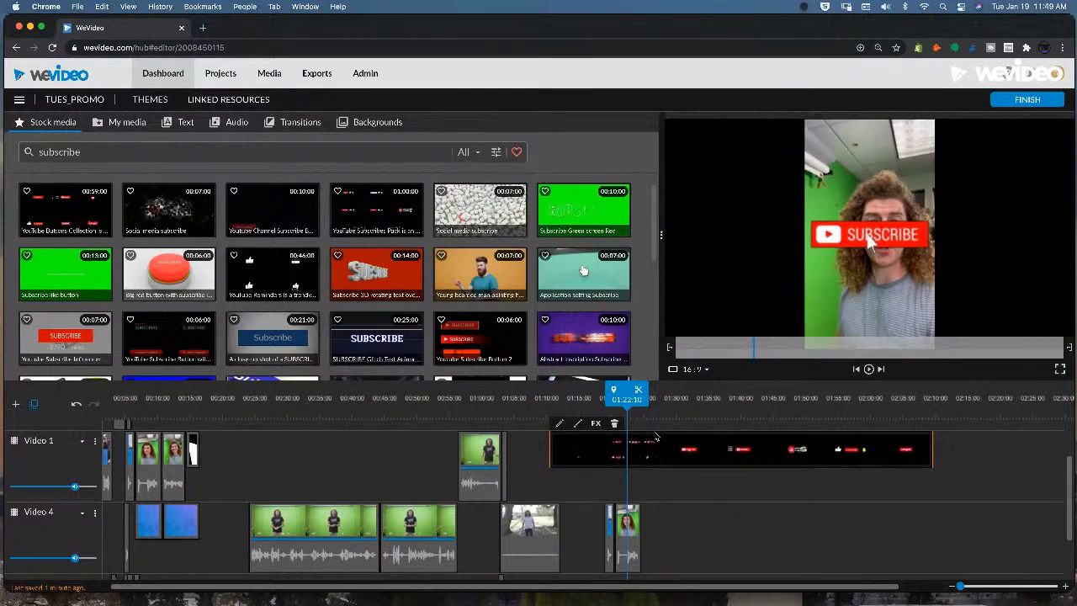
Step: Preview the Subscribe Green screen and YouTube Buttons Collection stock clips to compare their backgrounds
{"action": "left_click", "coordinate": [608, 203]}
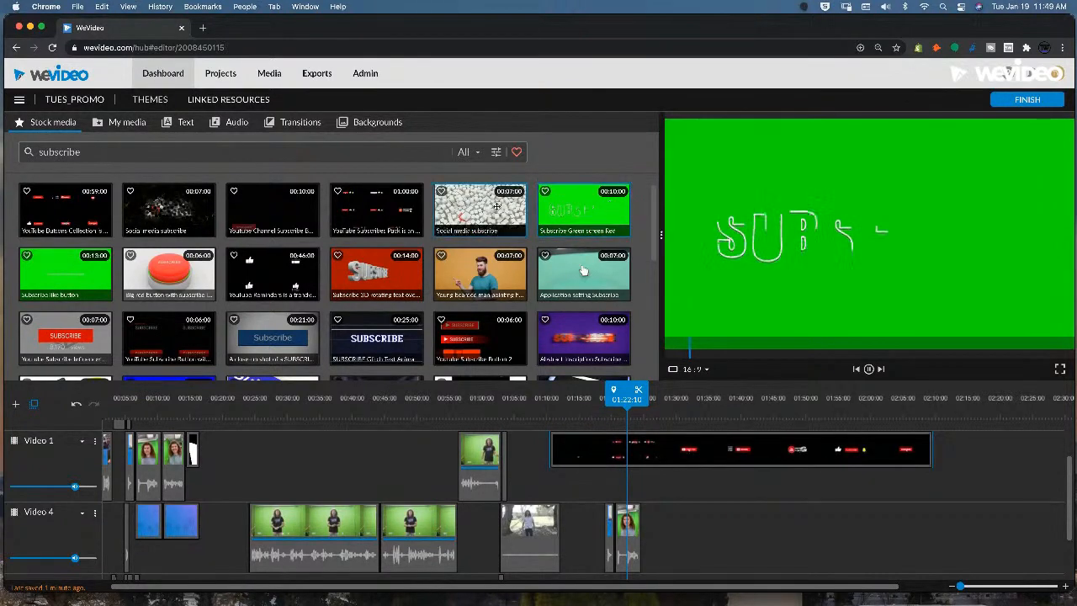
{"action": "left_click", "coordinate": [66, 210]}
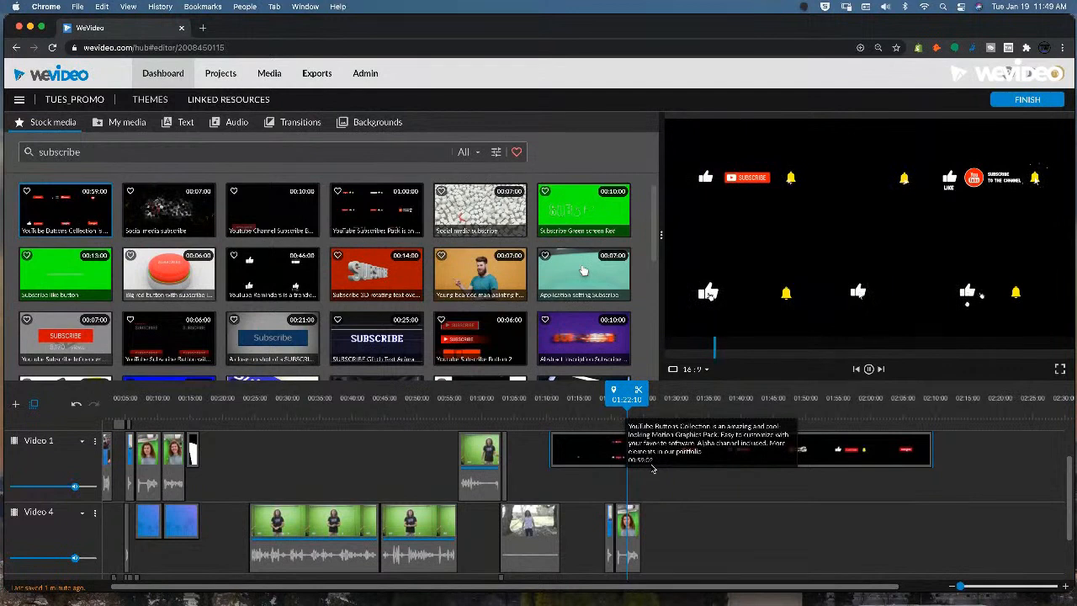
{"action": "left_click", "coordinate": [727, 482]}
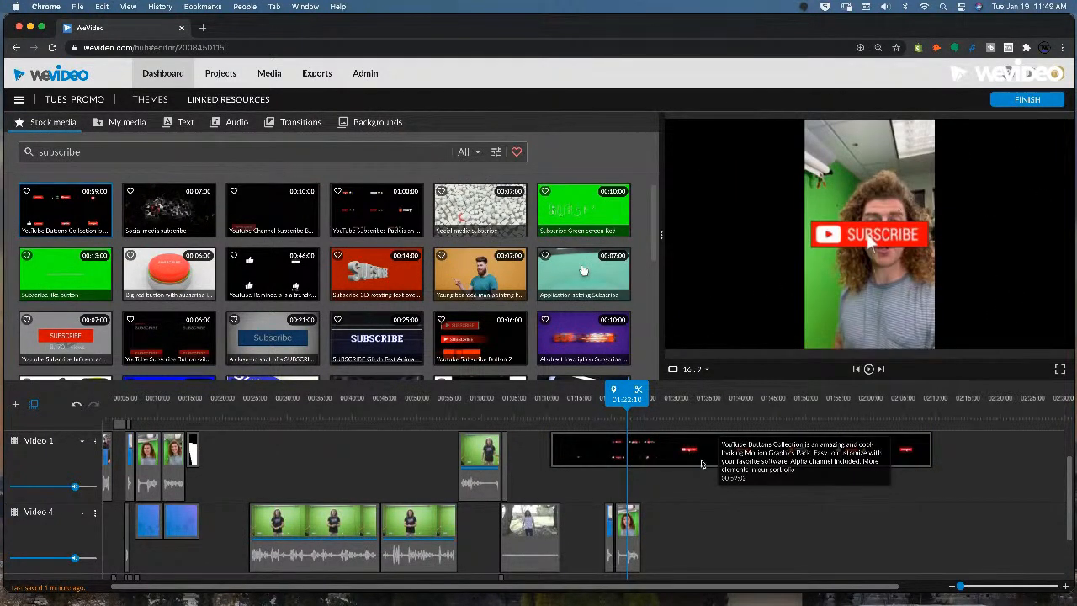
Step: Scrub the YouTube Buttons Collection clip and shift it about 5 seconds later on Video 1
{"action": "left_click_drag", "start_coordinate": [629, 399], "coordinate": [614, 399]}
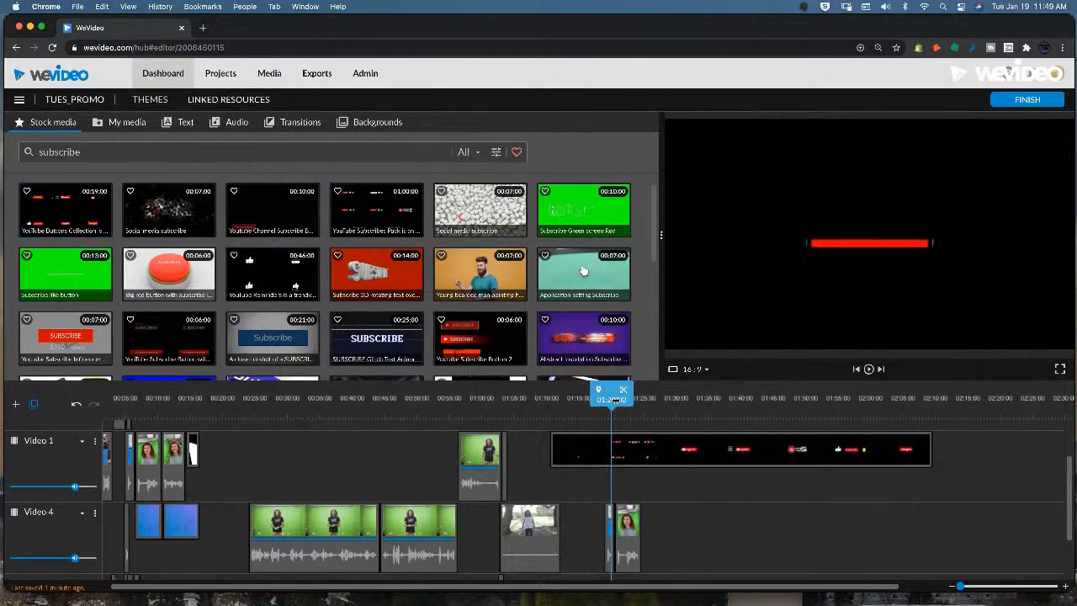
{"action": "left_click_drag", "start_coordinate": [631, 418], "coordinate": [674, 410]}
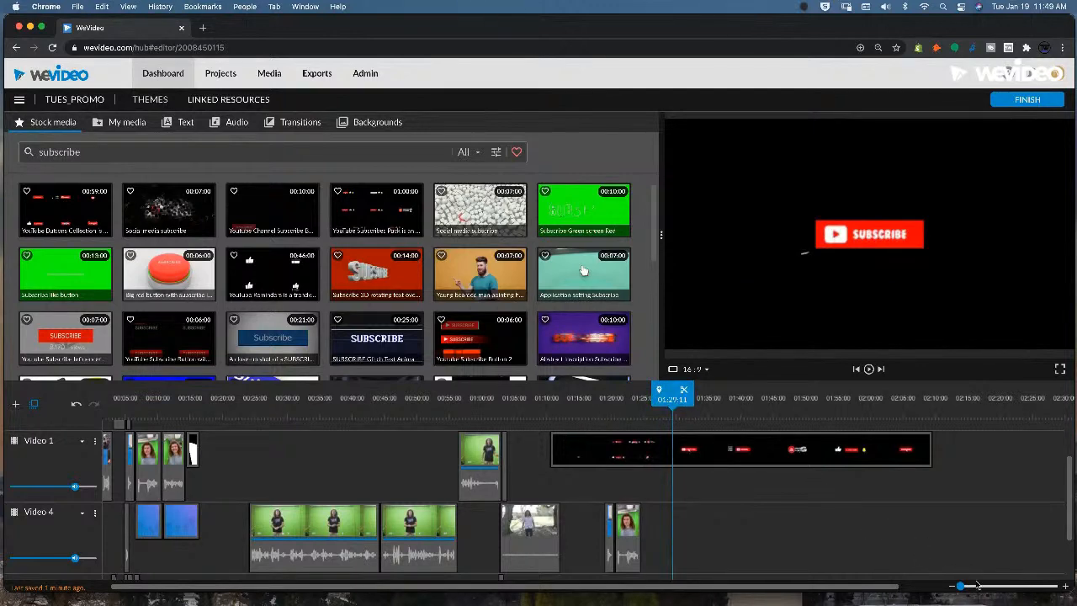
{"action": "left_click_drag", "start_coordinate": [959, 586], "coordinate": [965, 586]}
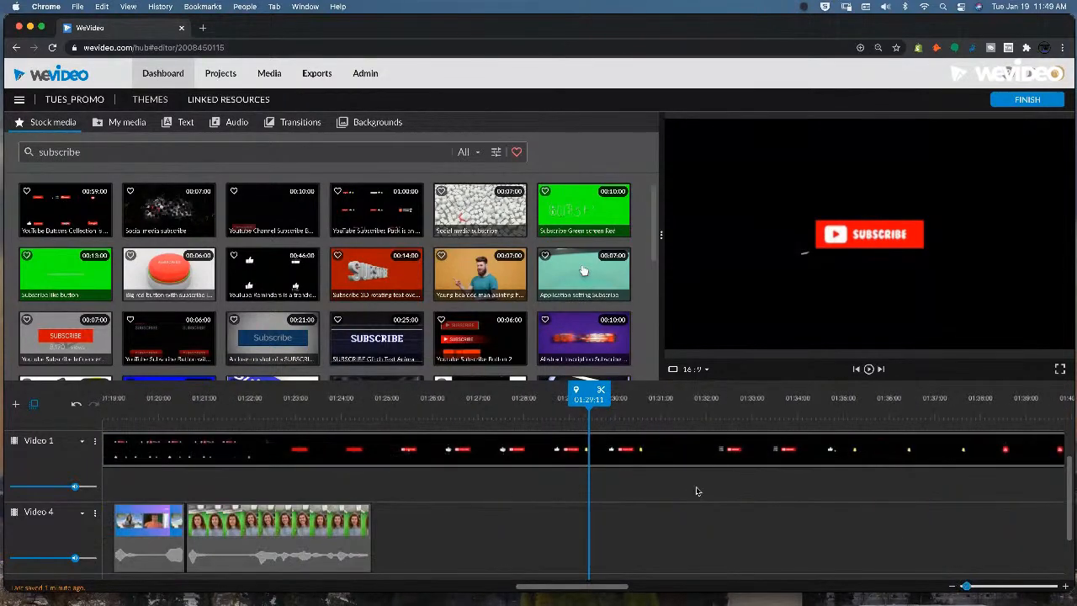
{"action": "left_click_drag", "start_coordinate": [539, 441], "coordinate": [757, 443]}
Step: Split the YouTube Buttons Collection clip at 01:33:14 and delete the part before the split
{"action": "left_click", "coordinate": [482, 412]}
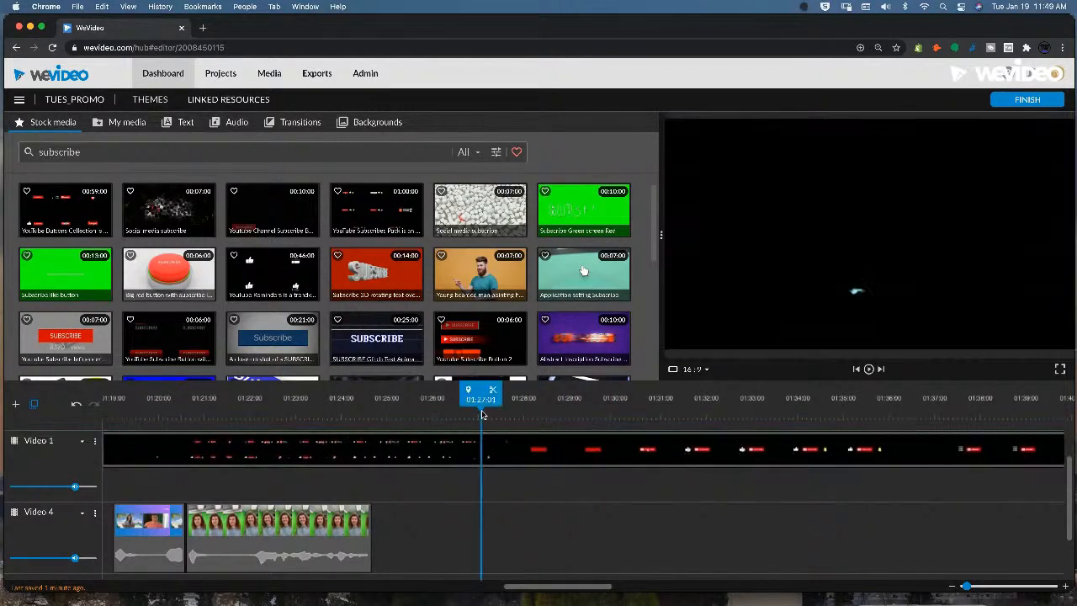
{"action": "left_click", "coordinate": [421, 412]}
{"action": "left_click", "coordinate": [258, 413]}
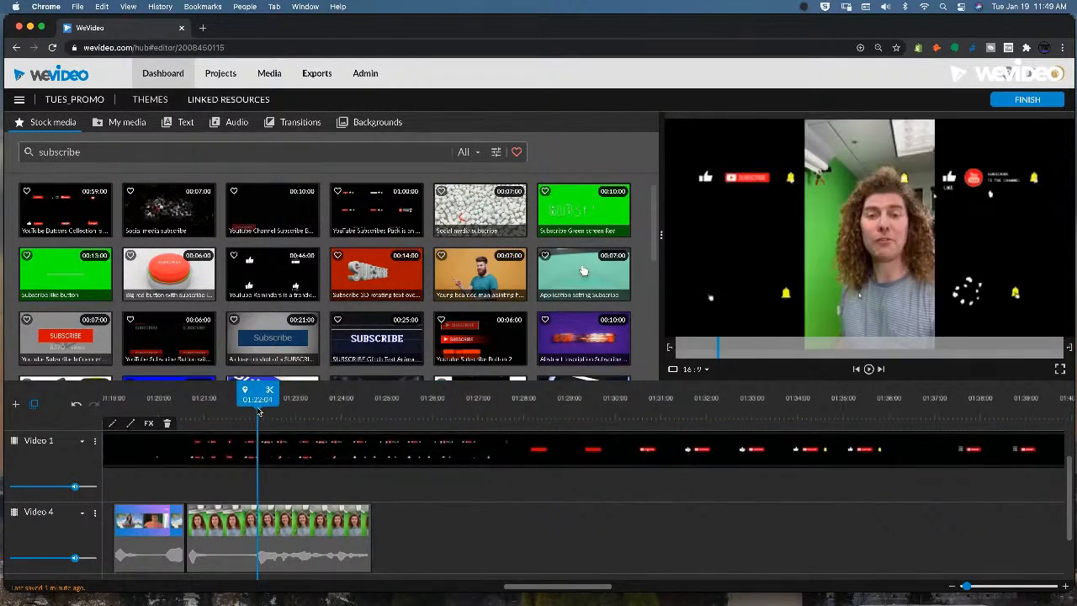
{"action": "left_click", "coordinate": [527, 409]}
{"action": "left_click", "coordinate": [567, 409]}
{"action": "left_click_drag", "start_coordinate": [585, 404], "coordinate": [958, 402]}
{"action": "left_click_drag", "start_coordinate": [942, 405], "coordinate": [796, 411]}
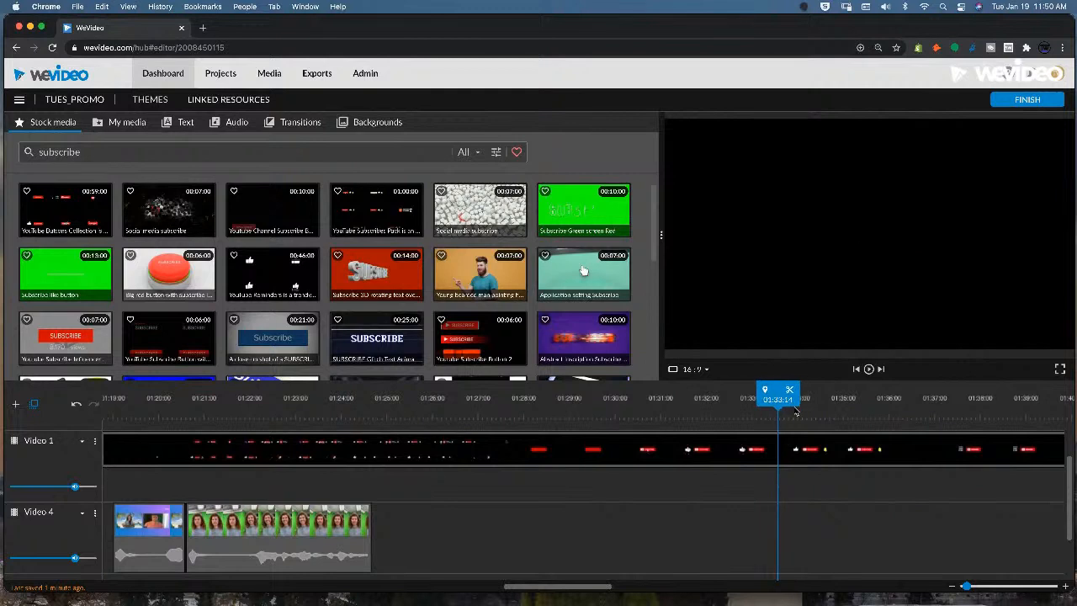
{"action": "left_click", "coordinate": [789, 390]}
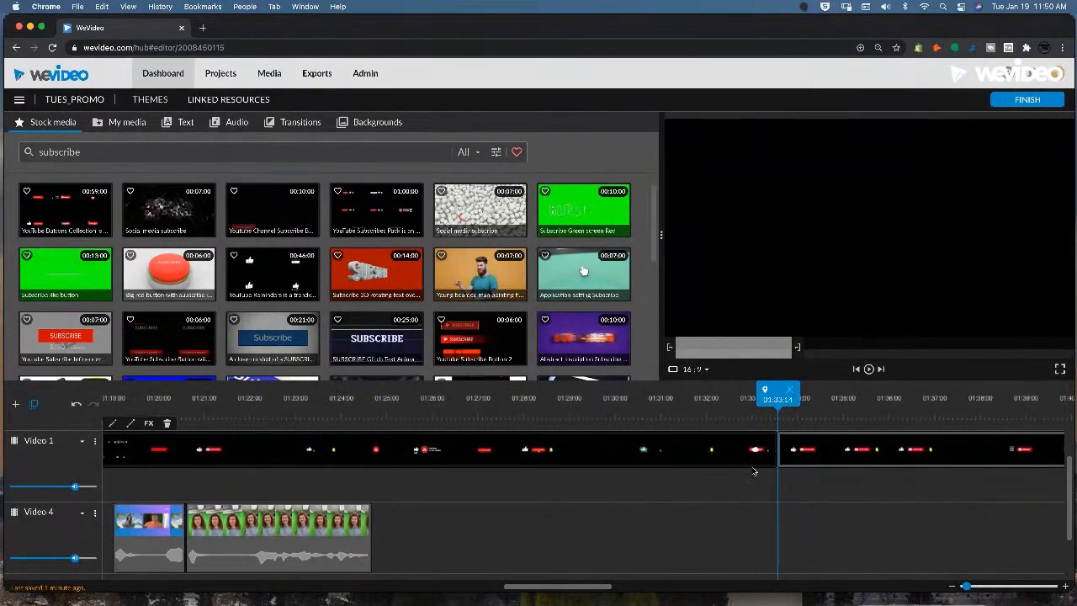
{"action": "left_click_drag", "start_coordinate": [730, 458], "coordinate": [730, 457]}
{"action": "key", "text": "Delete"}
Step: Play the remaining buttons clip, split it at 01:40:19 after the bell animation, and delete the part after the split
{"action": "key", "text": "space"}
{"action": "scroll", "coordinate": [833, 457], "scroll_direction": "right", "scroll_amount": 3}
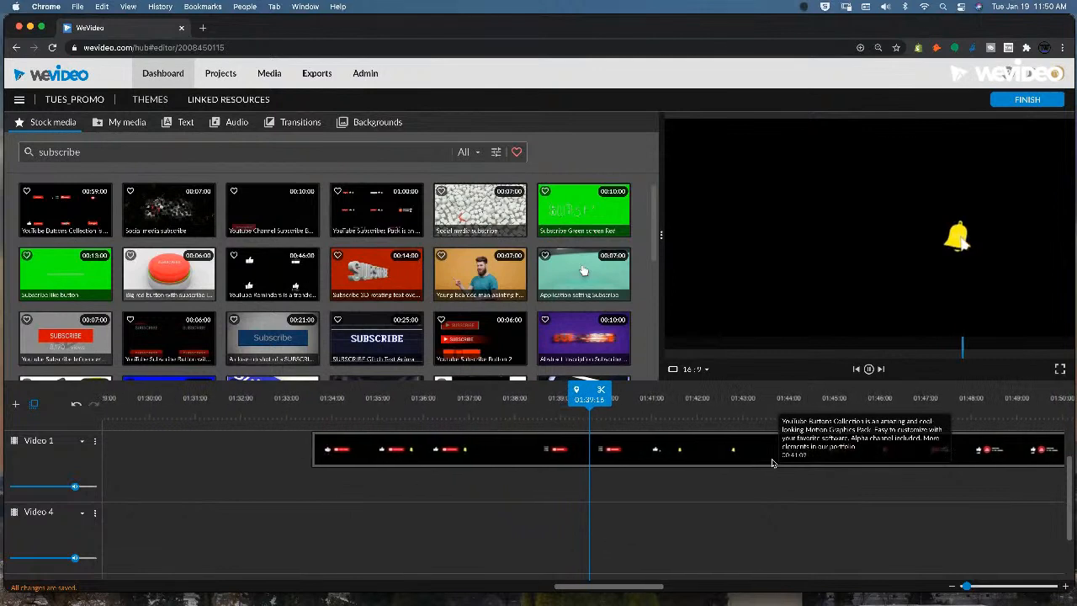
{"action": "key", "text": "space"}
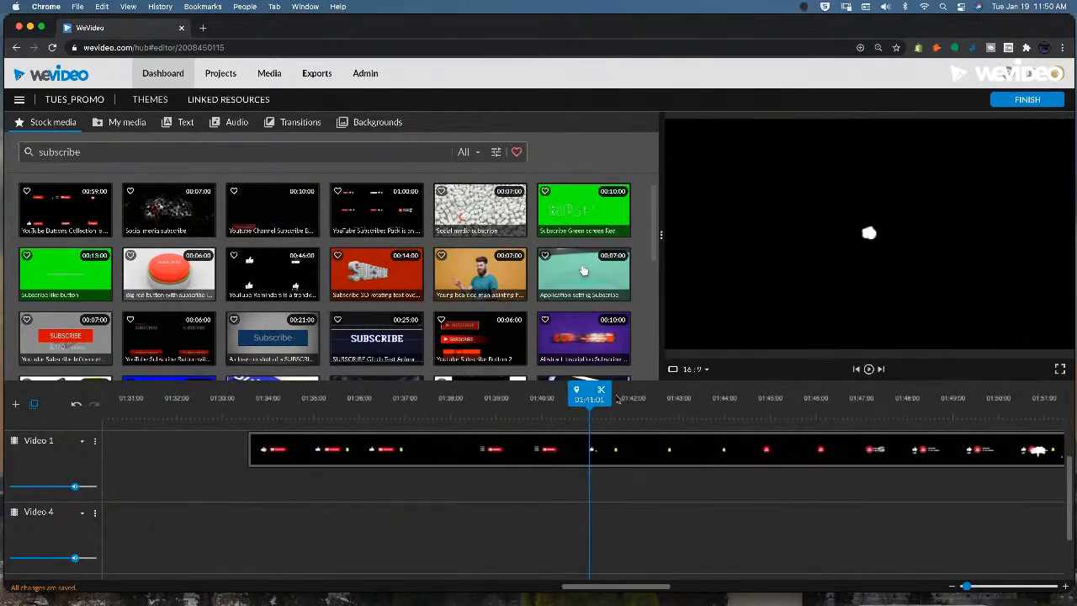
{"action": "left_click_drag", "start_coordinate": [593, 403], "coordinate": [587, 397]}
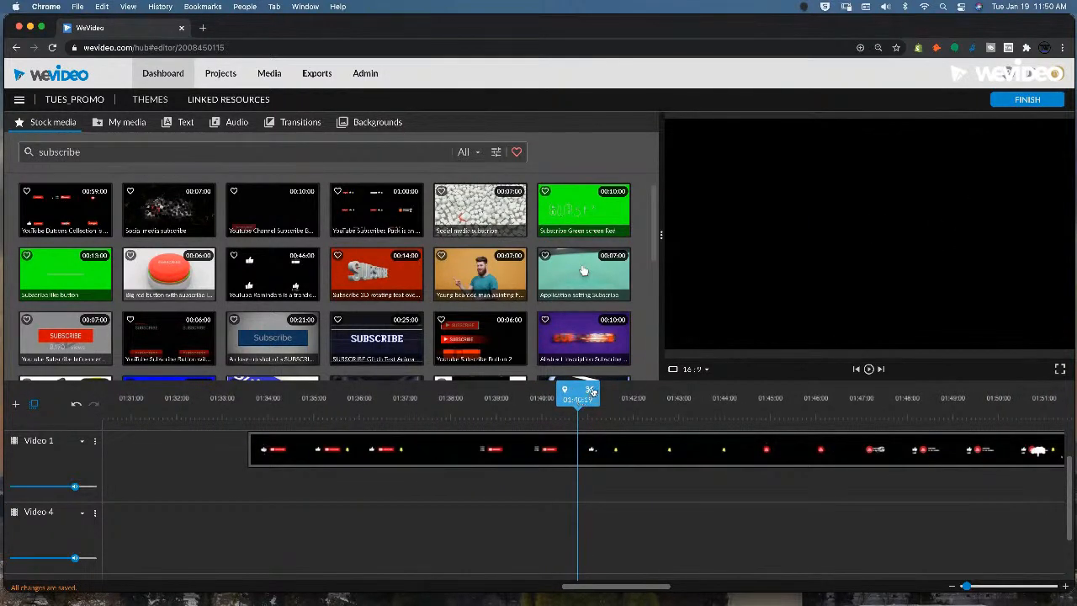
{"action": "left_click", "coordinate": [591, 389]}
{"action": "left_click", "coordinate": [678, 450]}
{"action": "key", "text": "Delete"}
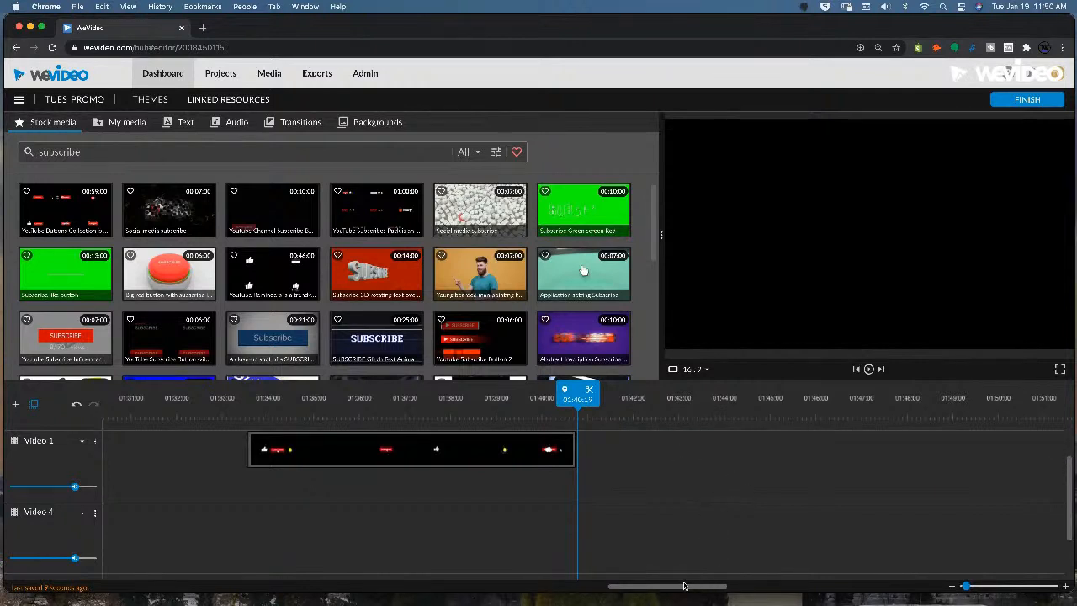
Step: Move the trimmed buttons clip on Video 1 to 00:24:01, aligned with the start of the first green-screen presenter clip
{"action": "left_click_drag", "start_coordinate": [684, 586], "coordinate": [661, 587]}
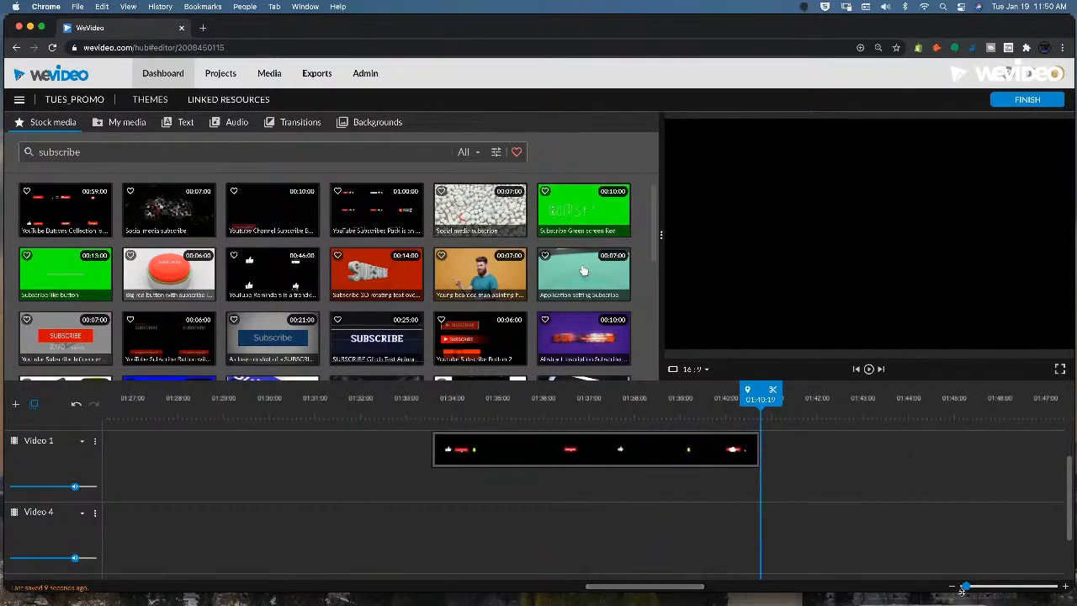
{"action": "left_click_drag", "start_coordinate": [966, 585], "coordinate": [959, 585]}
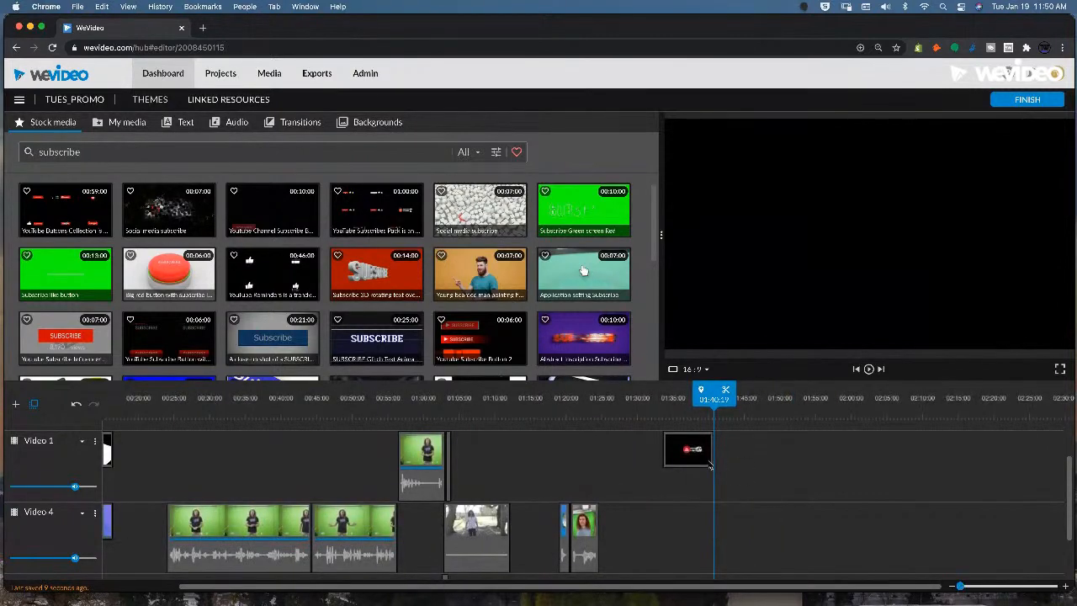
{"action": "left_click_drag", "start_coordinate": [688, 458], "coordinate": [202, 454]}
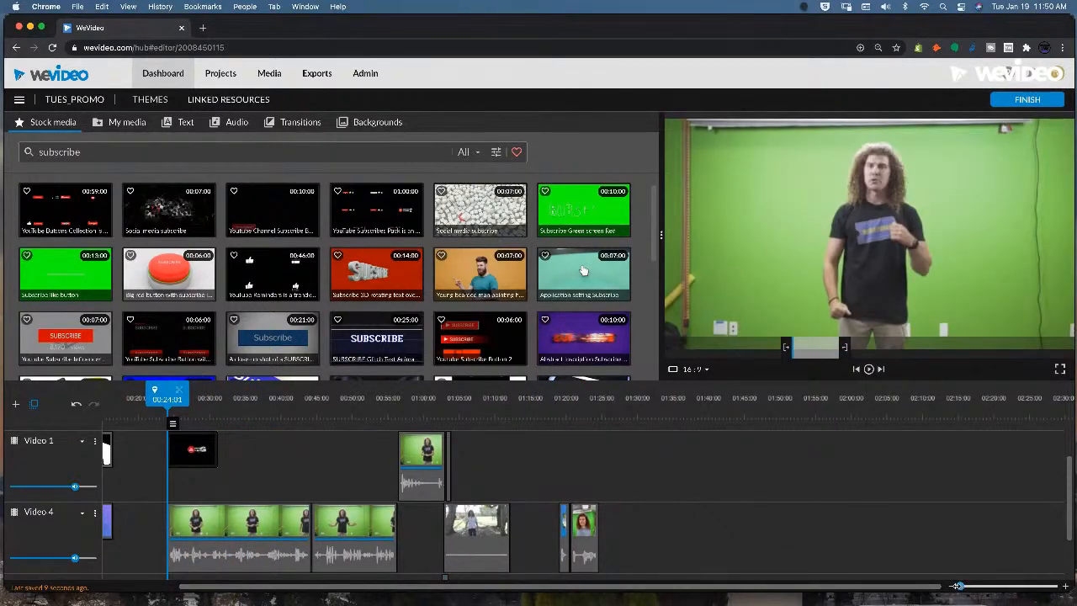
Step: Play the subscribe overlay above the green-screen presenter clip up to 00:30:02
{"action": "left_click_drag", "start_coordinate": [959, 585], "coordinate": [968, 585]}
{"action": "key", "text": "space"}
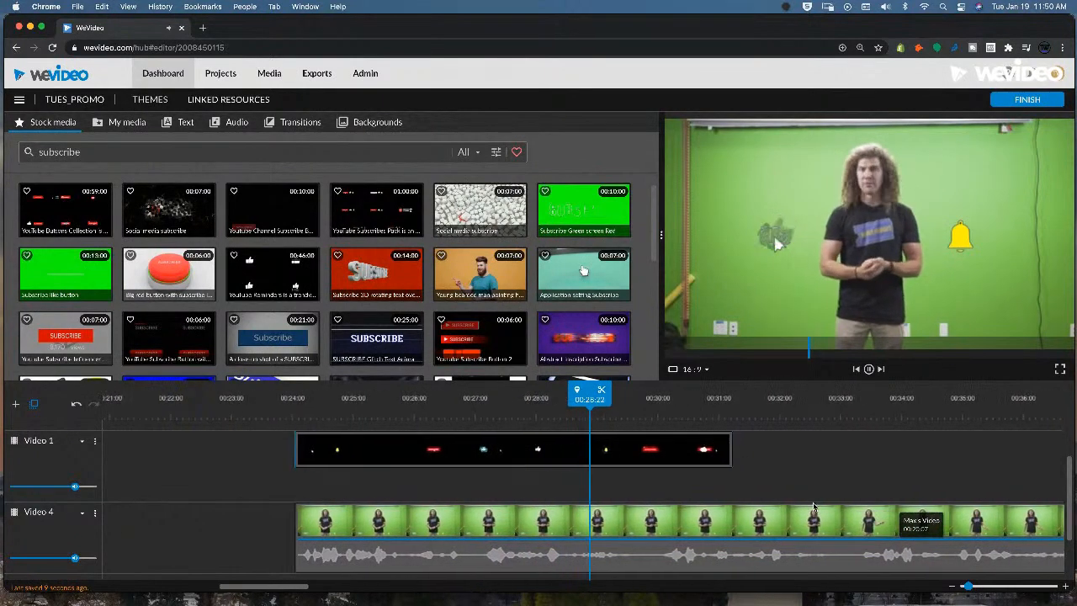
{"action": "key", "text": "space"}
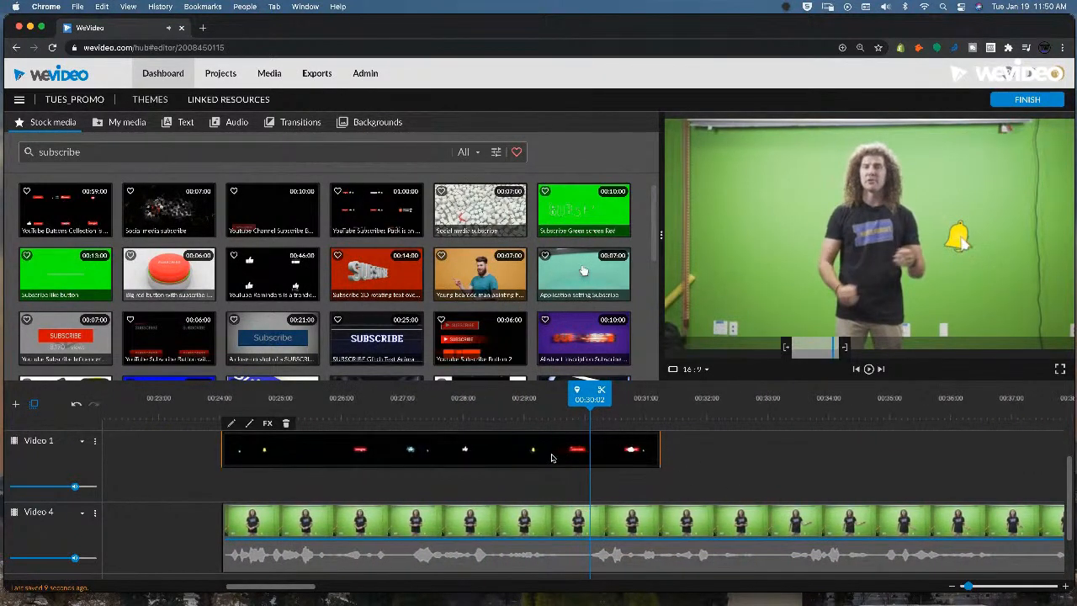
{"action": "double_click", "coordinate": [543, 453]}
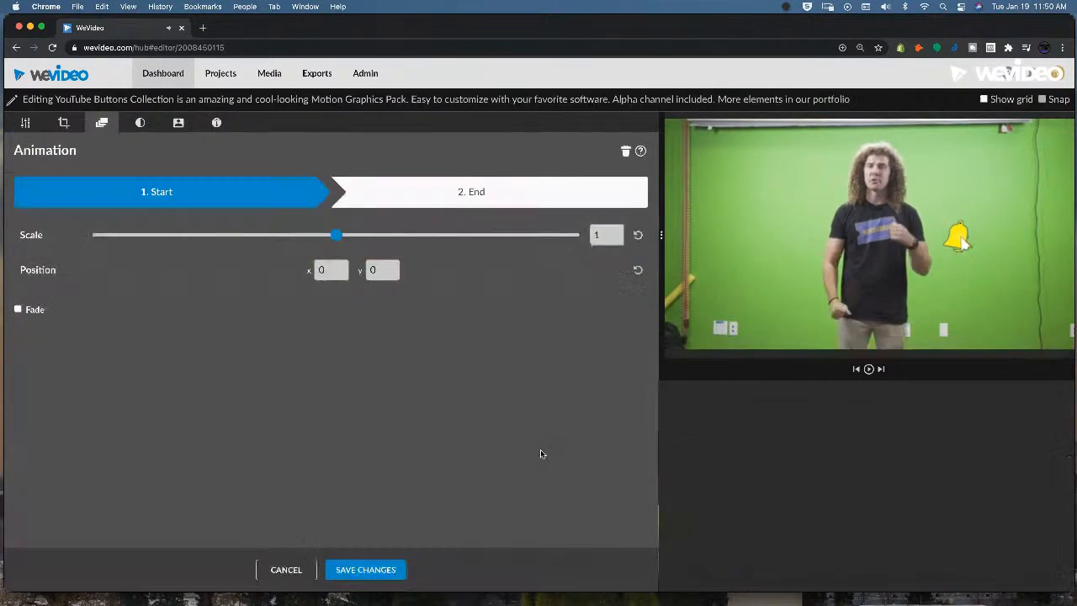
{"action": "left_click", "coordinate": [26, 124]}
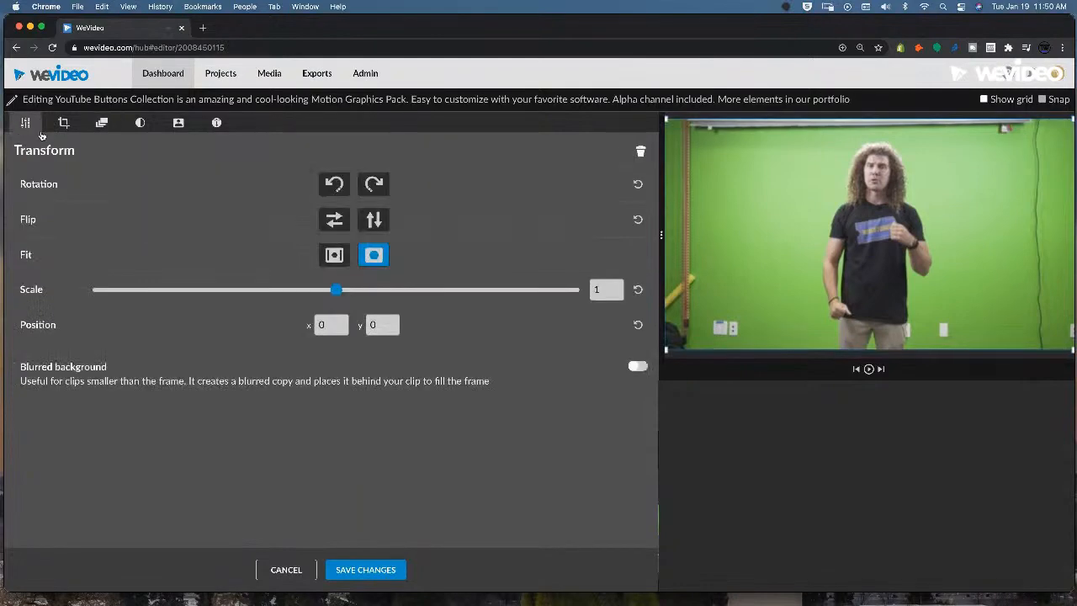
{"action": "left_click", "coordinate": [286, 569]}
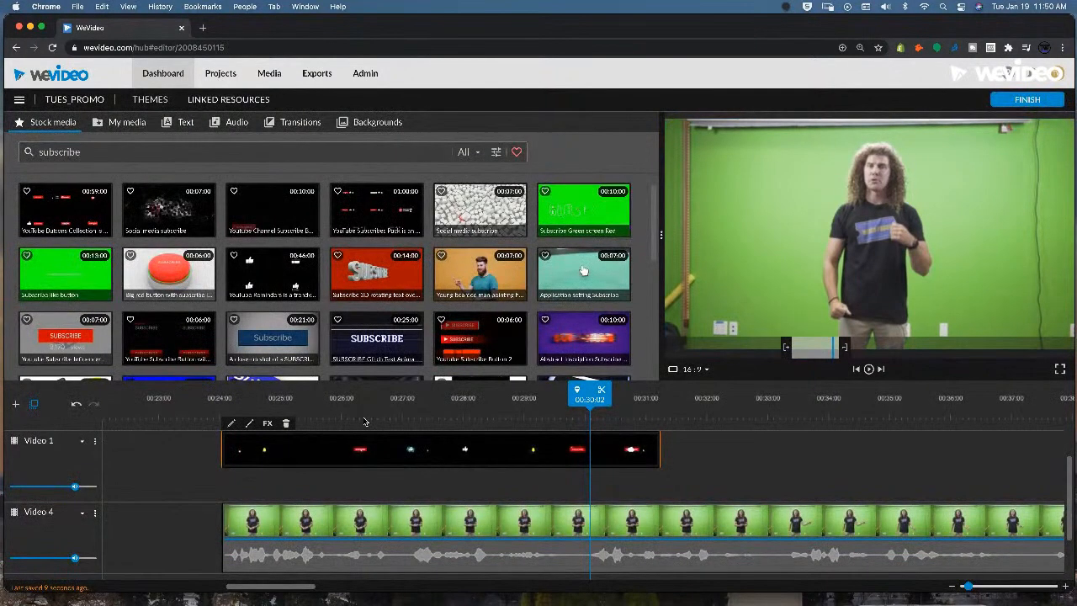
Step: With the like, subscribe and bell graphics all showing in the preview, reposition the buttons clip to x -109, y 14
{"action": "left_click_drag", "start_coordinate": [593, 394], "coordinate": [383, 395]}
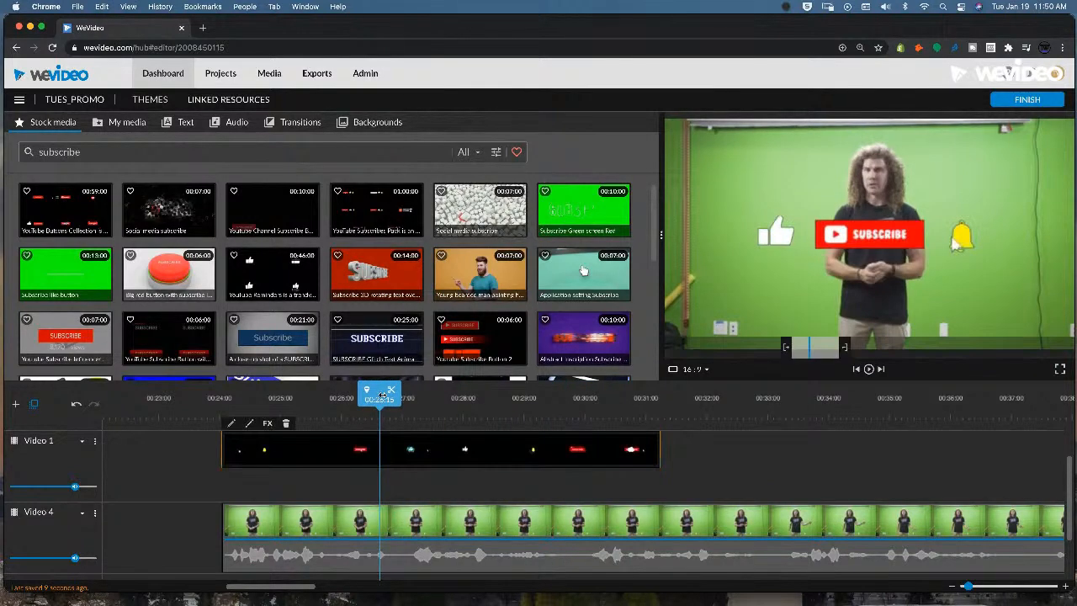
{"action": "double_click", "coordinate": [387, 456]}
{"action": "left_click_drag", "start_coordinate": [841, 238], "coordinate": [805, 243]}
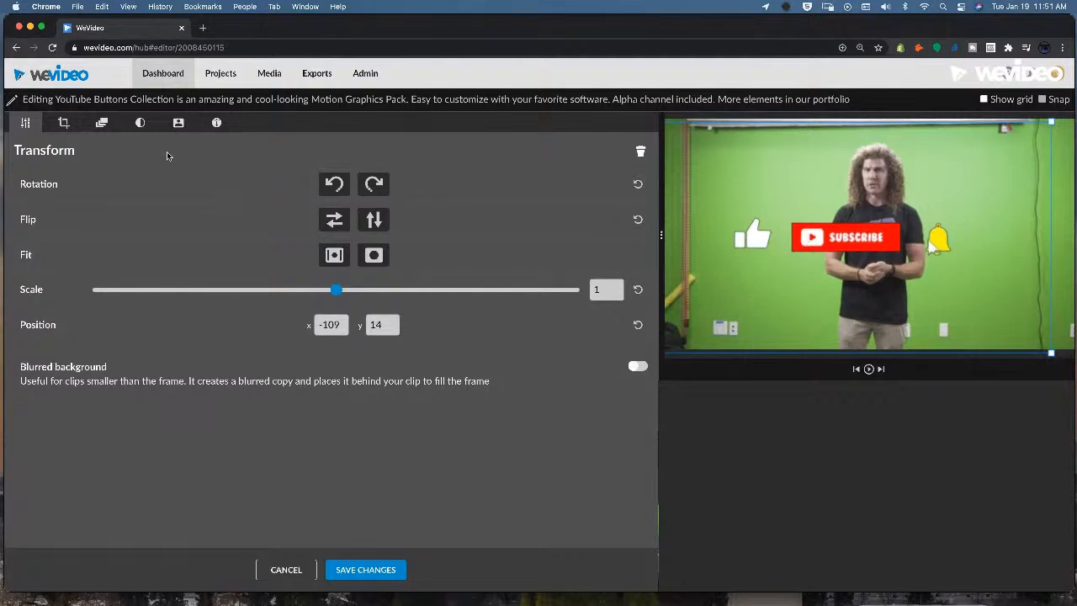
Step: Crop the buttons clip horizontally by 1344 on the right and 1366 on the left to isolate the subscribe button
{"action": "left_click", "coordinate": [62, 123]}
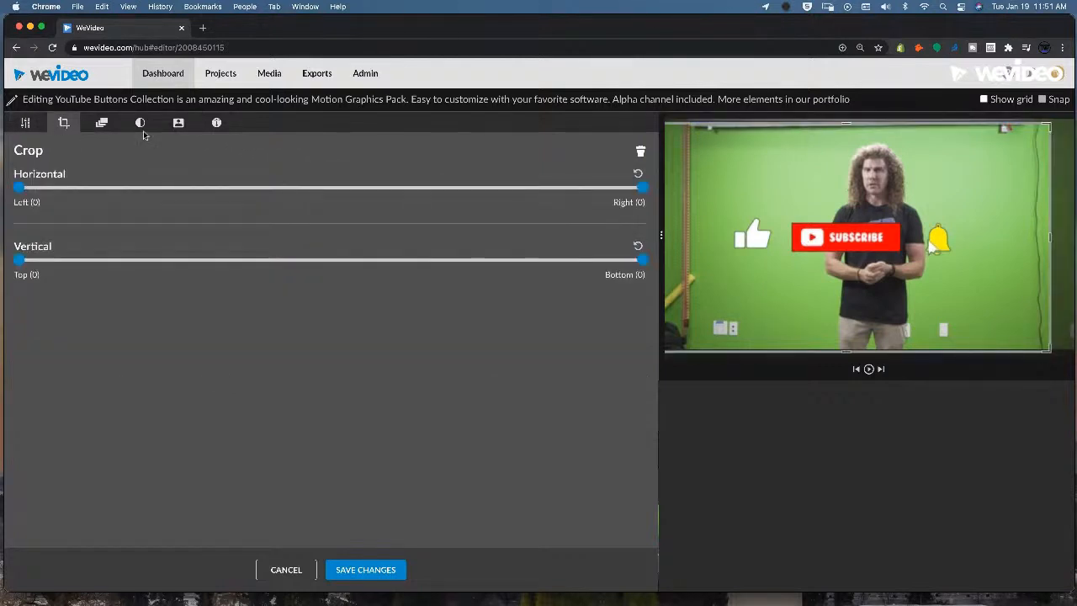
{"action": "left_click_drag", "start_coordinate": [1049, 237], "coordinate": [754, 217]}
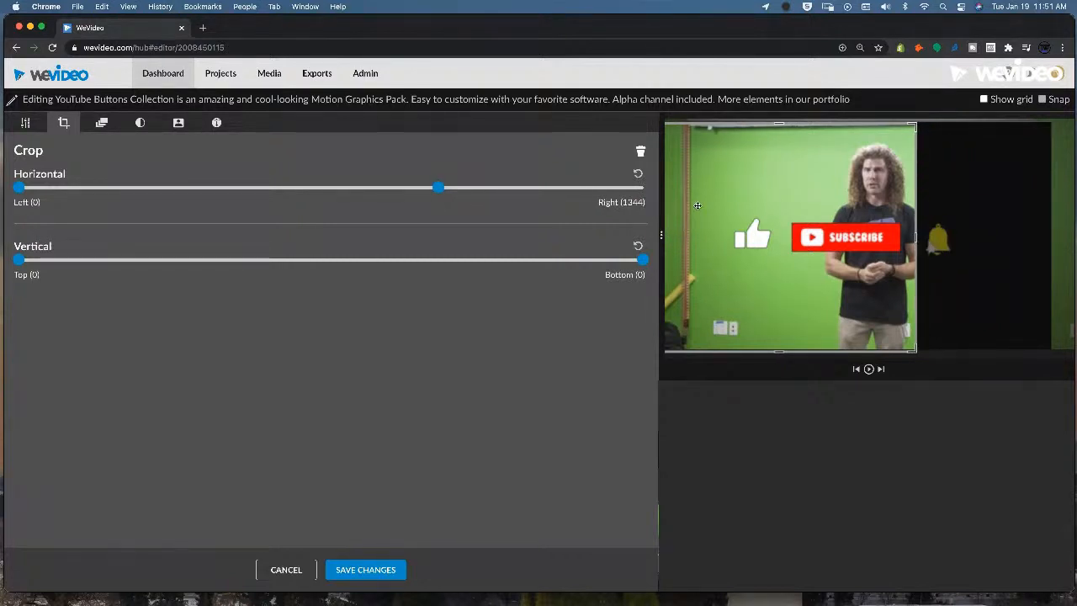
{"action": "left_click_drag", "start_coordinate": [20, 188], "coordinate": [228, 197]}
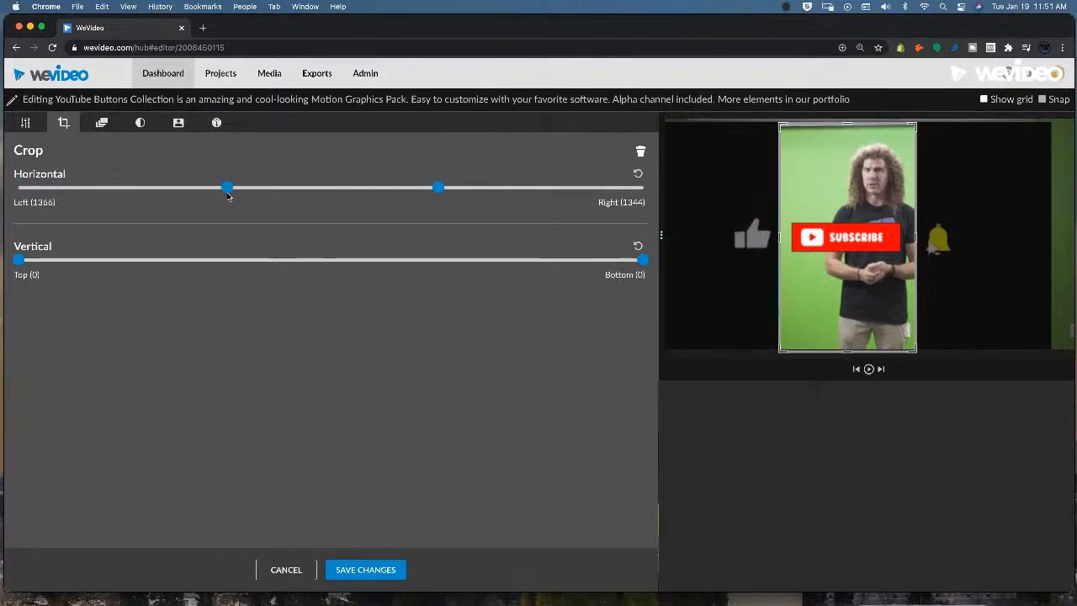
Step: Crop the buttons clip to left 1388 and right 1326, position it at x 1300, y -369, save, and play the result
{"action": "left_click", "coordinate": [343, 570]}
{"action": "mouse_move", "coordinate": [827, 269]}
{"action": "left_mouse_down"}
{"action": "mouse_move", "coordinate": [769, 269]}
{"action": "mouse_move", "coordinate": [829, 265]}
{"action": "left_mouse_up"}
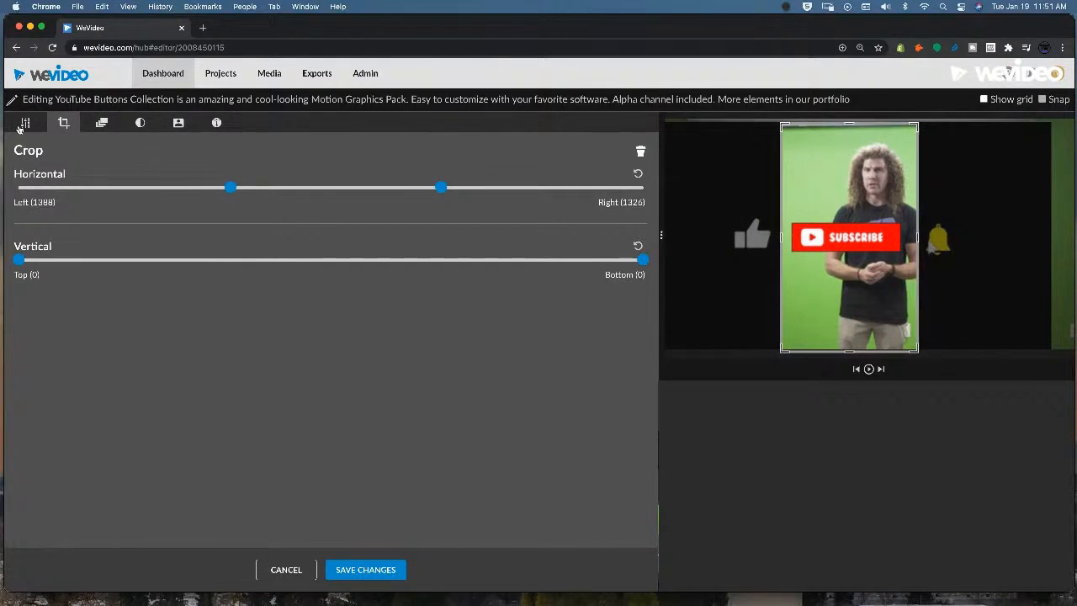
{"action": "left_click", "coordinate": [25, 122]}
{"action": "left_click_drag", "start_coordinate": [912, 216], "coordinate": [993, 157]}
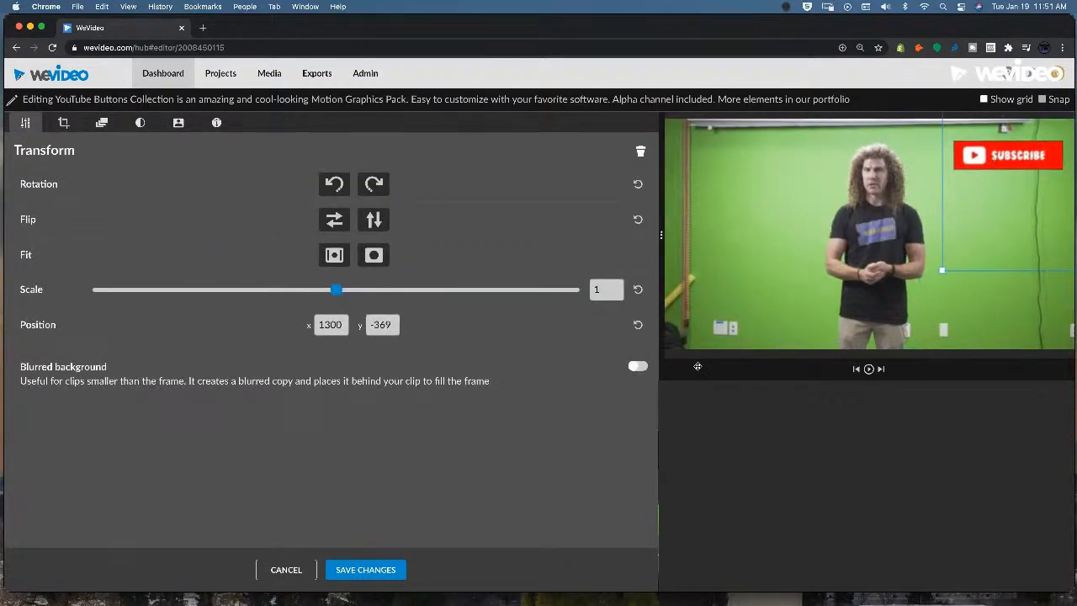
{"action": "left_click", "coordinate": [367, 570]}
{"action": "left_click_drag", "start_coordinate": [379, 394], "coordinate": [230, 412]}
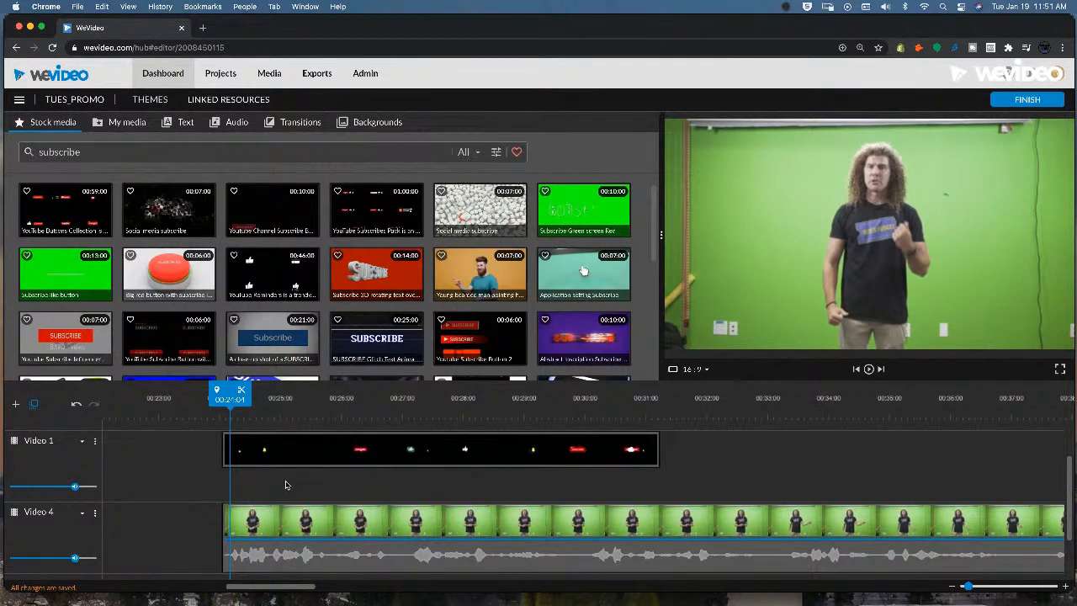
{"action": "key", "text": "space"}
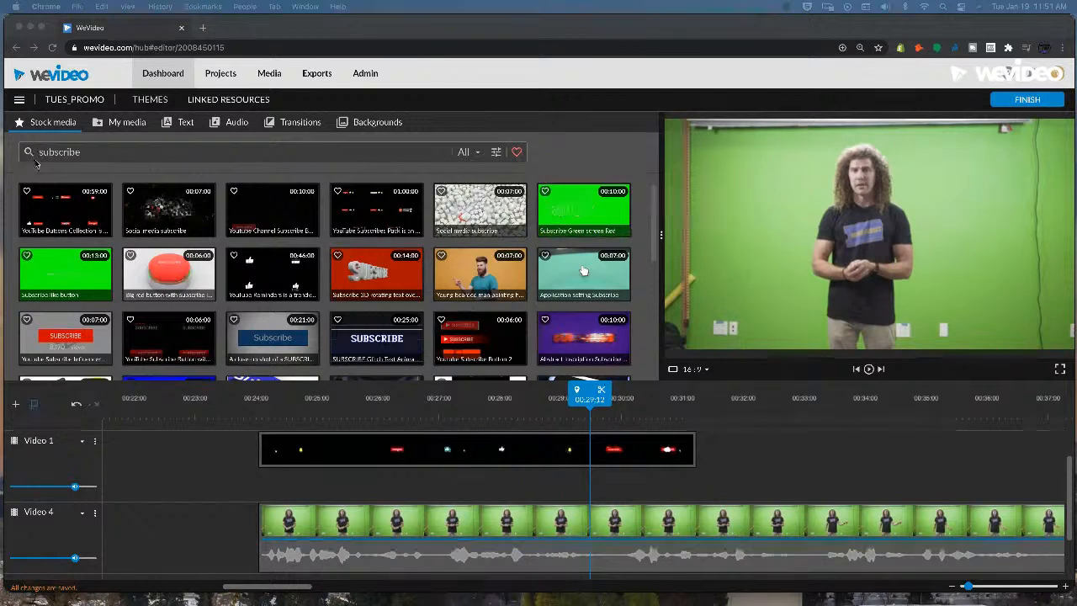
Step: Preview the Social media subscribe and Big red button stock clips from the subscribe search results
{"action": "left_click", "coordinate": [166, 220]}
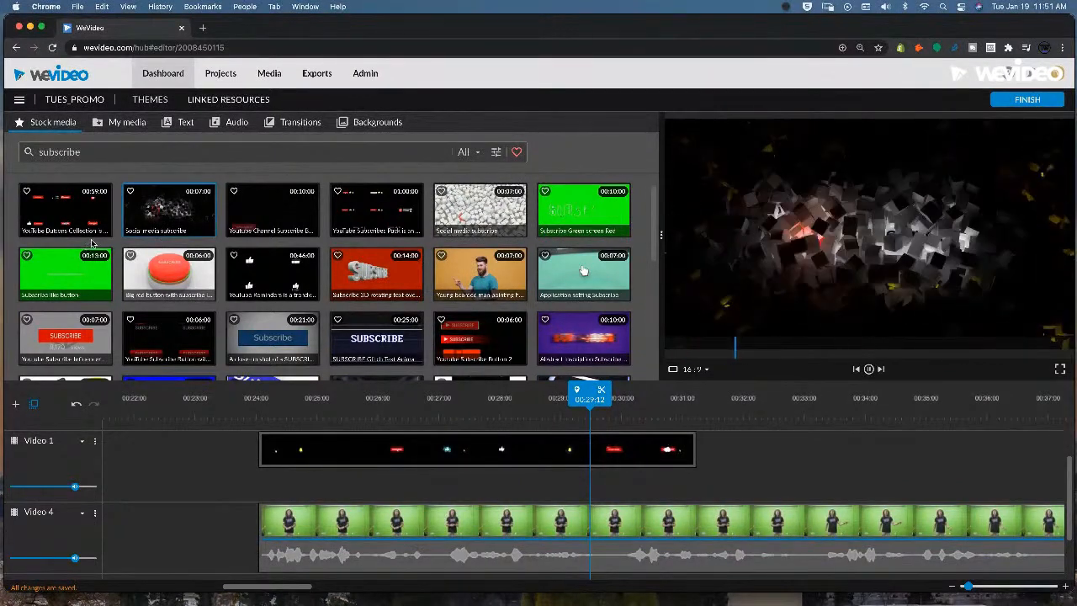
{"action": "left_click", "coordinate": [193, 278]}
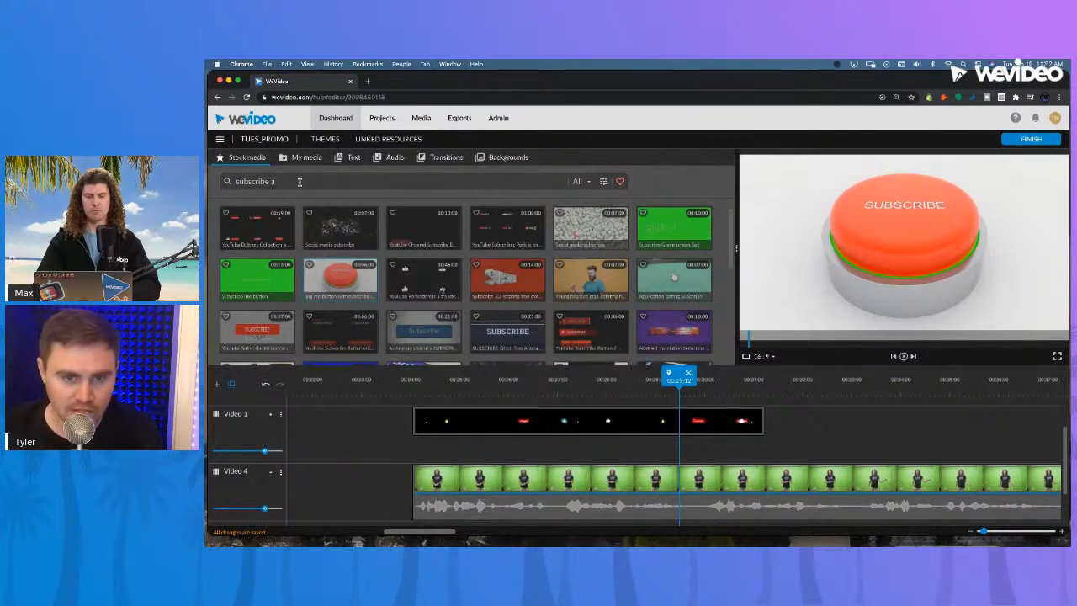
{"action": "type", "text": "l"}
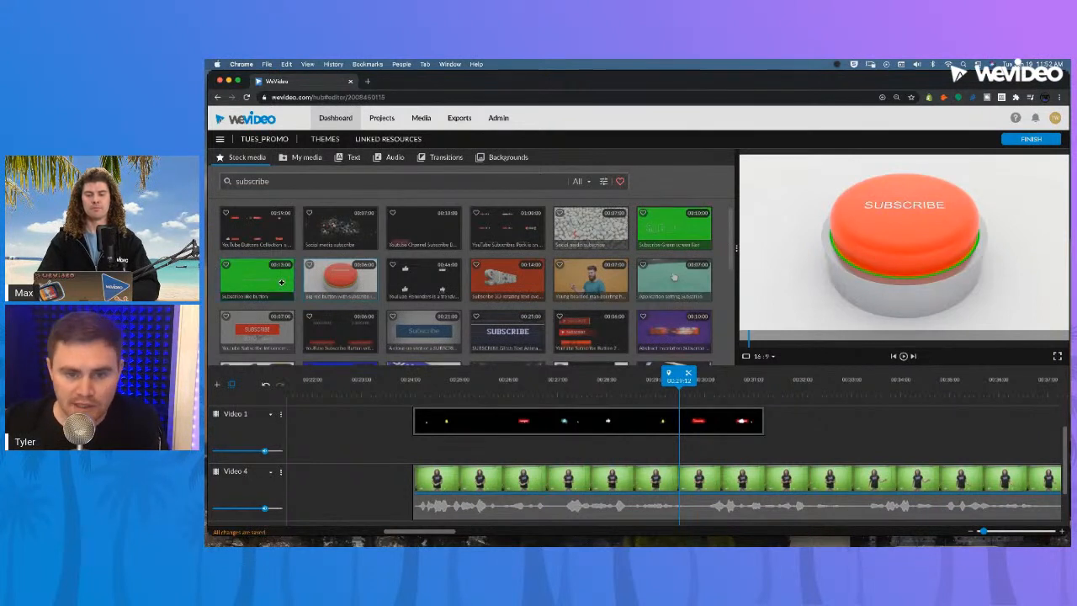
Step: Try the YouTube Subscribe Button stock clip on Video 1 after the buttons clip, and remove it
{"action": "left_click", "coordinate": [425, 326]}
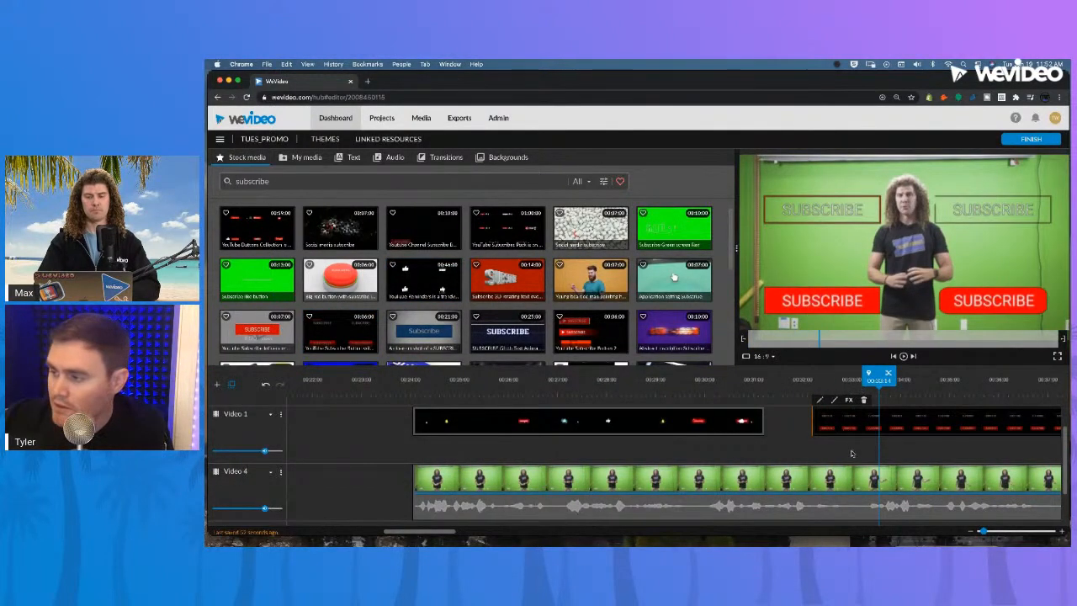
{"action": "key", "text": "Delete"}
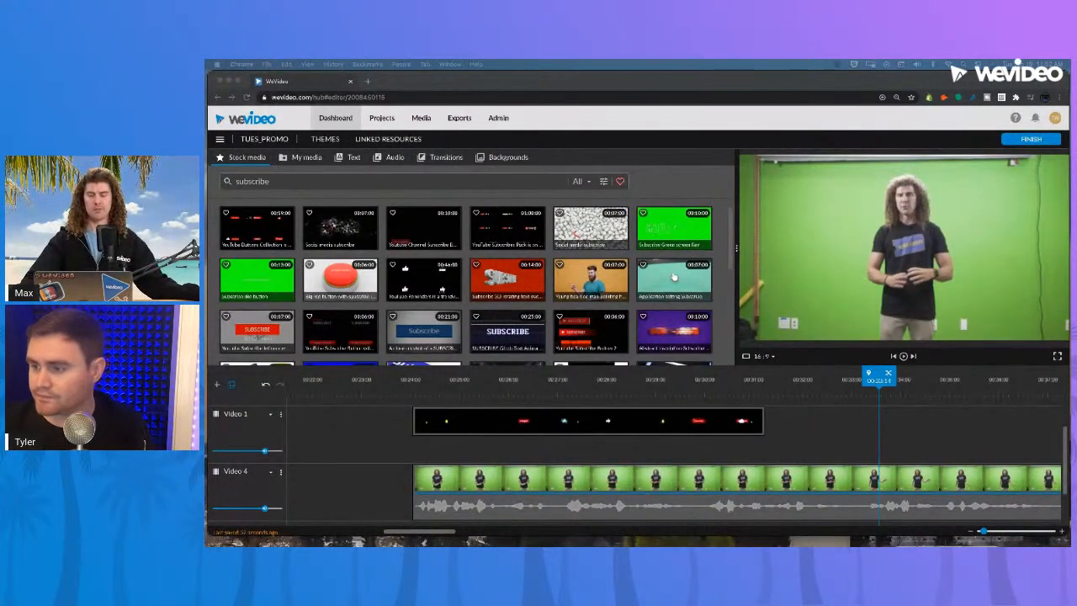
Step: Check the subscribe graphic's opening animation up to 00:24:17 and delete the buttons clip from Video 1
{"action": "left_click", "coordinate": [451, 386]}
{"action": "left_click", "coordinate": [452, 386]}
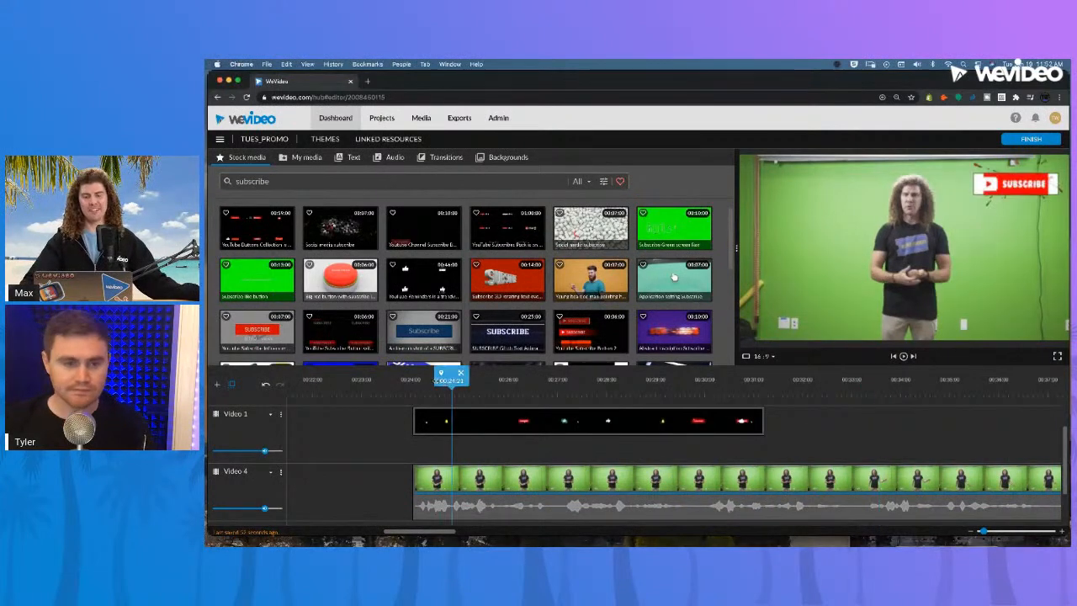
{"action": "left_click", "coordinate": [412, 380]}
{"action": "left_click_drag", "start_coordinate": [413, 379], "coordinate": [446, 380]}
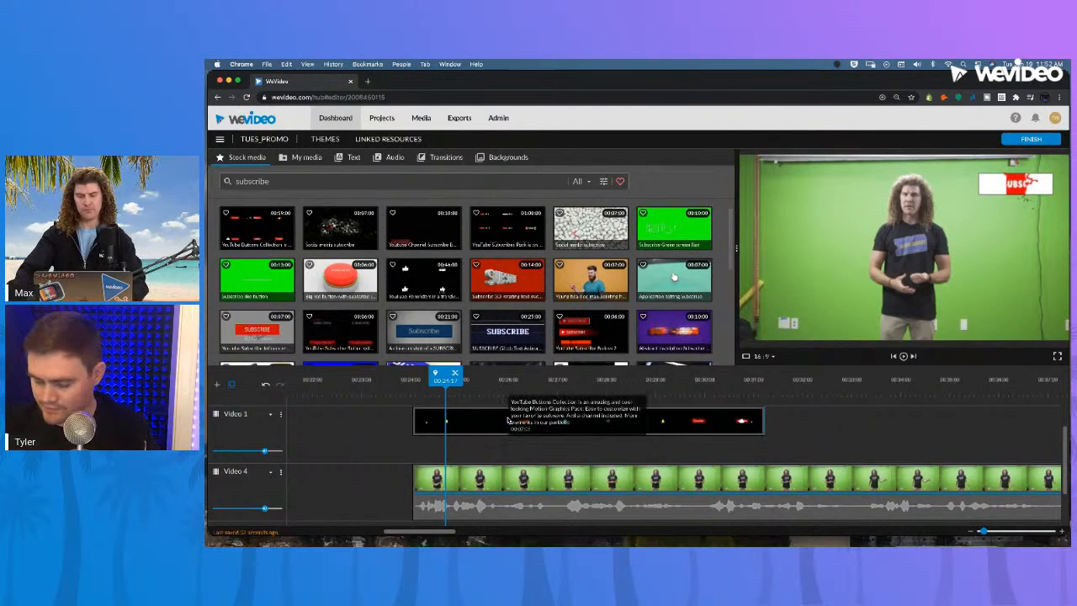
{"action": "key", "text": "Delete"}
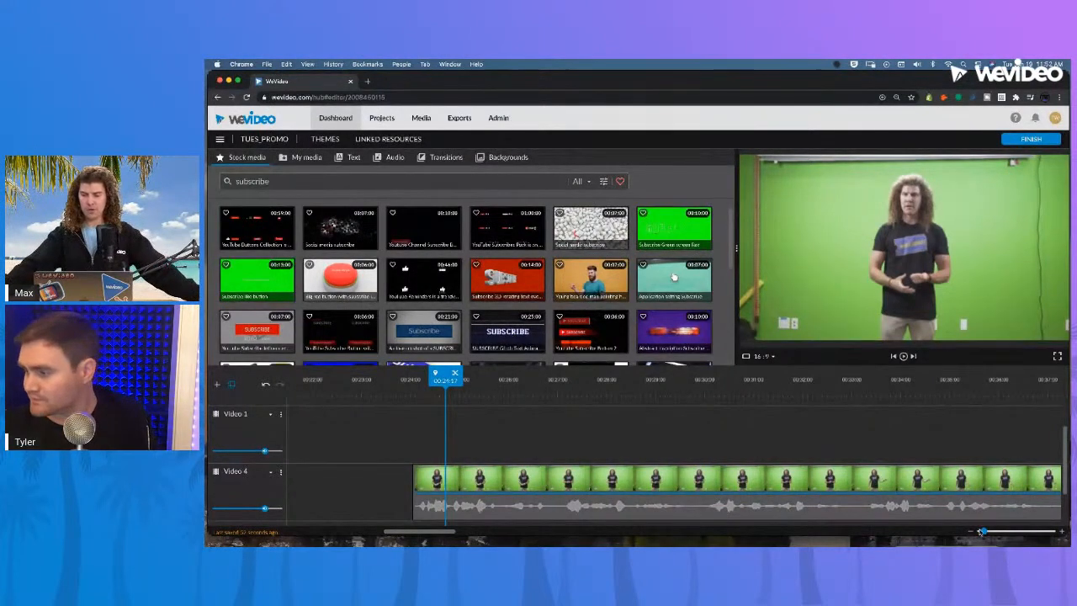
{"action": "left_click_drag", "start_coordinate": [980, 530], "coordinate": [951, 525]}
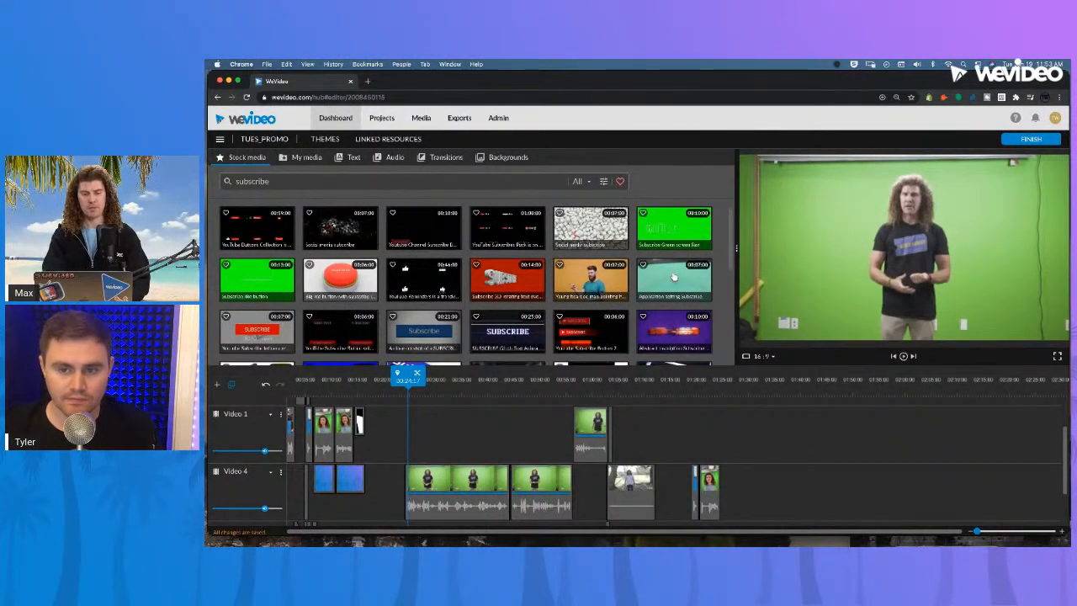
Step: Search the stock media for "nature" and preview the 30-second Beautiful Nature Norway valley clip
{"action": "scroll", "coordinate": [673, 277], "scroll_direction": "down", "scroll_amount": 10}
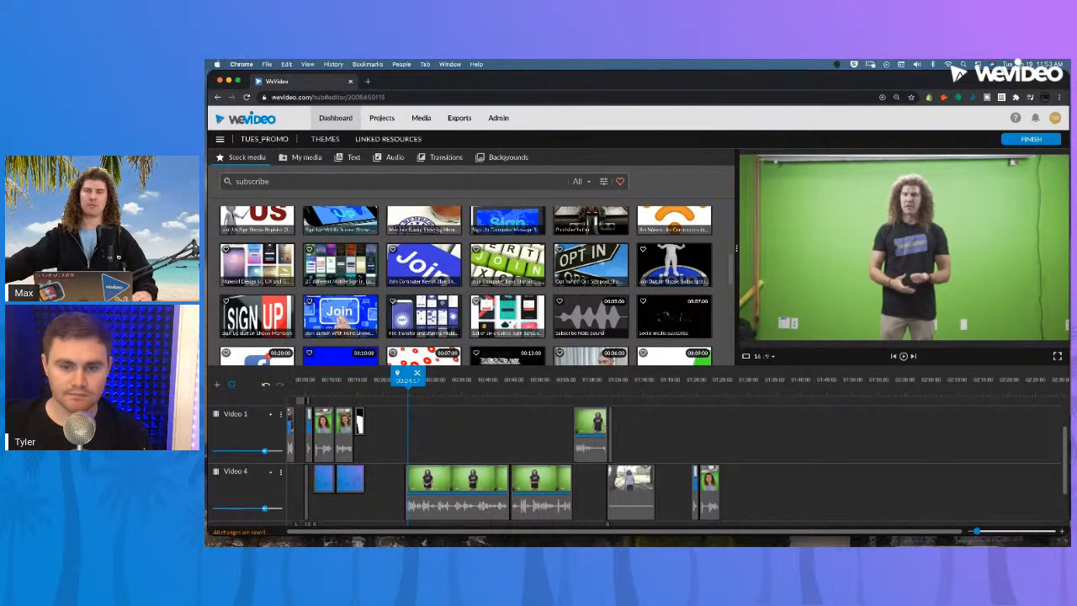
{"action": "left_click", "coordinate": [293, 182]}
{"action": "type", "text": "nature"}
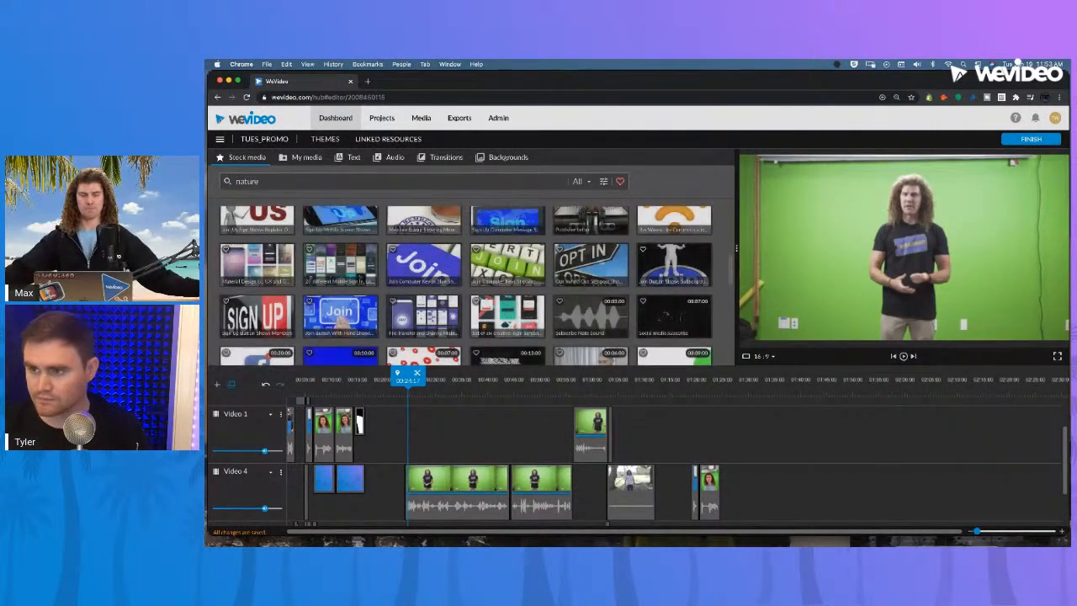
{"action": "key", "text": "Return"}
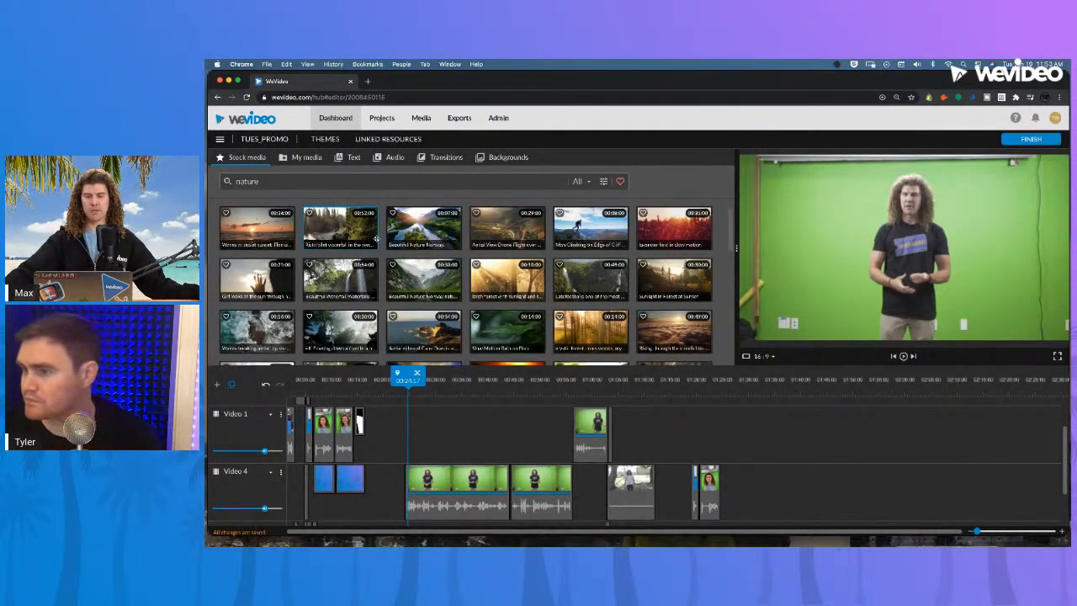
{"action": "scroll", "coordinate": [794, 432], "scroll_direction": "down", "scroll_amount": 2}
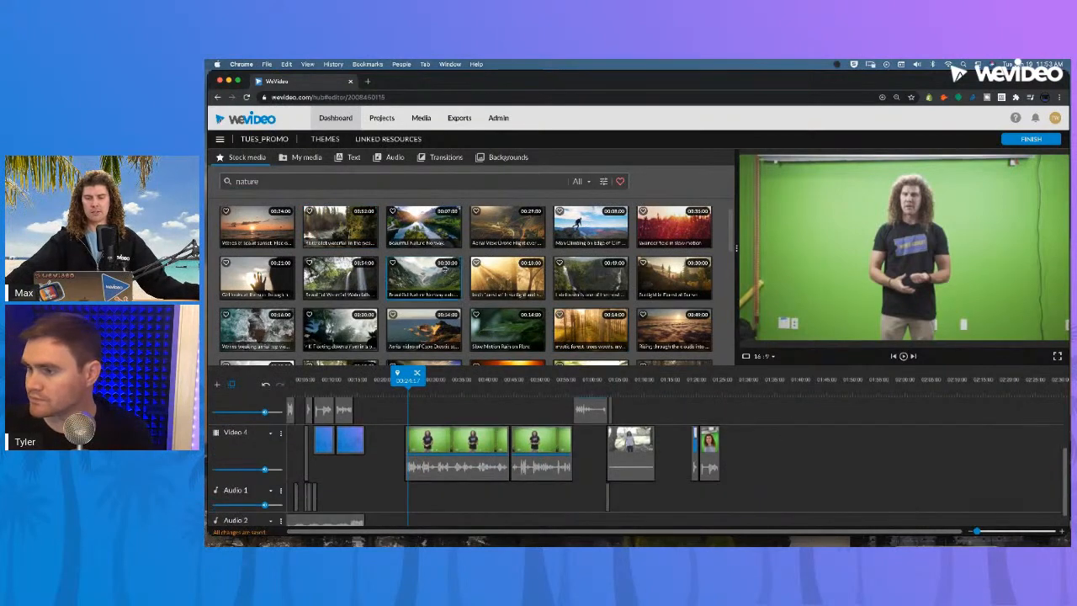
{"action": "left_click", "coordinate": [424, 267]}
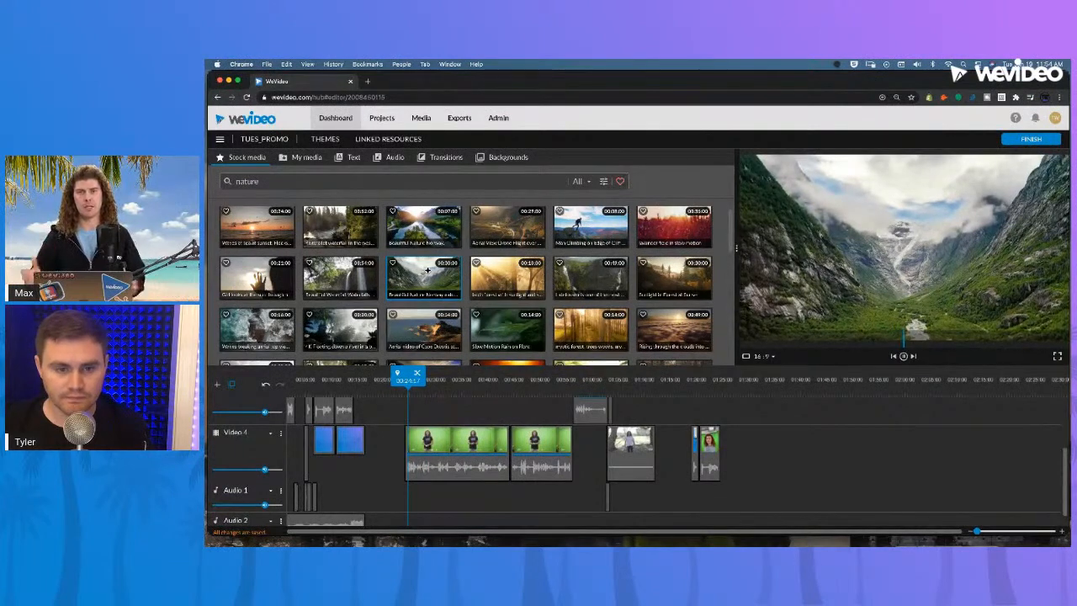
Step: Shift all timeline clips together so the first starts at about 01:08:00, and return the playhead to 00:00:00
{"action": "scroll", "coordinate": [767, 434], "scroll_direction": "up", "scroll_amount": 3}
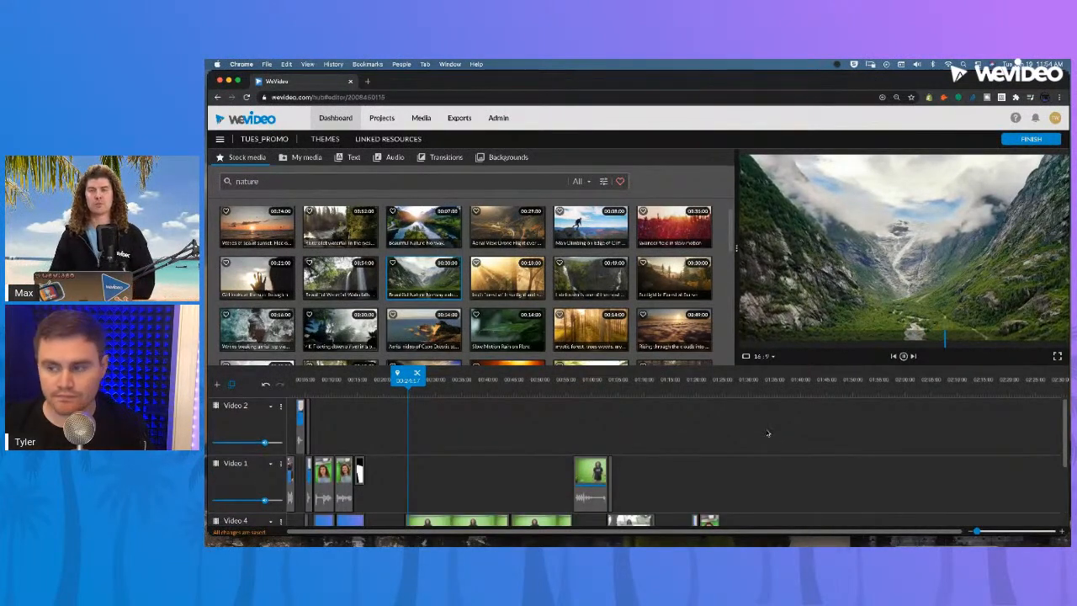
{"action": "scroll", "coordinate": [557, 457], "scroll_direction": "down", "scroll_amount": 3}
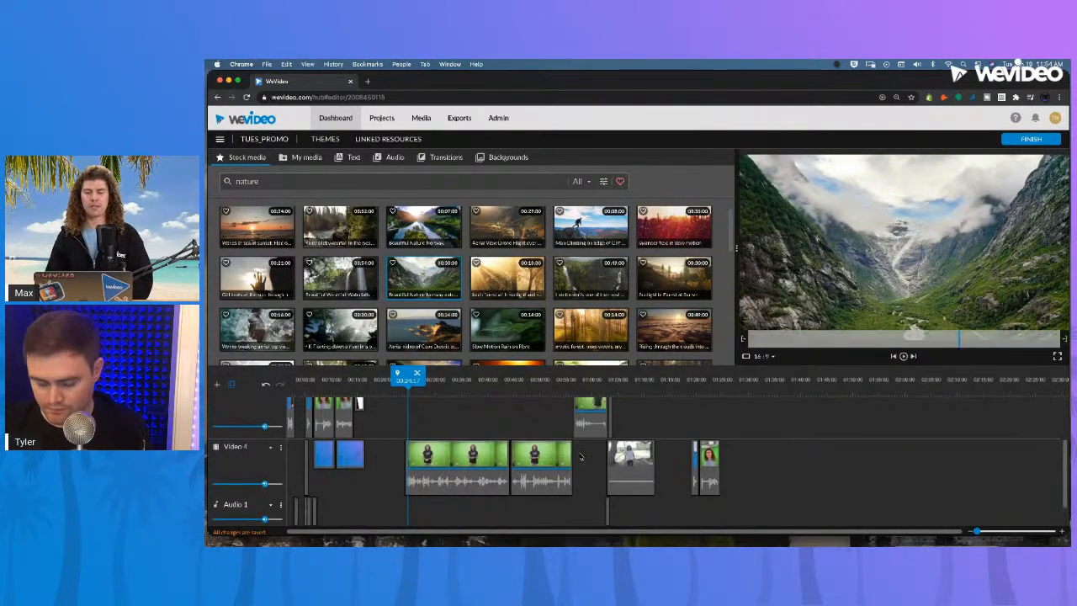
{"action": "key", "text": "super+a"}
{"action": "left_click_drag", "start_coordinate": [497, 455], "coordinate": [785, 455]}
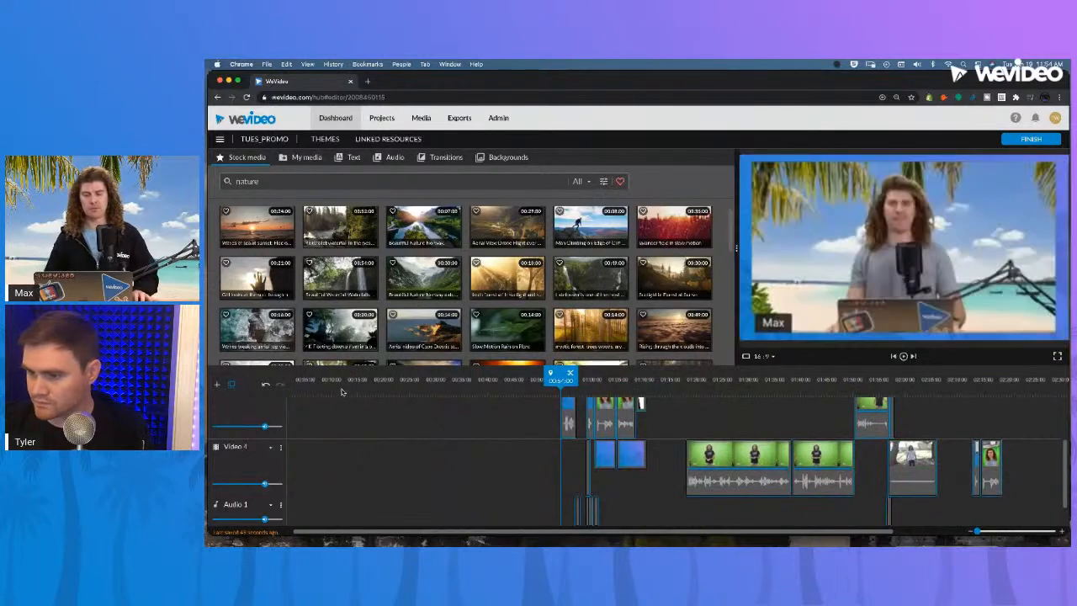
{"action": "scroll", "coordinate": [379, 454], "scroll_direction": "up", "scroll_amount": 3}
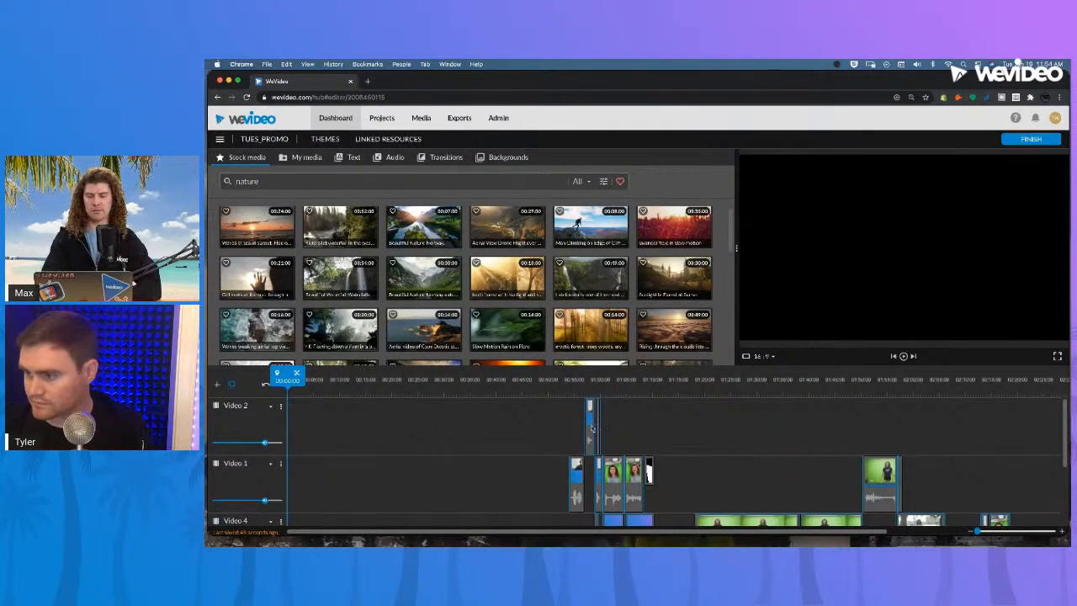
{"action": "left_click_drag", "start_coordinate": [589, 416], "coordinate": [664, 417]}
{"action": "left_click_drag", "start_coordinate": [340, 394], "coordinate": [287, 383]}
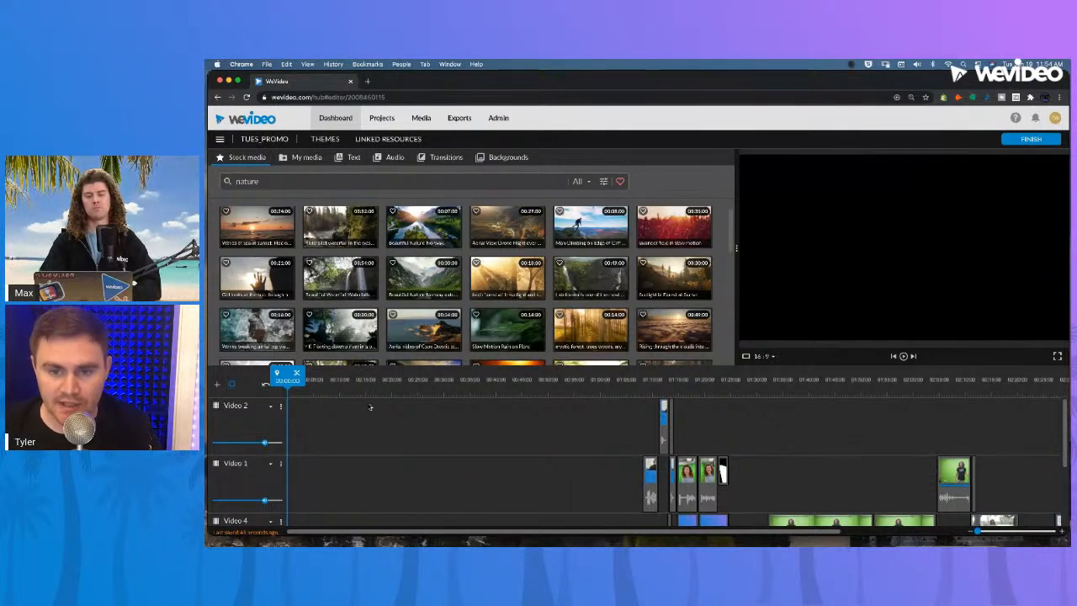
Step: Try placing the untrimmed 30-second Norway valley clip at the start of Video 2, and undo it
{"action": "left_click_drag", "start_coordinate": [443, 283], "coordinate": [292, 420]}
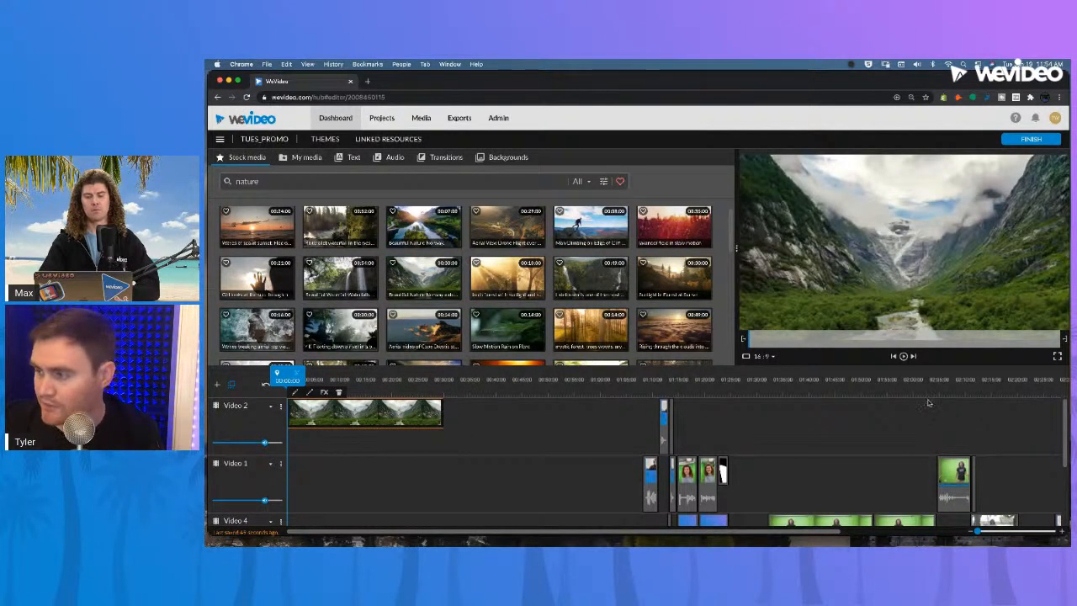
{"action": "left_click", "coordinate": [488, 418]}
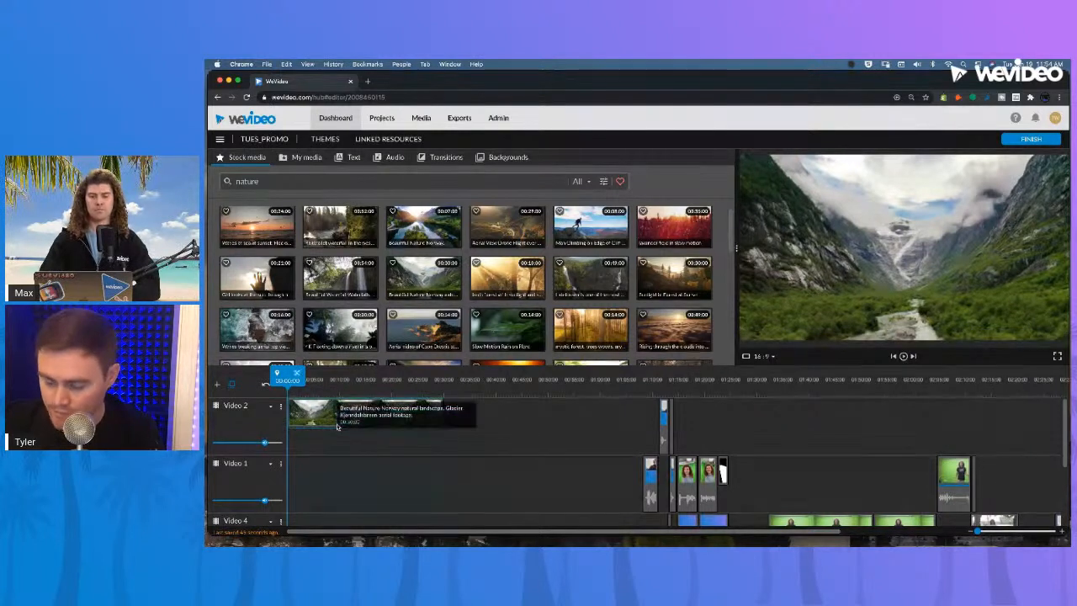
{"action": "key", "text": "super+z"}
Step: Try trimming the 30-second Norway valley clip to 00:01:00 in the preview and placing it at the start of Video 2
{"action": "left_click", "coordinate": [452, 290]}
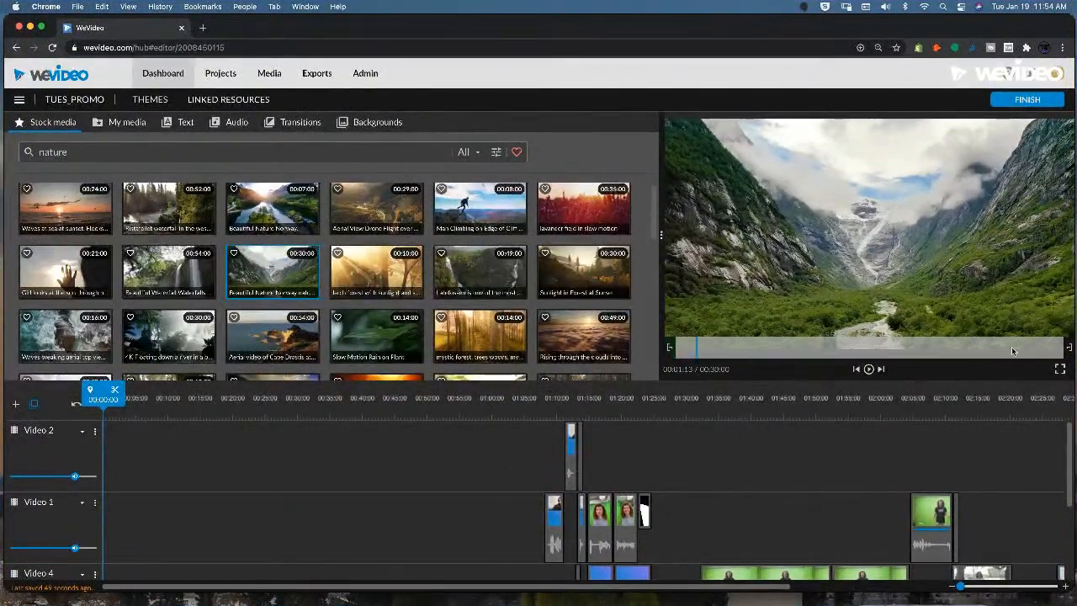
{"action": "left_click_drag", "start_coordinate": [667, 345], "coordinate": [873, 346]}
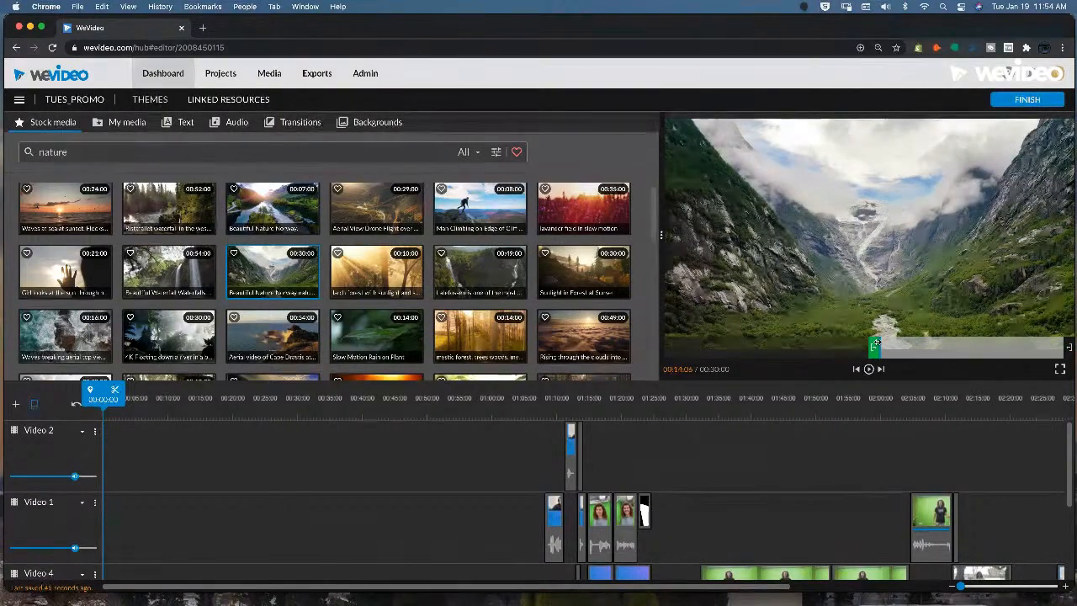
{"action": "left_click_drag", "start_coordinate": [1059, 346], "coordinate": [893, 350]}
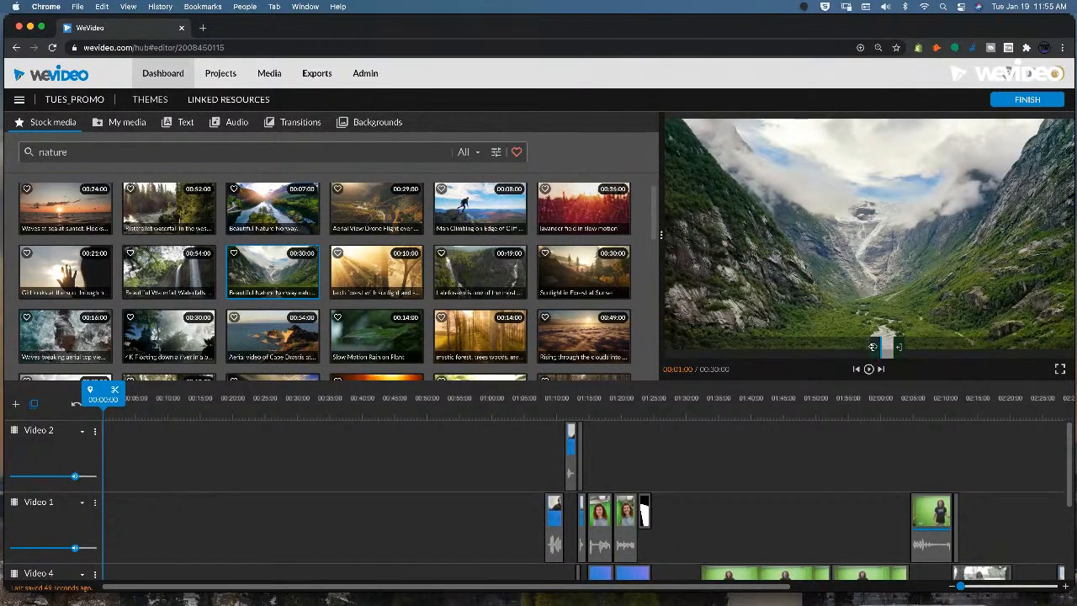
{"action": "left_click", "coordinate": [871, 370]}
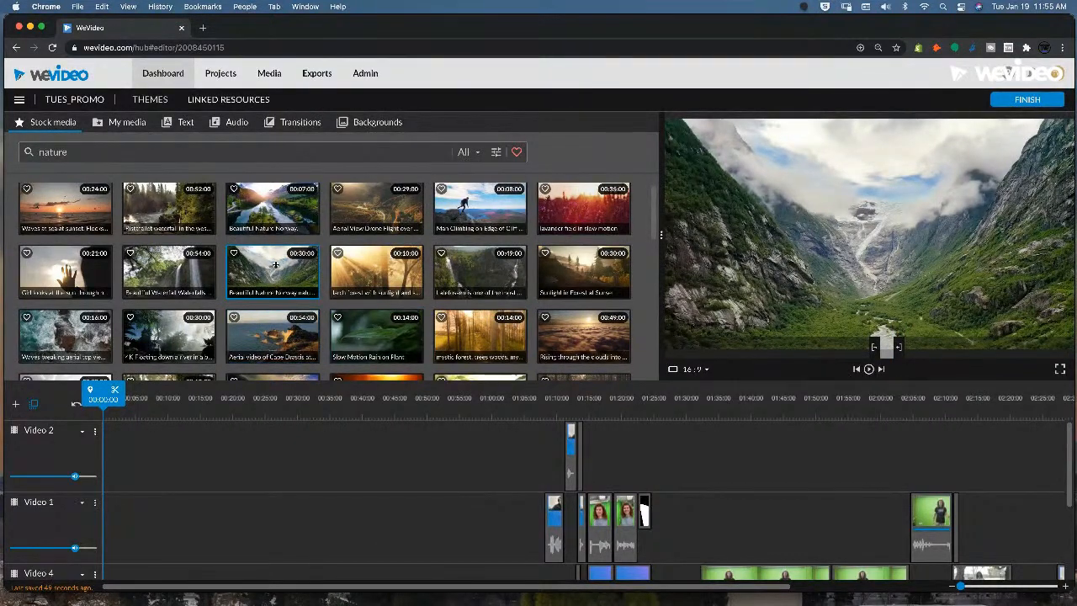
{"action": "left_click_drag", "start_coordinate": [274, 265], "coordinate": [125, 465]}
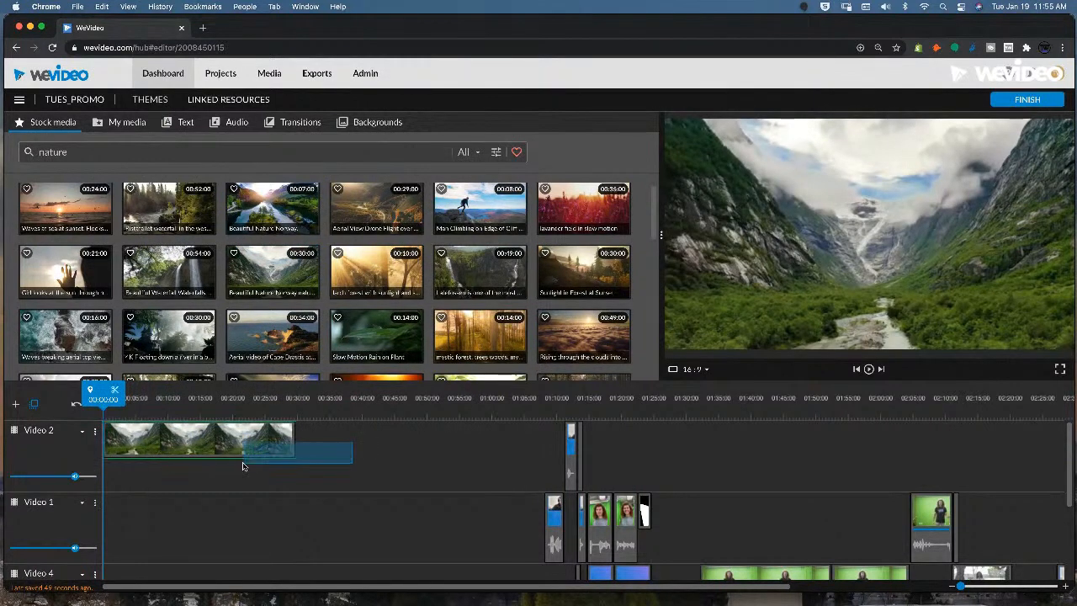
{"action": "key", "text": "Delete"}
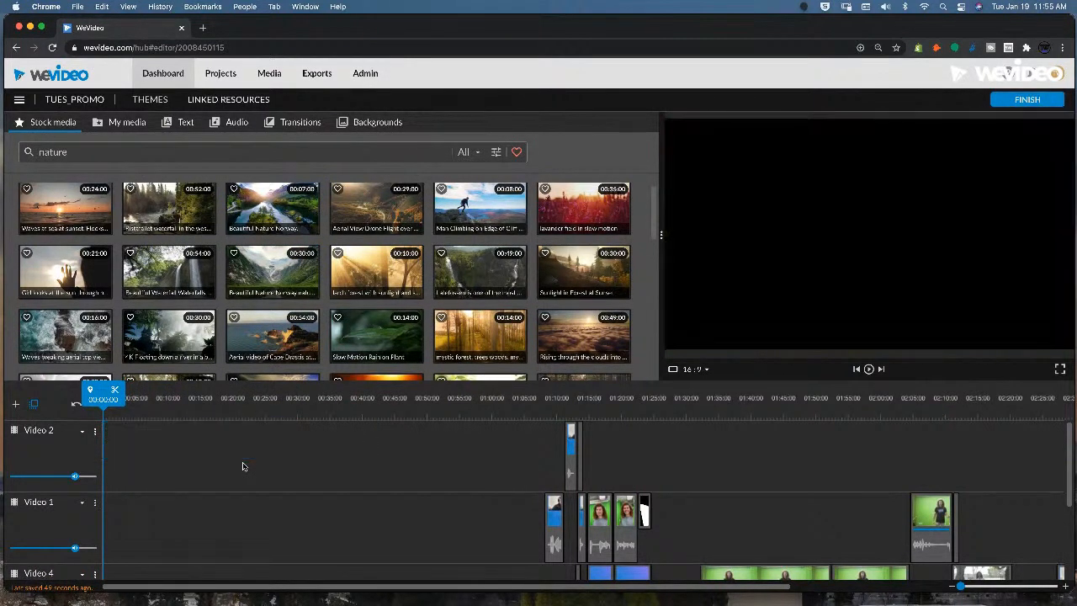
Step: Trim the 7-second Beautiful Nature Norway lake clip to 00:00:07 in the preview and place it at the start of Video 2
{"action": "left_click", "coordinate": [282, 219]}
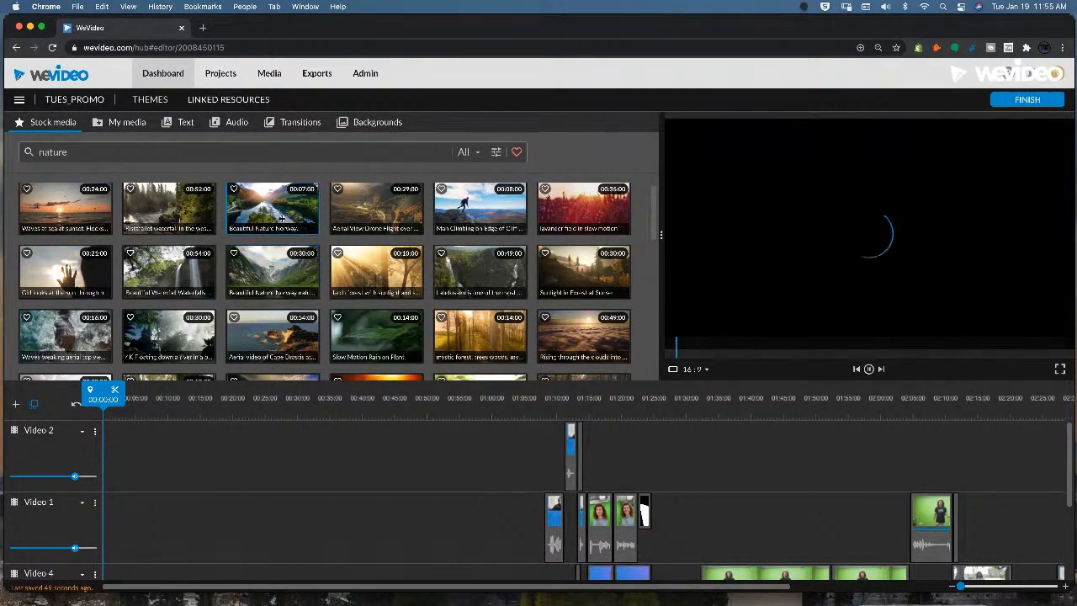
{"action": "key", "text": "space"}
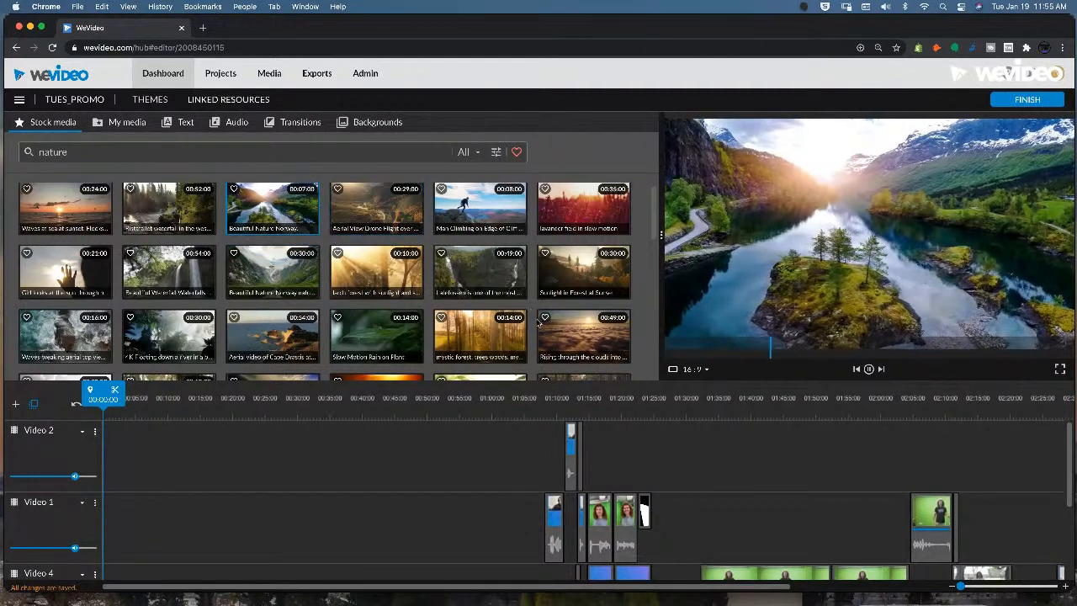
{"action": "left_click_drag", "start_coordinate": [670, 347], "coordinate": [738, 347]}
{"action": "left_click_drag", "start_coordinate": [1065, 346], "coordinate": [766, 347]}
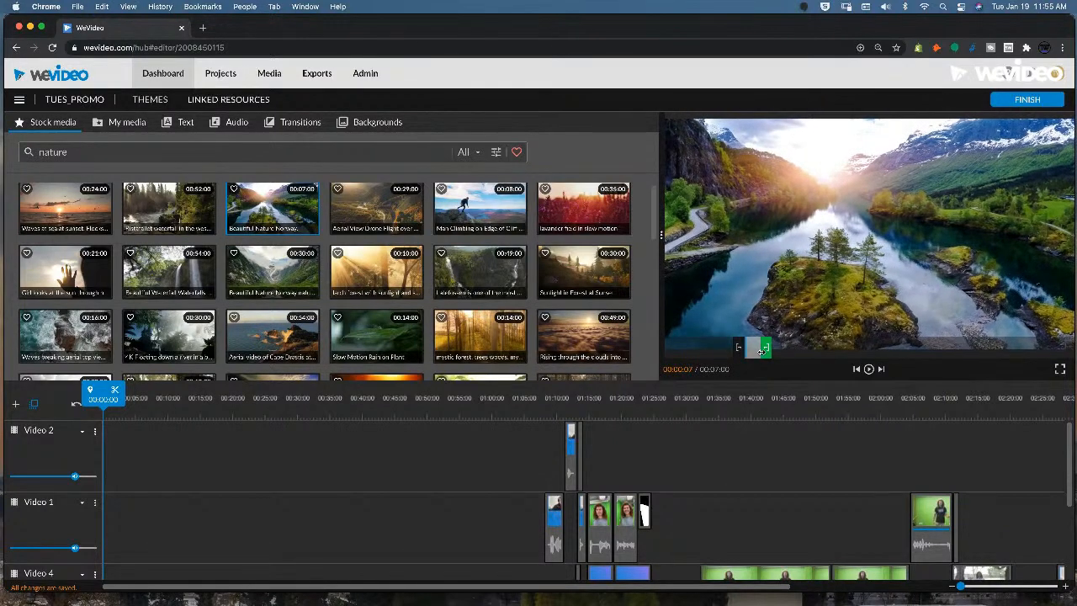
{"action": "left_click_drag", "start_coordinate": [269, 202], "coordinate": [107, 483]}
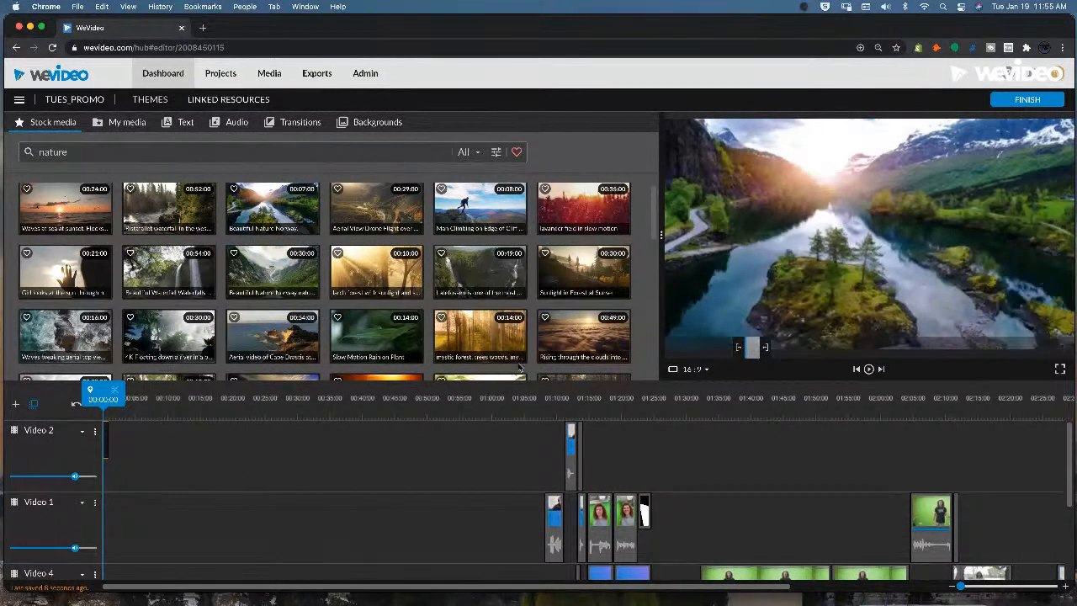
Step: Try extending the trimmed Beautiful Nature Norway lake clip on Video 2 to 00:05:16 and adding the lake clip again after it
{"action": "left_click", "coordinate": [738, 349]}
{"action": "left_click_drag", "start_coordinate": [766, 348], "coordinate": [1073, 308]}
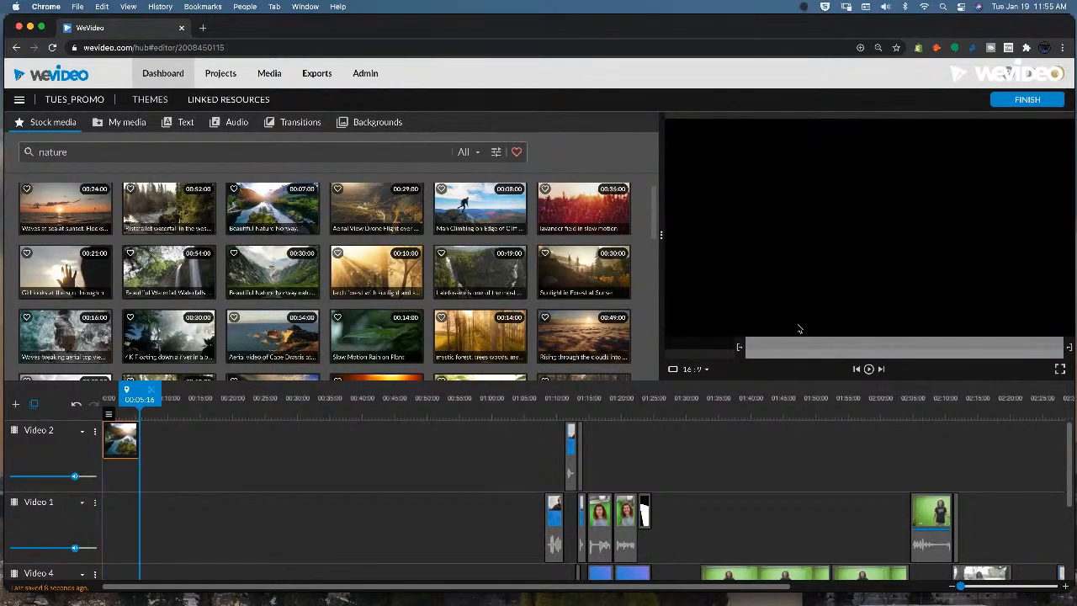
{"action": "left_click_drag", "start_coordinate": [739, 346], "coordinate": [661, 346]}
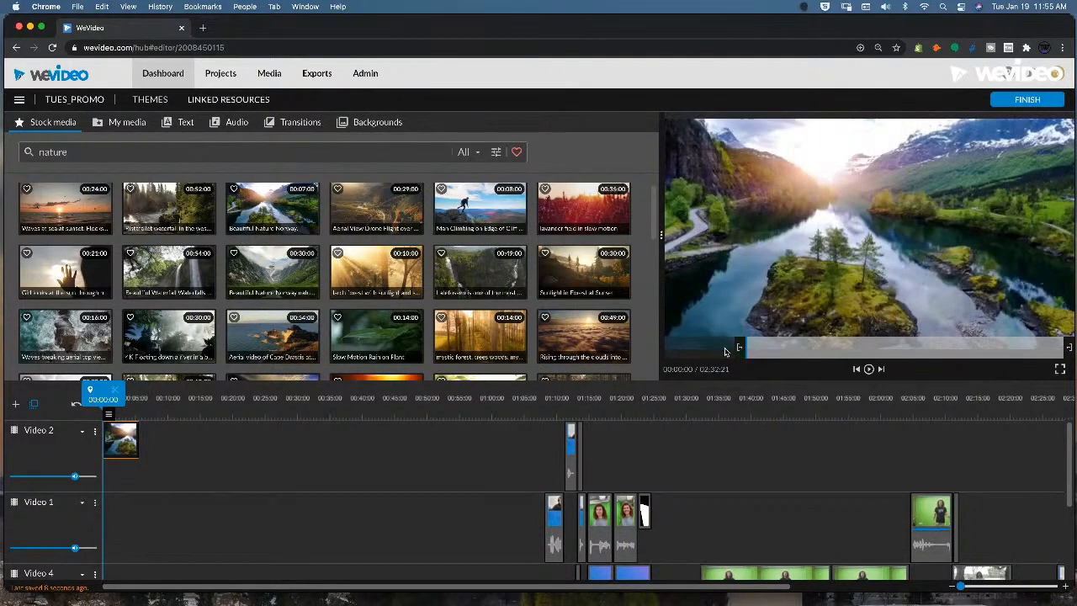
{"action": "mouse_move", "coordinate": [274, 215]}
{"action": "left_mouse_down"}
{"action": "mouse_move", "coordinate": [176, 450]}
{"action": "mouse_move", "coordinate": [180, 439]}
{"action": "left_mouse_up"}
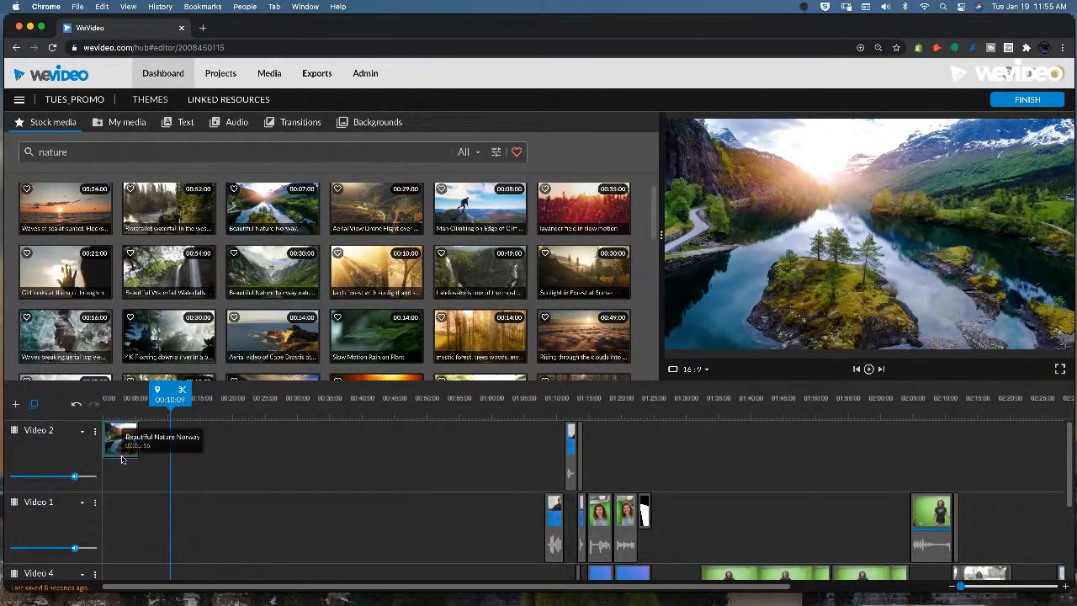
Step: Delete the Beautiful Nature Norway lake clip from the start of Video 2 and return the playhead to 00:00:00
{"action": "key", "text": "Delete"}
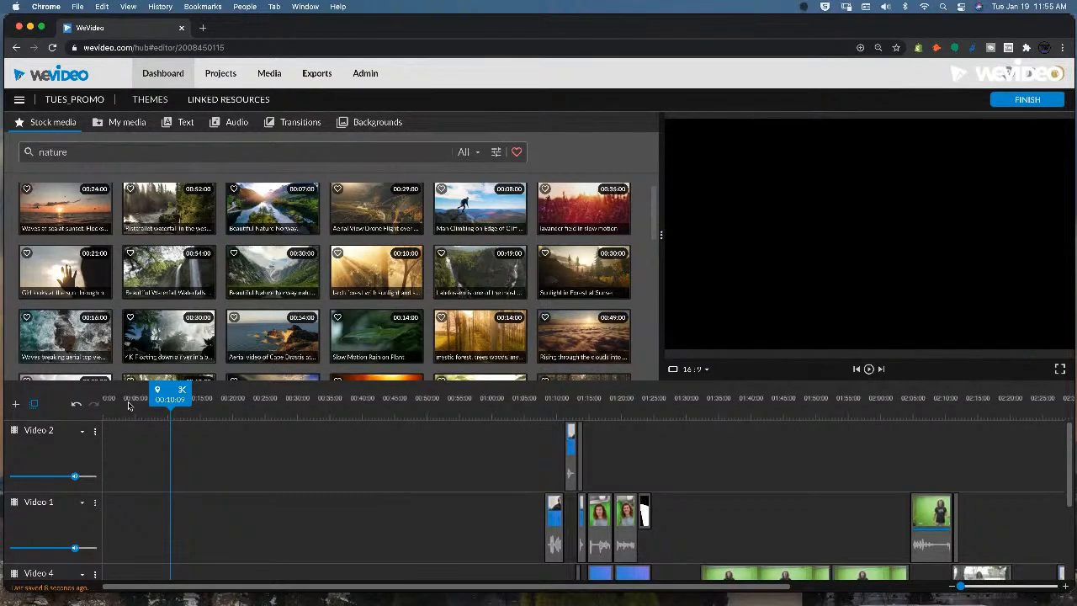
{"action": "left_click_drag", "start_coordinate": [129, 407], "coordinate": [59, 412]}
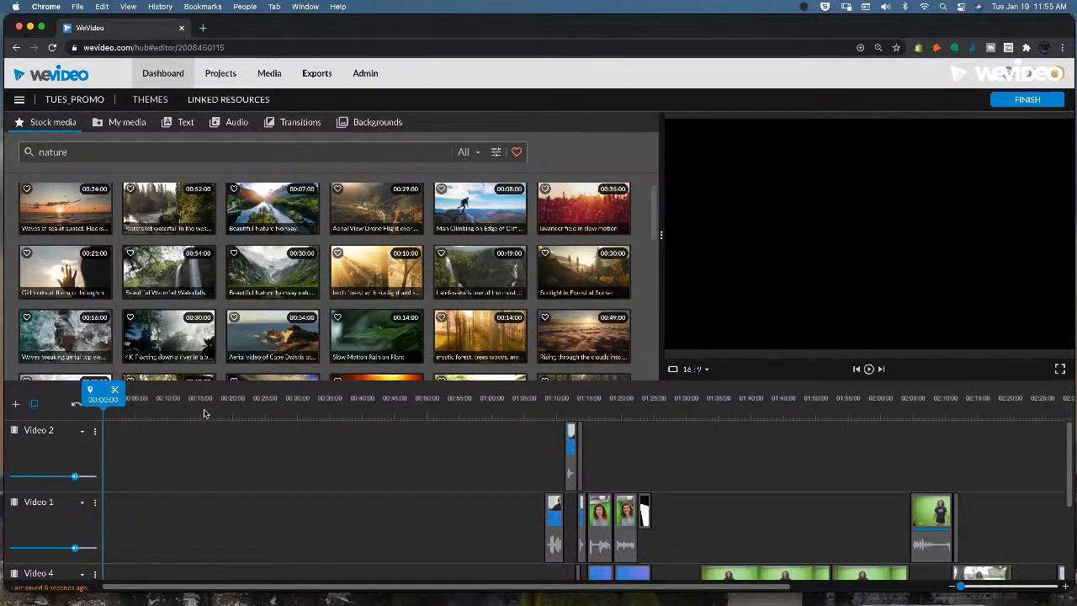
{"action": "scroll", "coordinate": [238, 441], "scroll_direction": "down", "scroll_amount": 3}
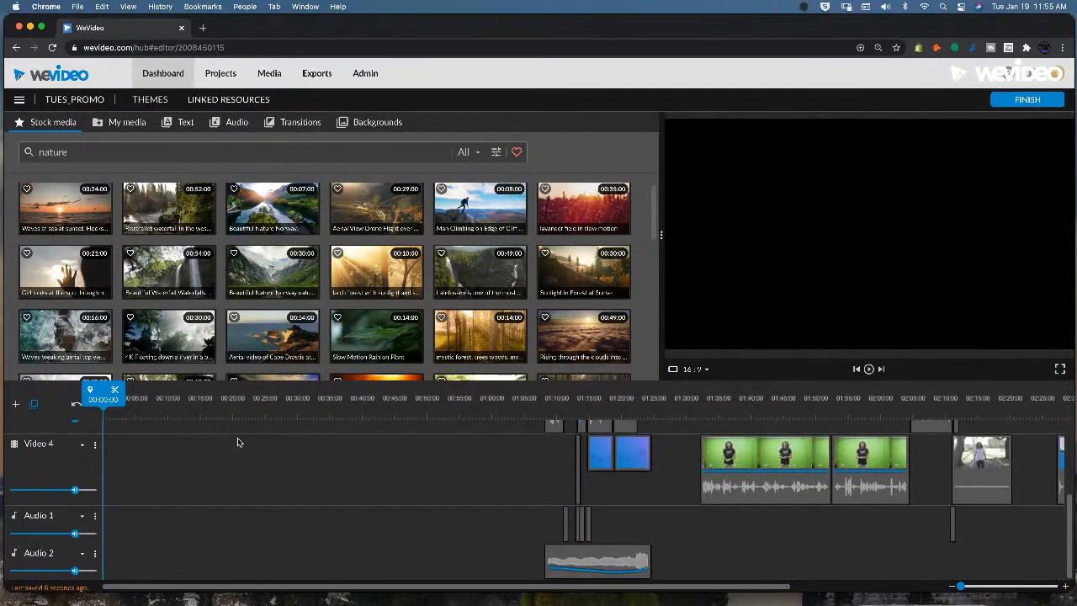
{"action": "scroll", "coordinate": [237, 441], "scroll_direction": "up", "scroll_amount": 3}
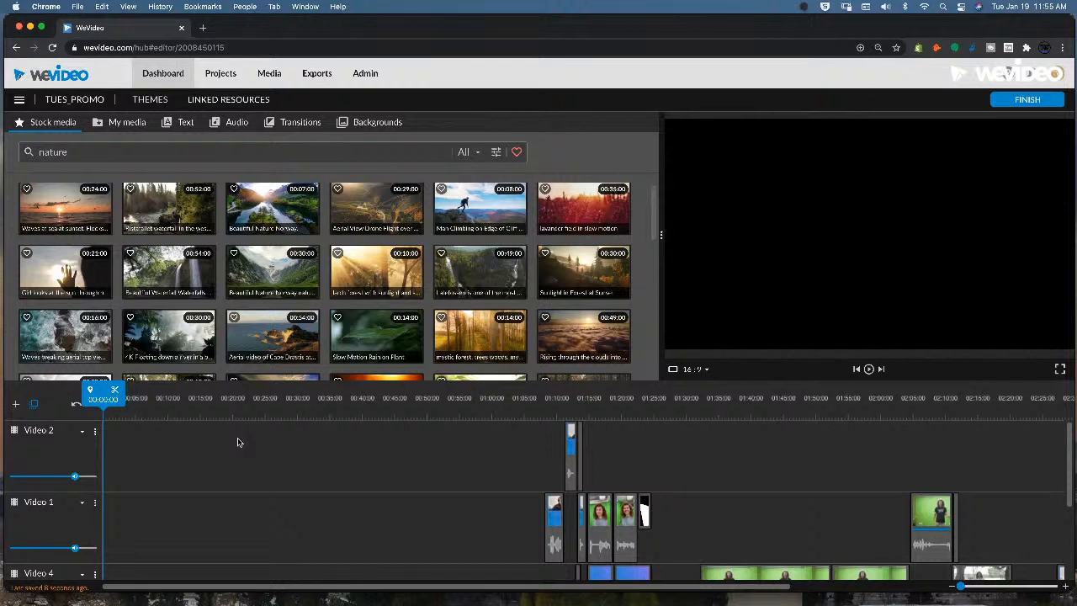
Step: Try placing the 8-second Man Climbing clip on Video 2 at 00:18:14 and splitting it near its middle at about 00:22
{"action": "left_click_drag", "start_coordinate": [480, 209], "coordinate": [247, 436]}
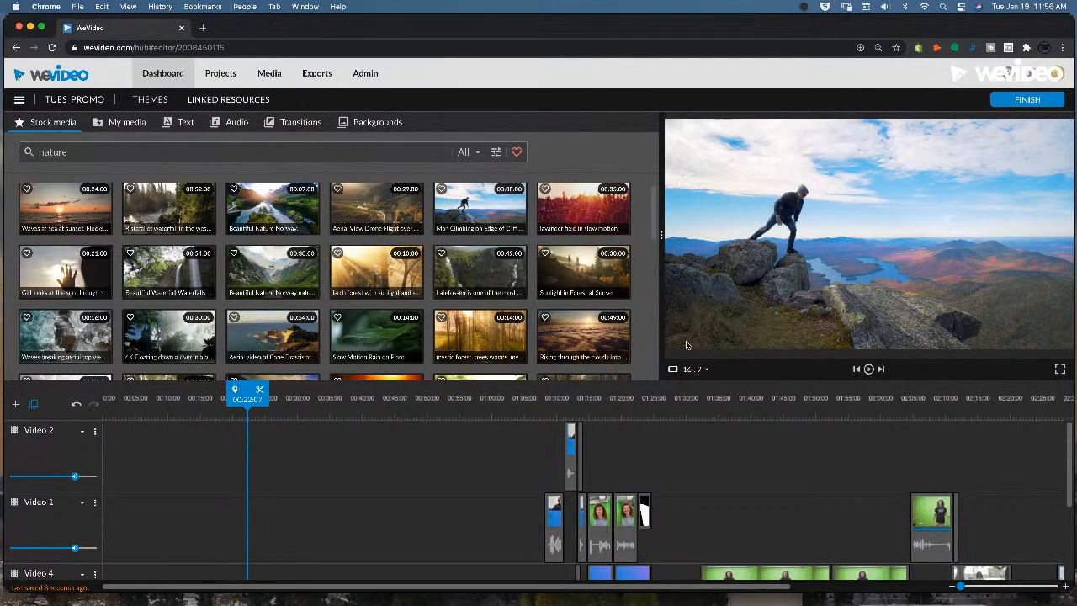
{"action": "left_click_drag", "start_coordinate": [483, 216], "coordinate": [248, 439]}
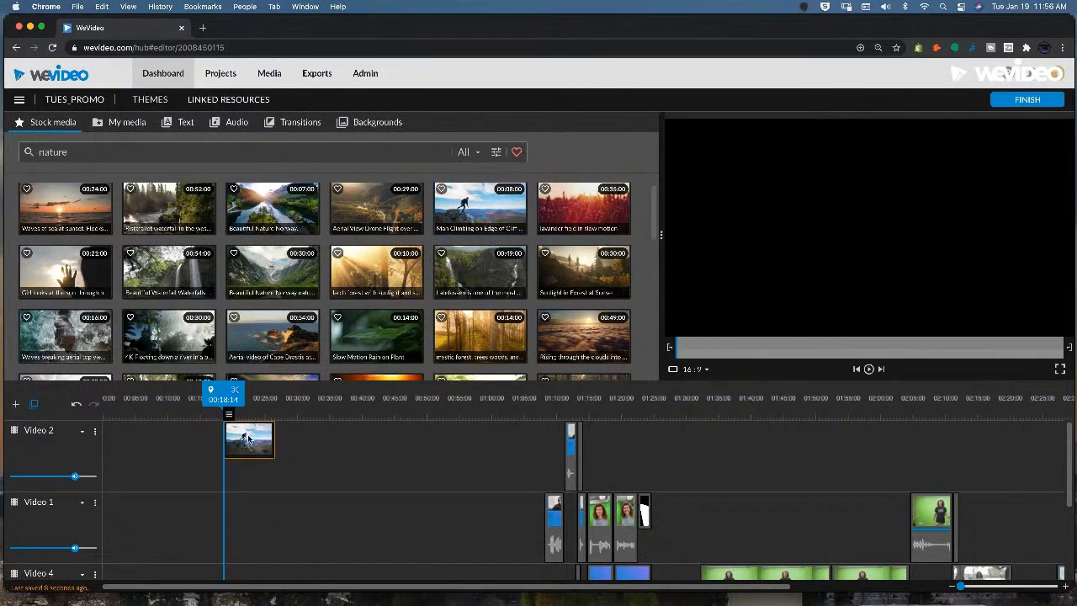
{"action": "left_click", "coordinate": [250, 398]}
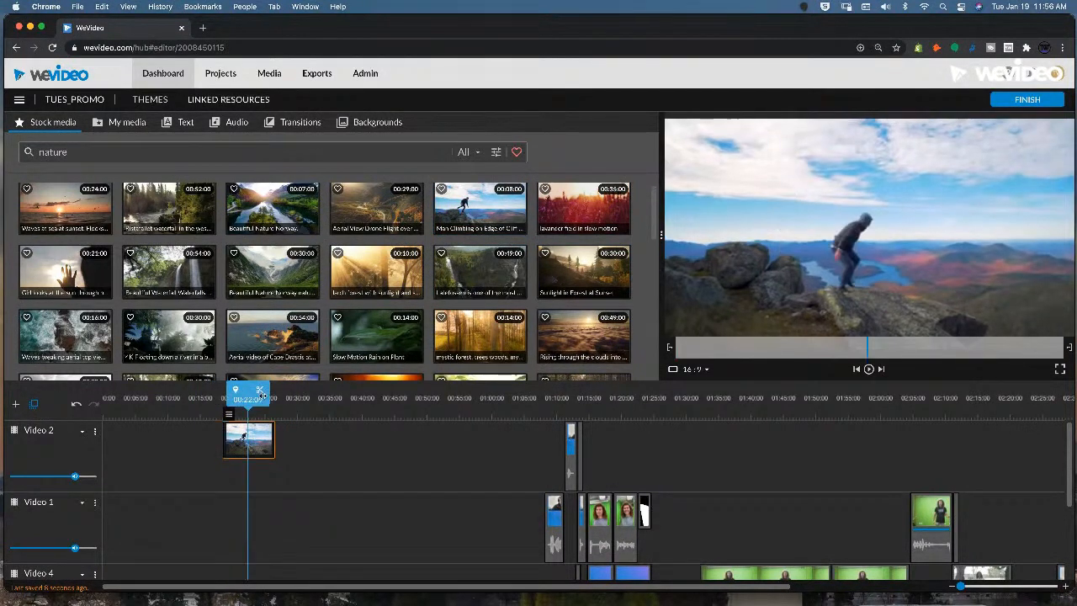
{"action": "left_click", "coordinate": [260, 391]}
Step: Try splitting the second climbing clip piece on Video 2 at 00:24:08 and deleting the part after the cut
{"action": "left_click", "coordinate": [257, 402]}
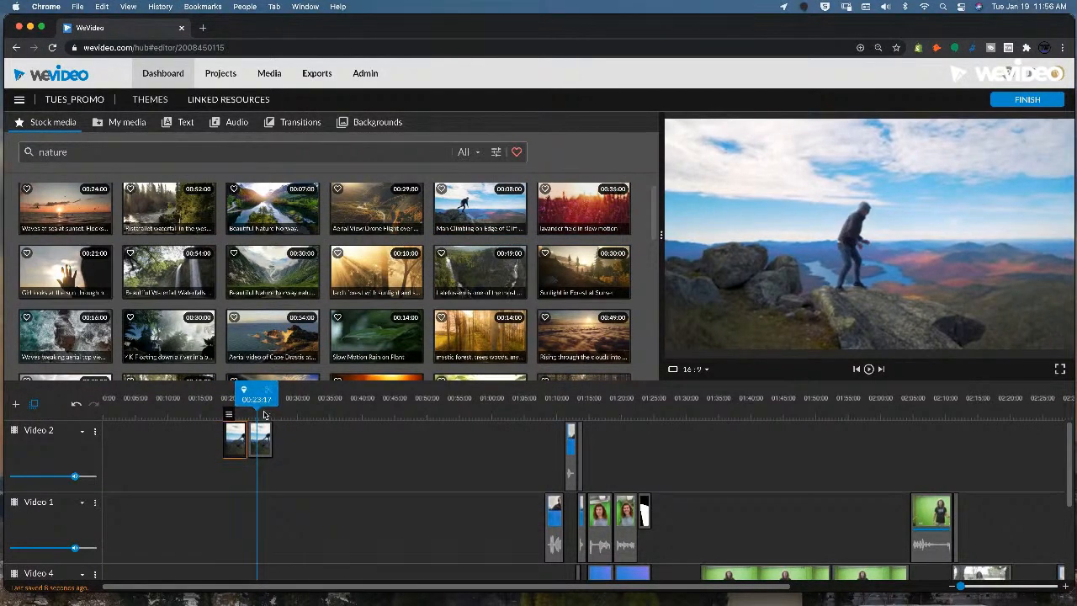
{"action": "left_click_drag", "start_coordinate": [258, 403], "coordinate": [262, 403]}
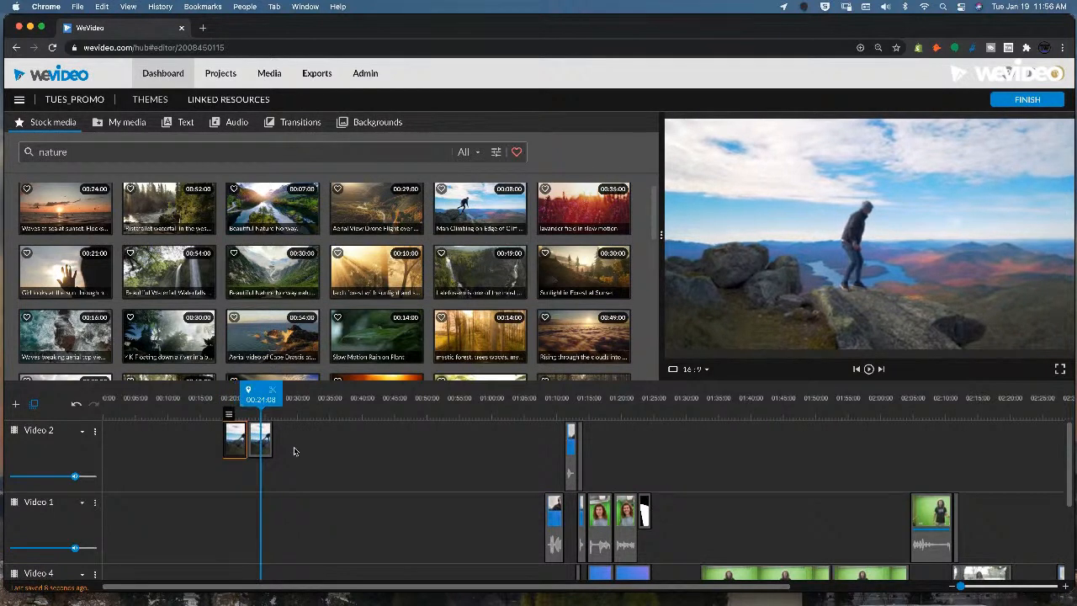
{"action": "left_click", "coordinate": [272, 389]}
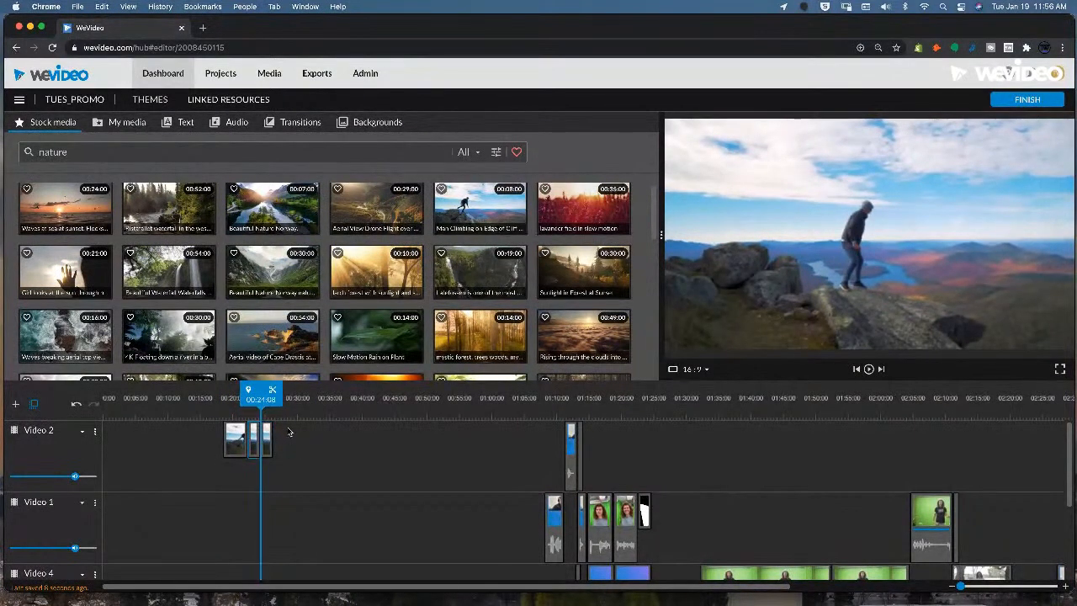
{"action": "key", "text": "Delete"}
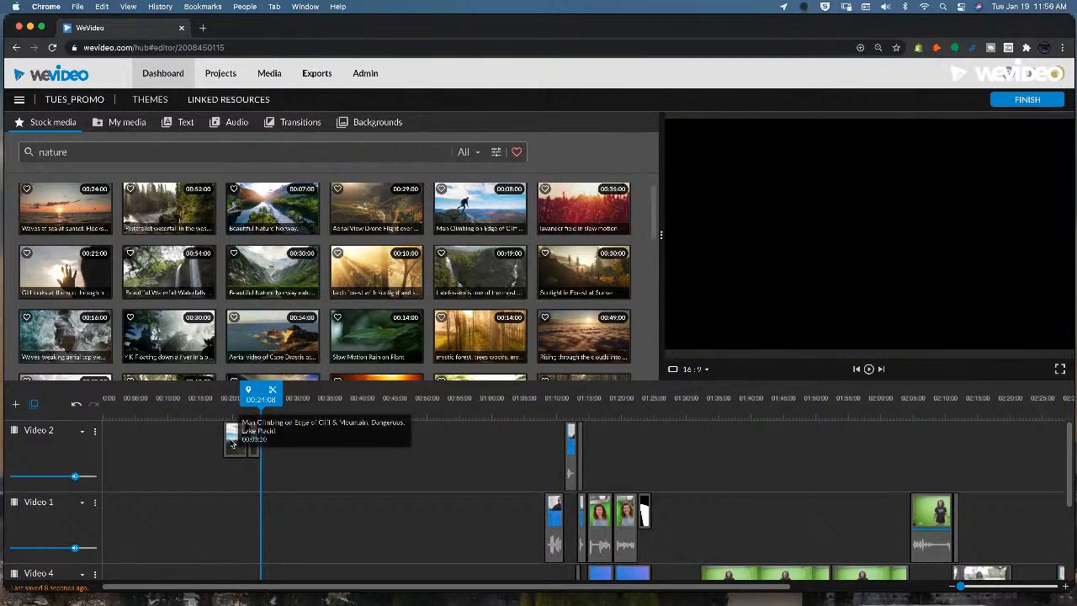
Step: Delete the two remaining pieces of the Man Climbing clip from Video 2
{"action": "left_click", "coordinate": [232, 442]}
{"action": "key", "text": "Delete"}
{"action": "left_click", "coordinate": [253, 443]}
{"action": "key", "text": "Delete"}
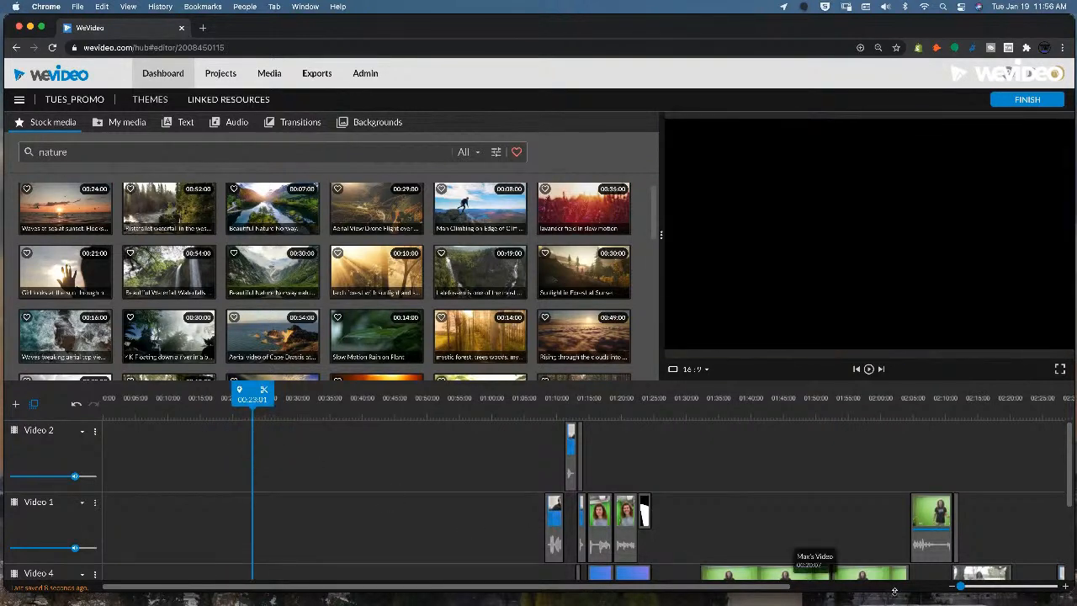
{"action": "left_click_drag", "start_coordinate": [960, 586], "coordinate": [970, 587]}
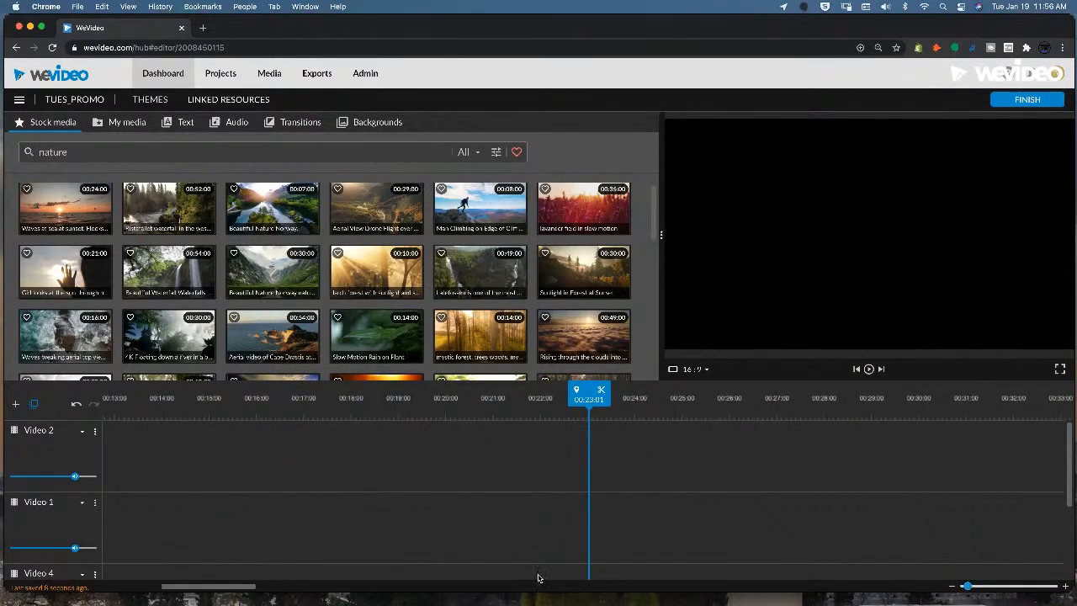
{"action": "scroll", "coordinate": [496, 435], "scroll_direction": "down", "scroll_amount": 3}
{"action": "scroll", "coordinate": [495, 434], "scroll_direction": "up", "scroll_amount": 3}
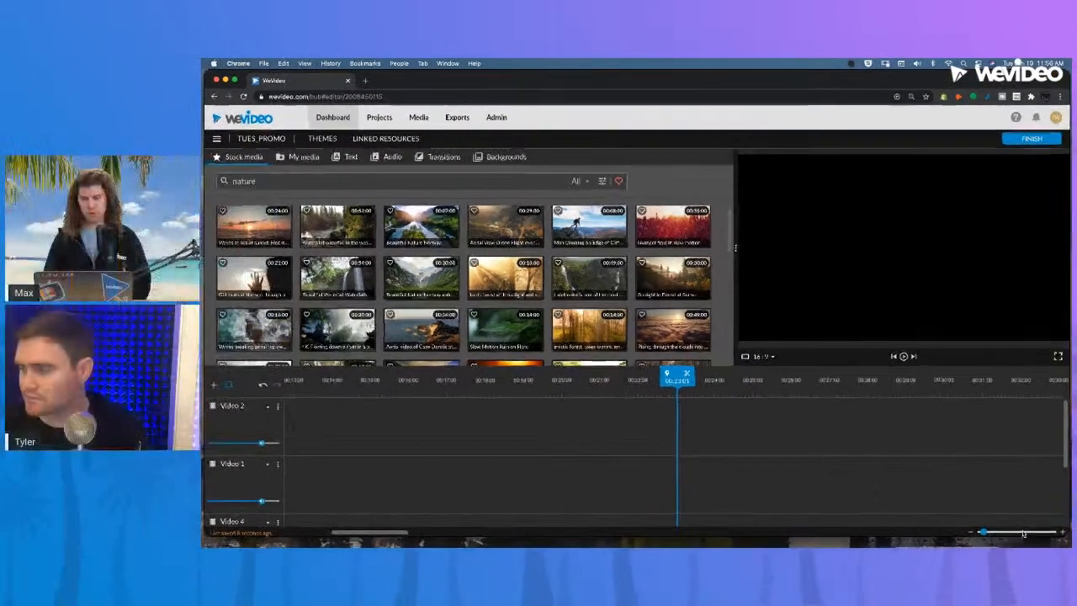
{"action": "left_click_drag", "start_coordinate": [985, 532], "coordinate": [958, 533]}
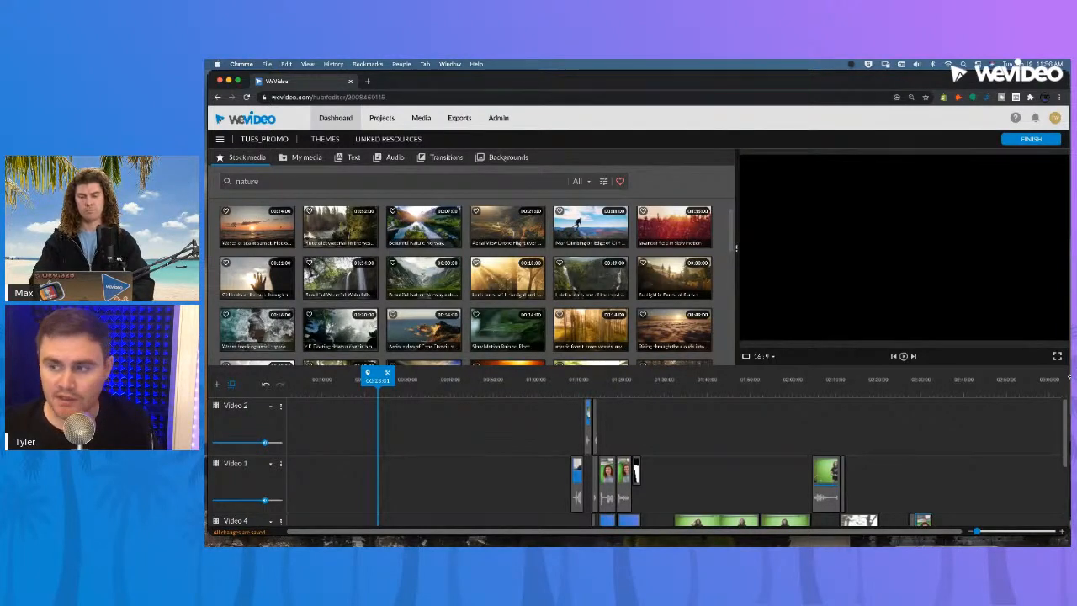
Step: Browse the nature stock media results and preview the 54-second Beautiful Waterfall clip
{"action": "scroll", "coordinate": [574, 268], "scroll_direction": "down", "scroll_amount": 10}
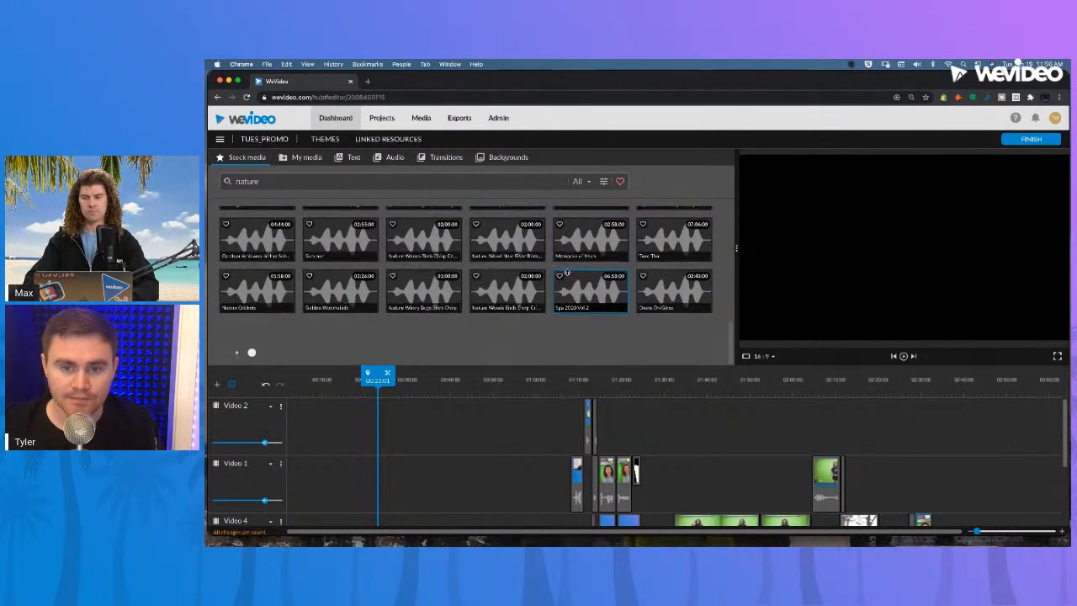
{"action": "scroll", "coordinate": [566, 274], "scroll_direction": "down", "scroll_amount": 2}
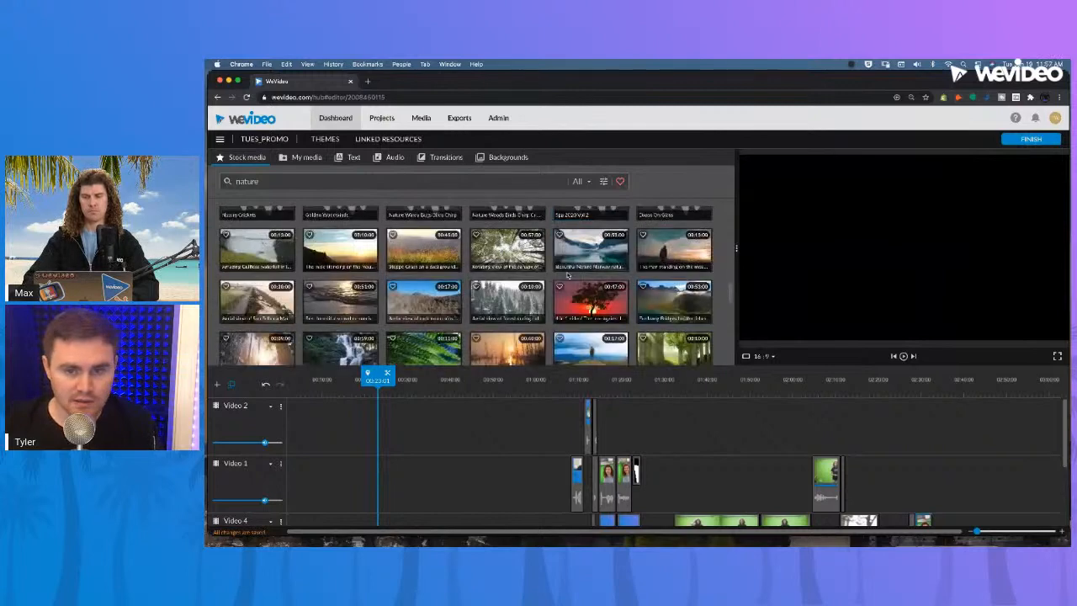
{"action": "scroll", "coordinate": [567, 275], "scroll_direction": "down", "scroll_amount": 5}
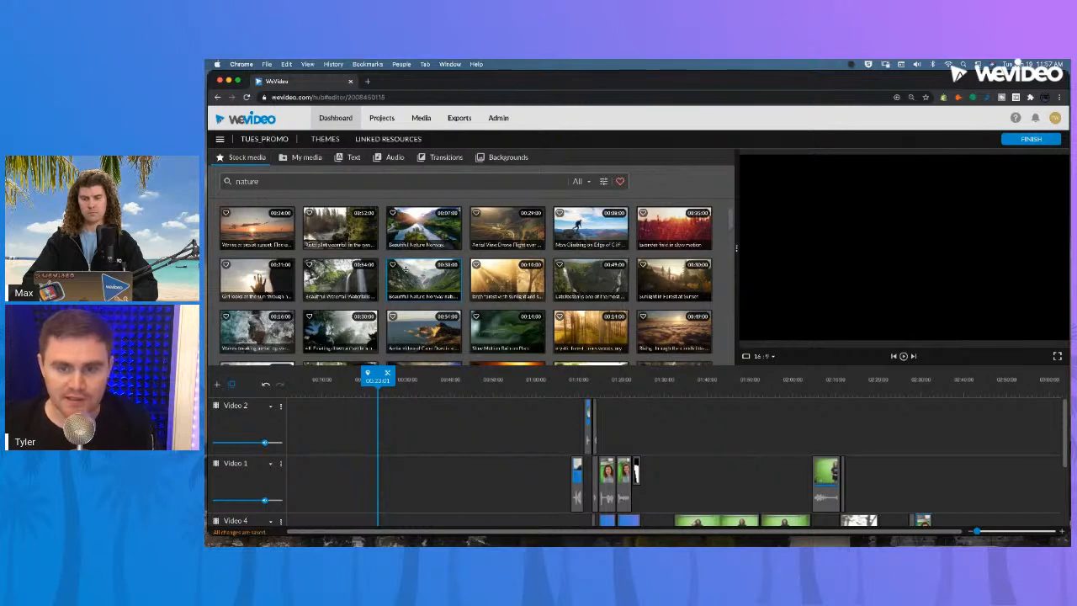
{"action": "left_click", "coordinate": [367, 275]}
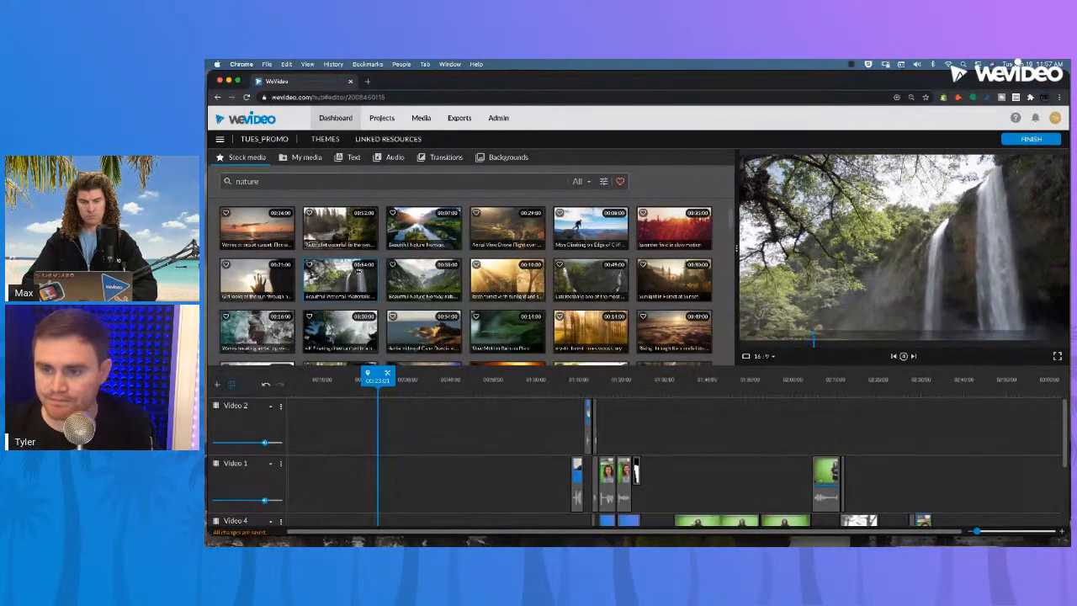
{"action": "left_click", "coordinate": [581, 387]}
{"action": "left_click_drag", "start_coordinate": [580, 387], "coordinate": [748, 387]}
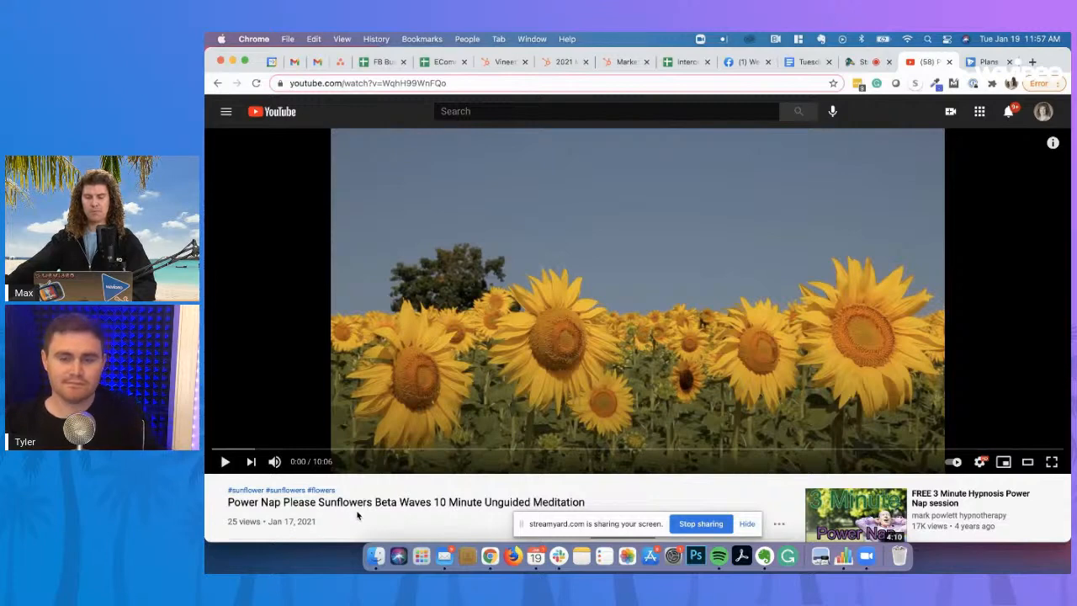
Step: Play the Power Nap Please Sunflowers 10-minute meditation video on YouTube in full screen
{"action": "scroll", "coordinate": [357, 516], "scroll_direction": "down", "scroll_amount": 2}
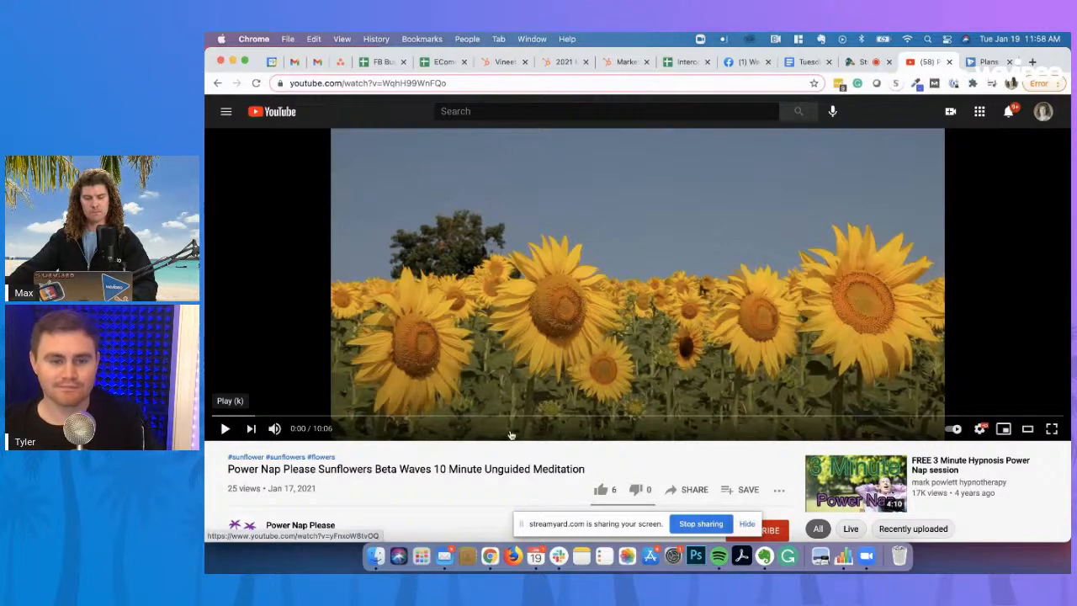
{"action": "left_click", "coordinate": [225, 429]}
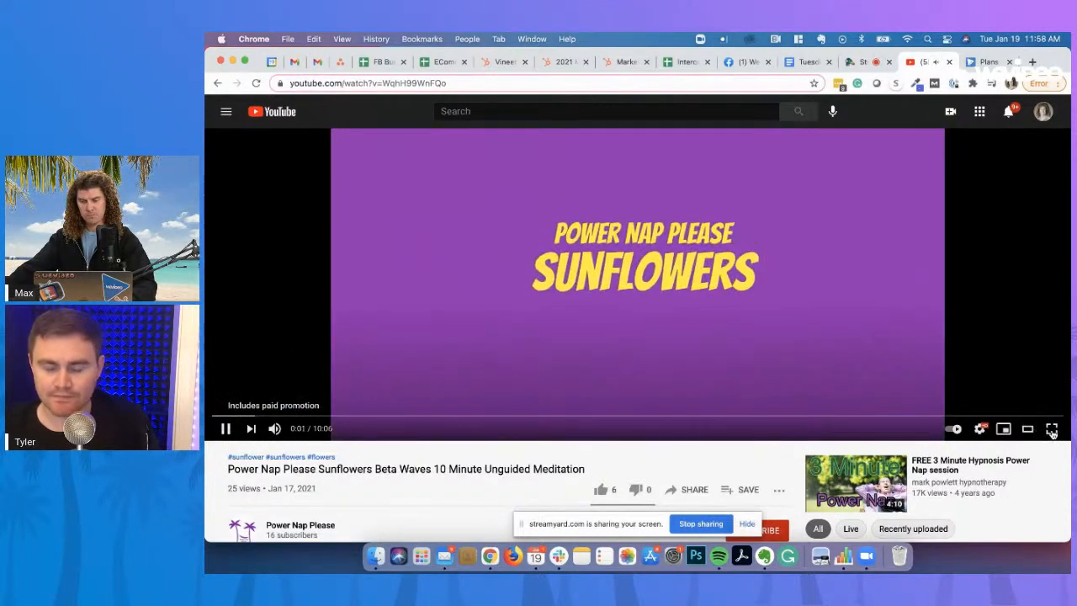
{"action": "left_click", "coordinate": [1052, 431]}
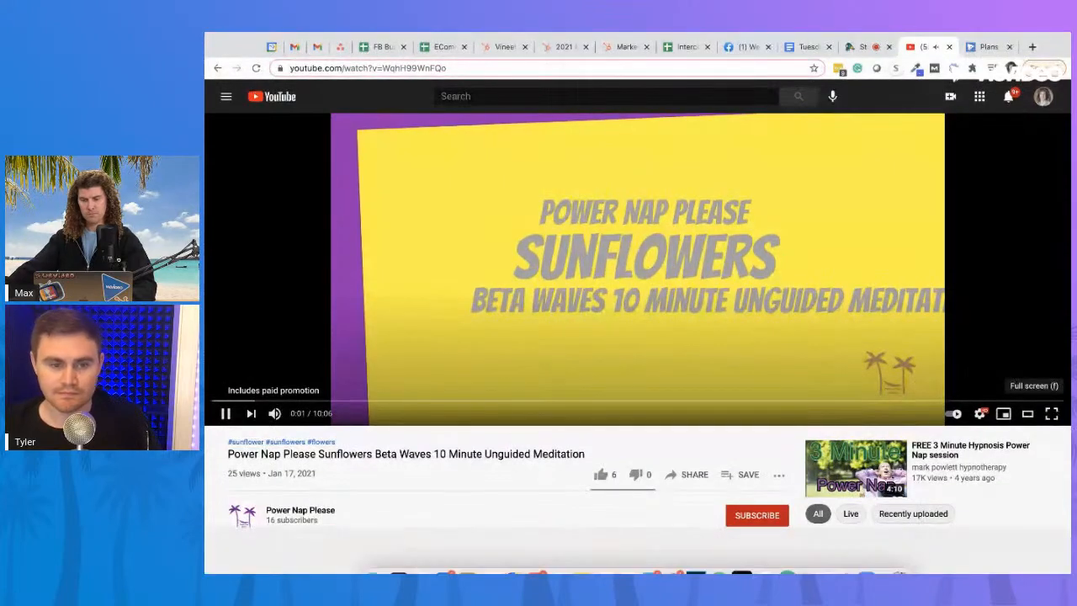